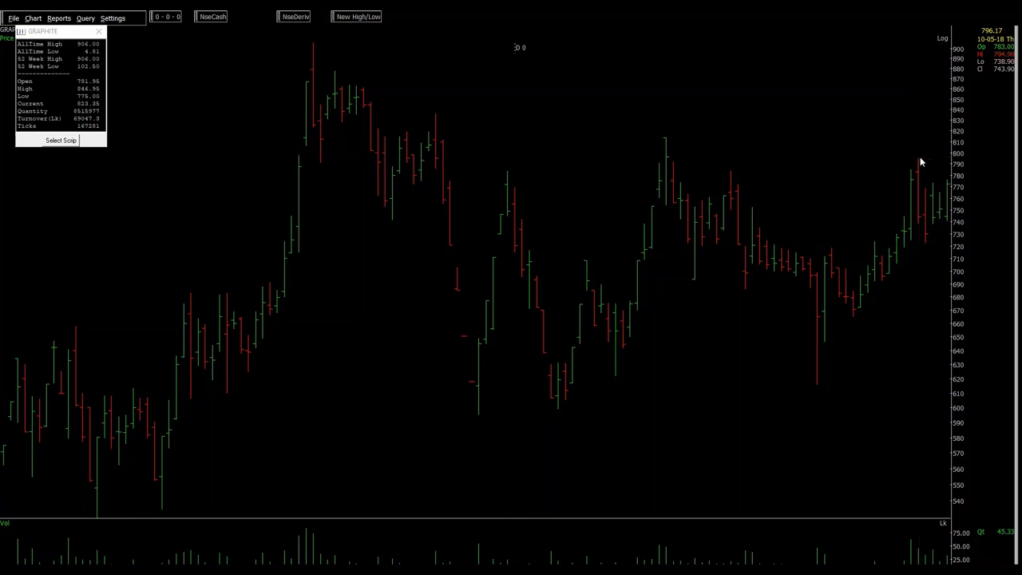
Switch to the Quantity Calculator Sample workbook in Excel
{"action": "key", "text": "super"}
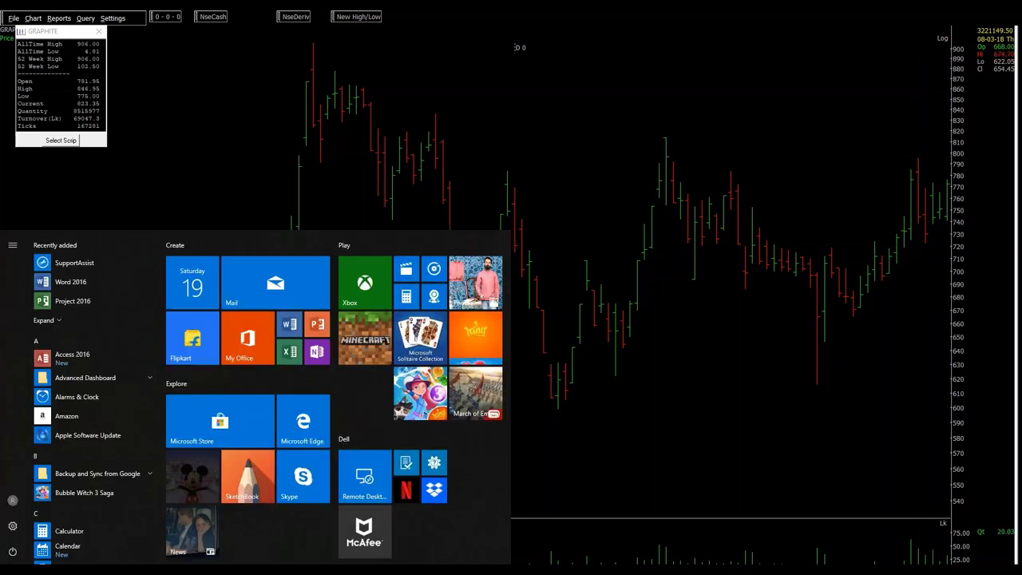
{"action": "mouse_move", "coordinate": [431, 570]}
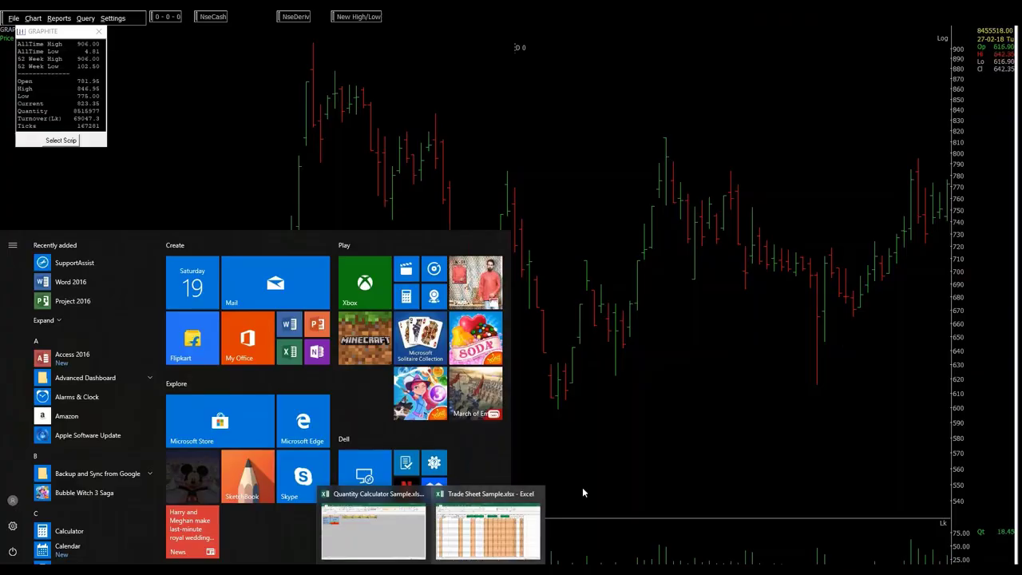
{"action": "left_click", "coordinate": [492, 505]}
{"action": "key", "text": "super"}
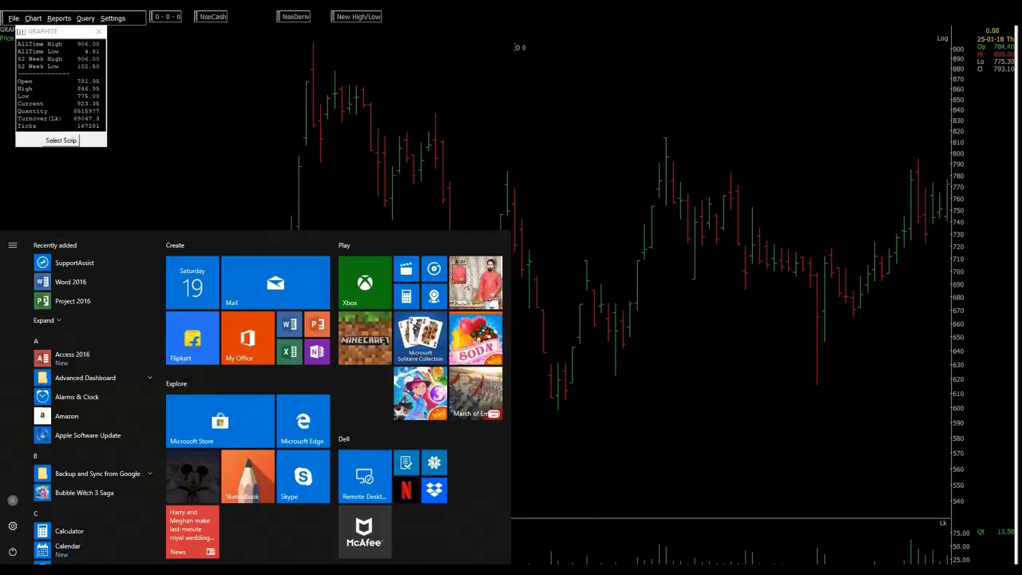
{"action": "left_click", "coordinate": [364, 514]}
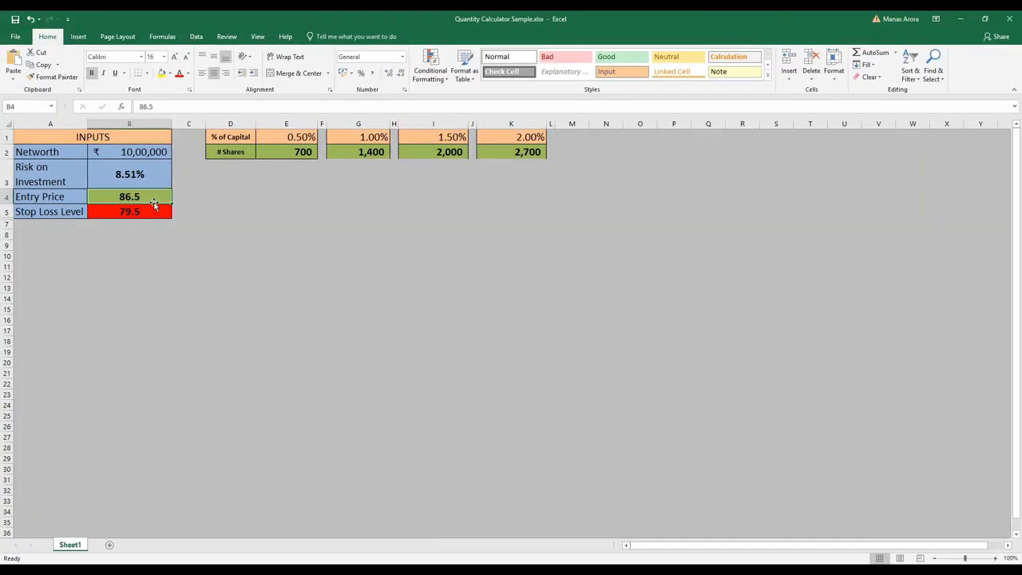
Set the Entry Price in the inputs table to 796
{"action": "key", "text": "Down"}
{"action": "key", "text": "Up"}
{"action": "key", "text": "Down"}
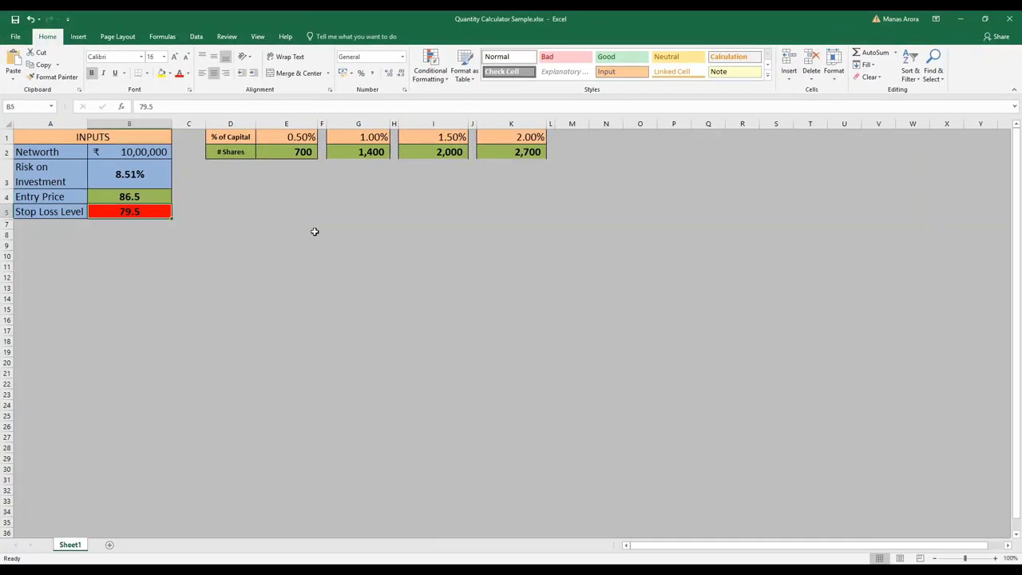
{"action": "key", "text": "Up"}
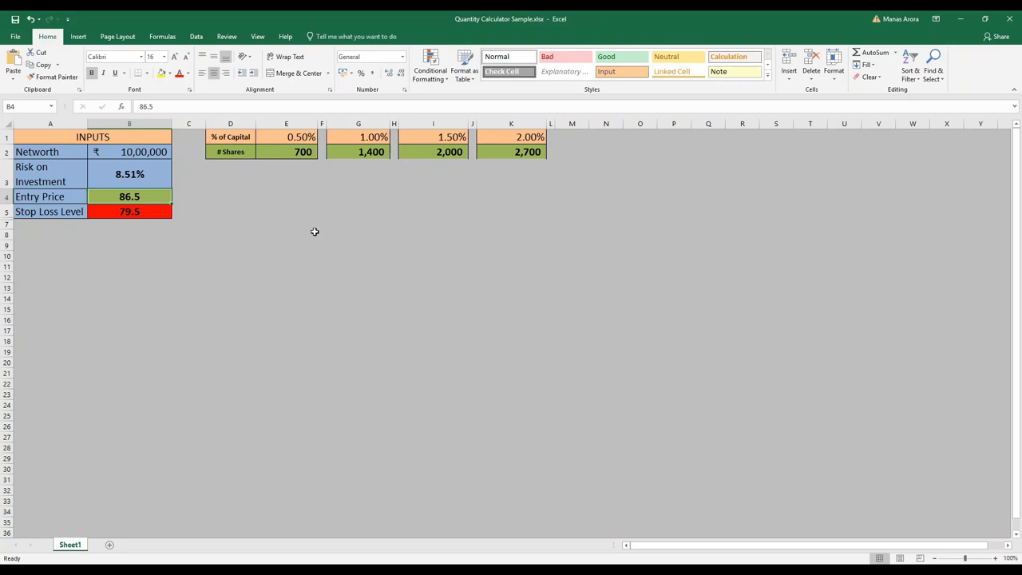
{"action": "key", "text": "Down"}
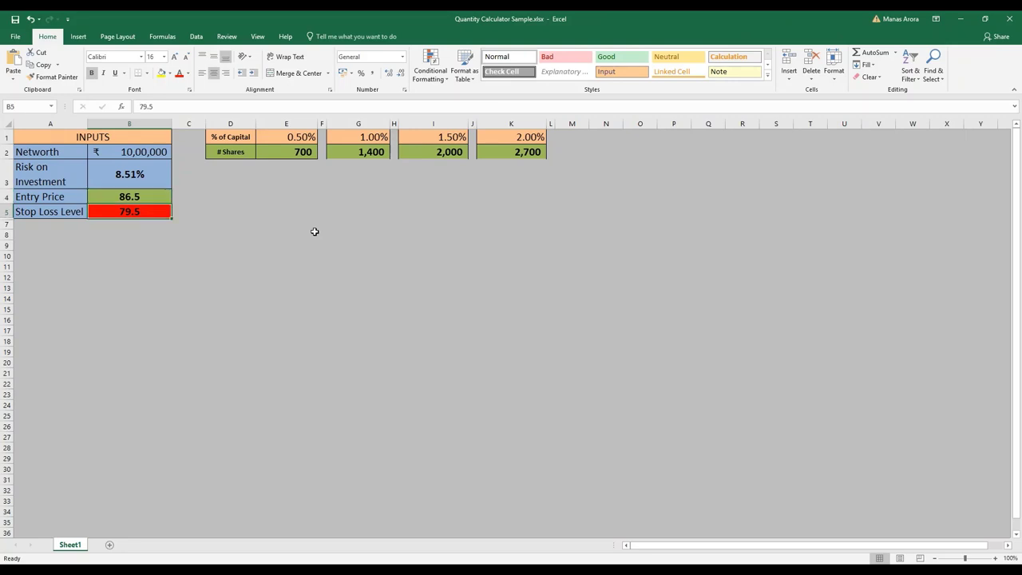
{"action": "key", "text": "Up"}
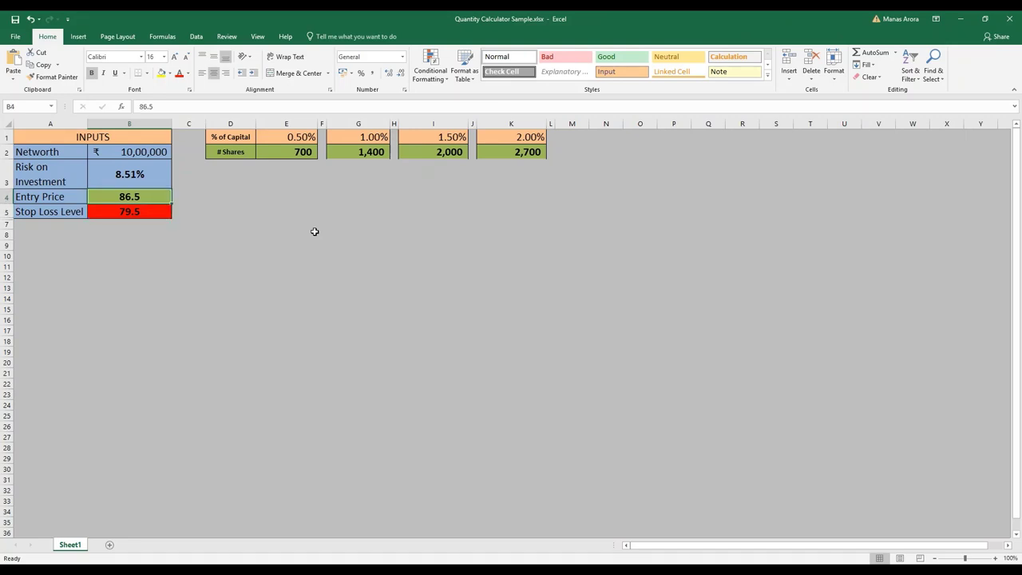
{"action": "type", "text": "79"}
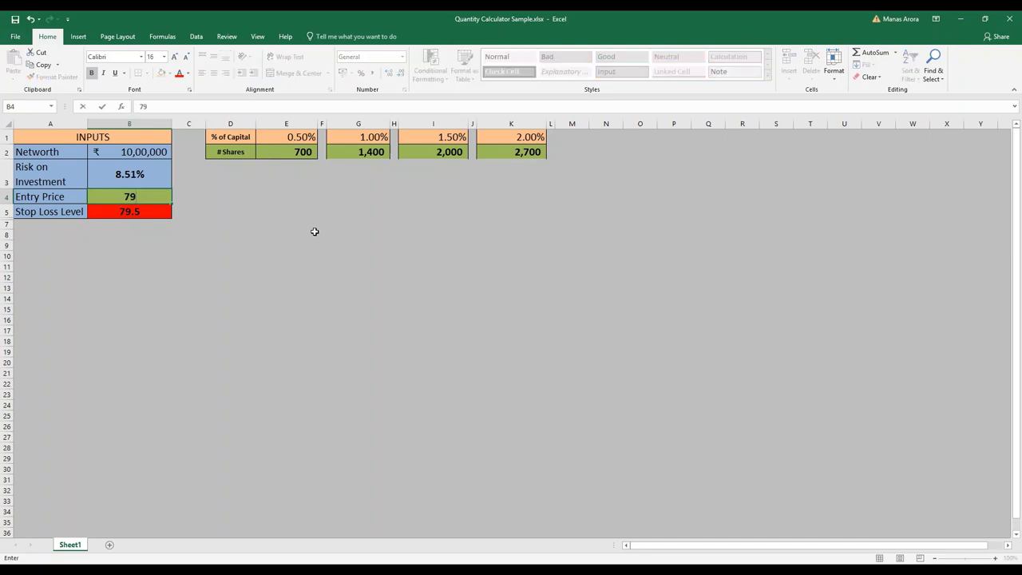
{"action": "type", "text": "6"}
{"action": "key", "text": "ctrl+Return"}
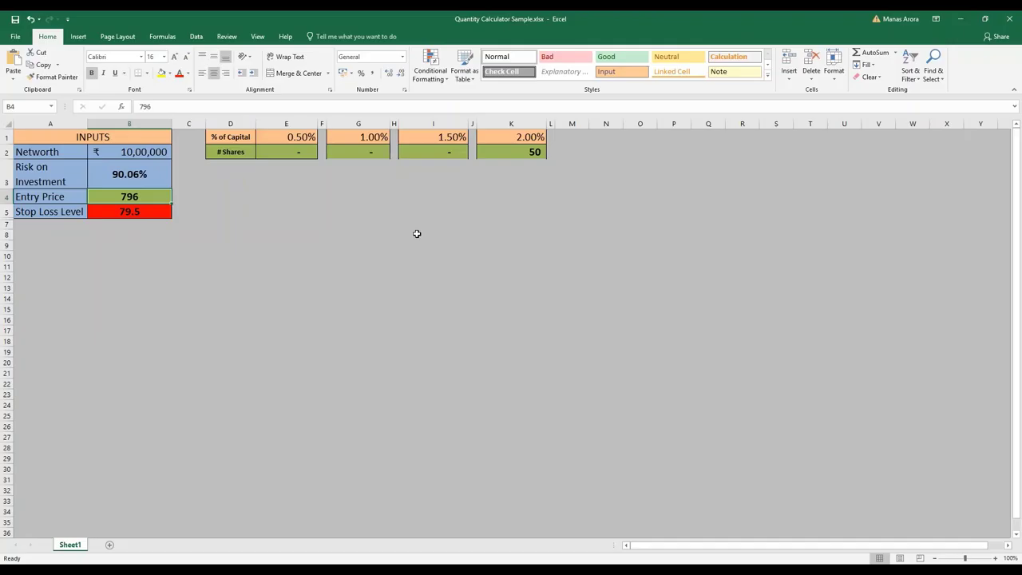
{"action": "type", "text": "796"}
{"action": "key", "text": "Return"}
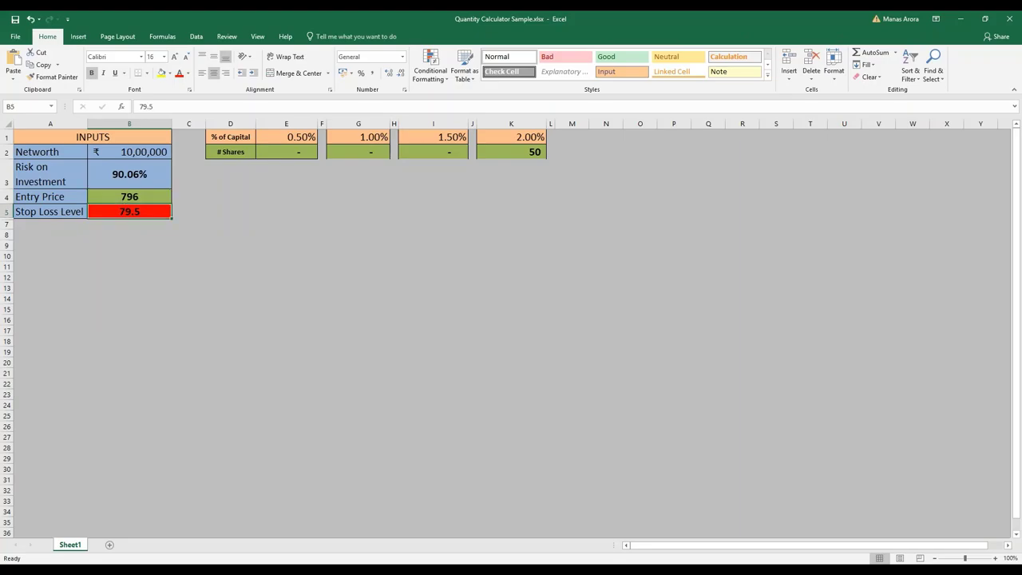
Switch to the PowerPoint slide show and advance to the Stop Loss Calculation slide
{"action": "key", "text": "alt+Tab"}
{"action": "key", "text": "alt+Tab"}
{"action": "key", "text": "Tab"}
{"action": "key", "text": "Tab"}
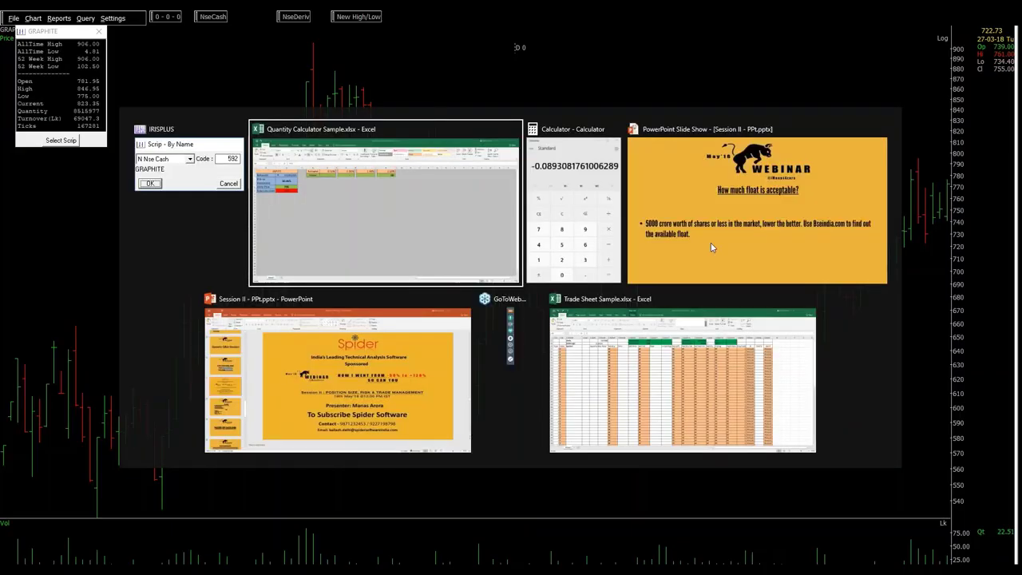
{"action": "left_click", "coordinate": [712, 247]}
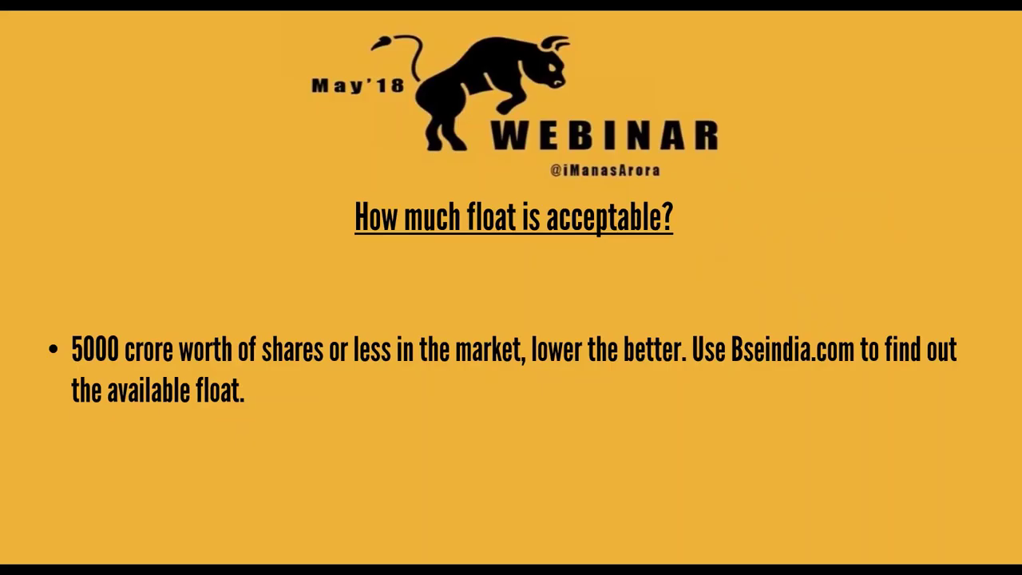
{"action": "key", "text": "Right"}
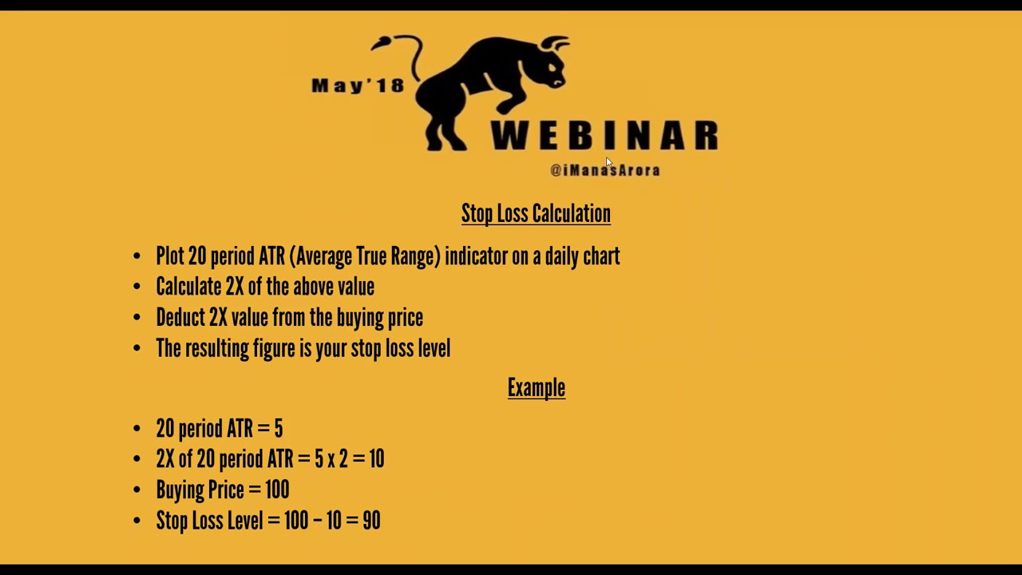
{"action": "left_click", "coordinate": [489, 197]}
{"action": "key", "text": "Left"}
Switch back to the GRAPHITE price chart in IRISPLUS
{"action": "key", "text": "alt+Tab"}
{"action": "key", "text": "alt+Tab"}
{"action": "key", "text": "alt+Tab"}
{"action": "key", "text": "alt+Tab"}
{"action": "key", "text": "alt+Tab"}
{"action": "key", "text": "alt+Tab"}
{"action": "key", "text": "alt+Tab"}
{"action": "key", "text": "alt+Tab"}
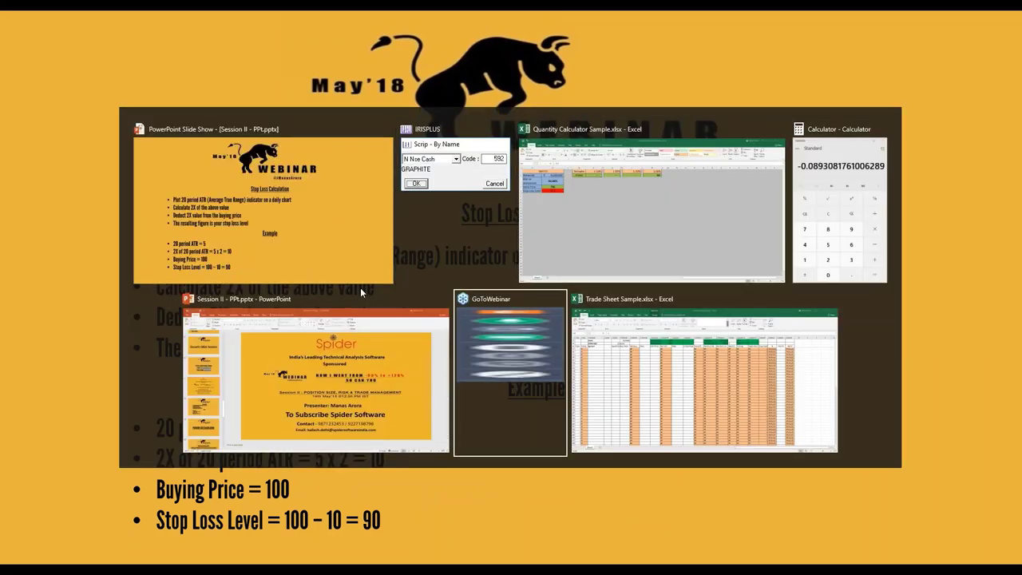
{"action": "key", "text": "Down"}
{"action": "key", "text": "Down"}
{"action": "key", "text": "Down"}
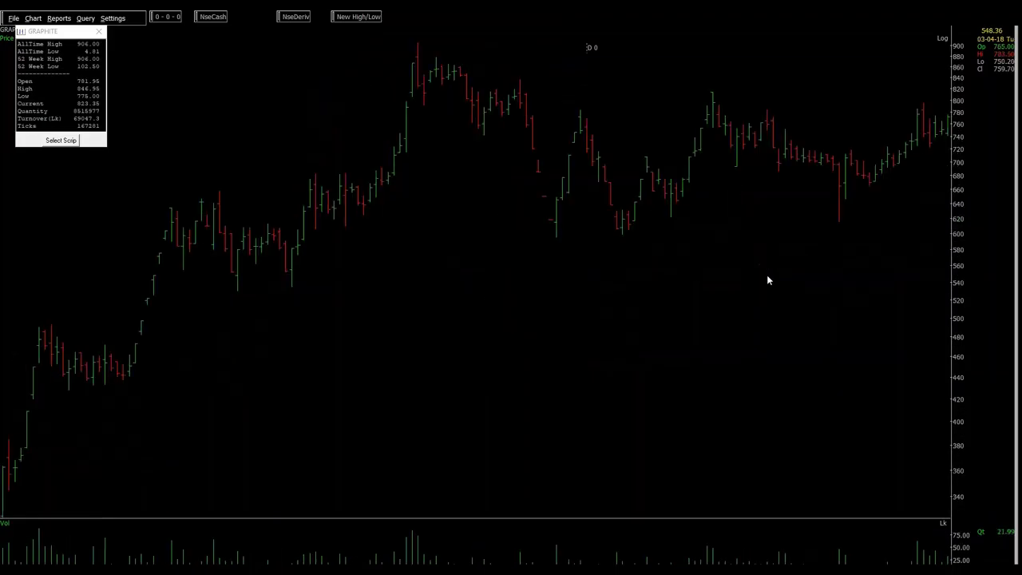
Open the study selection for the price chart and select the Avg True Range study
{"action": "double_click", "coordinate": [767, 275]}
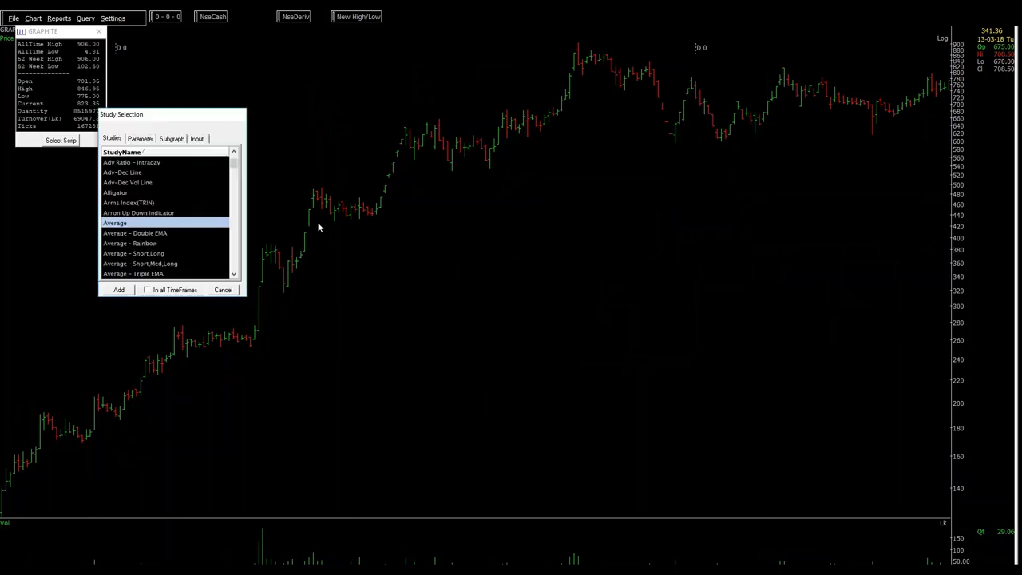
{"action": "left_click", "coordinate": [172, 274]}
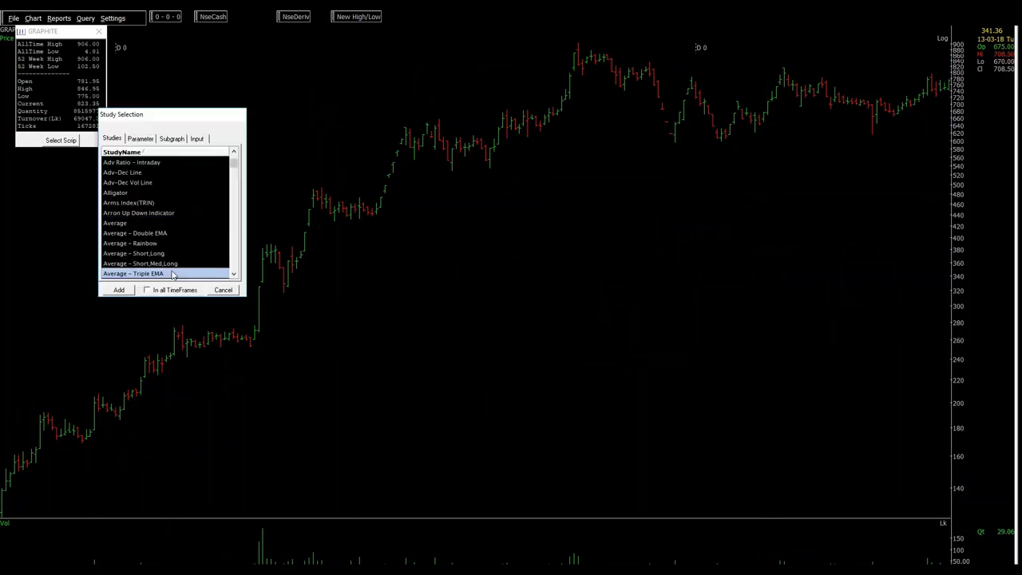
{"action": "key", "text": "Down"}
{"action": "key", "text": "Down"}
{"action": "key", "text": "Down"}
{"action": "key", "text": "Down"}
{"action": "key", "text": "Down"}
{"action": "key", "text": "Down"}
{"action": "key", "text": "Down"}
{"action": "key", "text": "Down"}
{"action": "key", "text": "Down"}
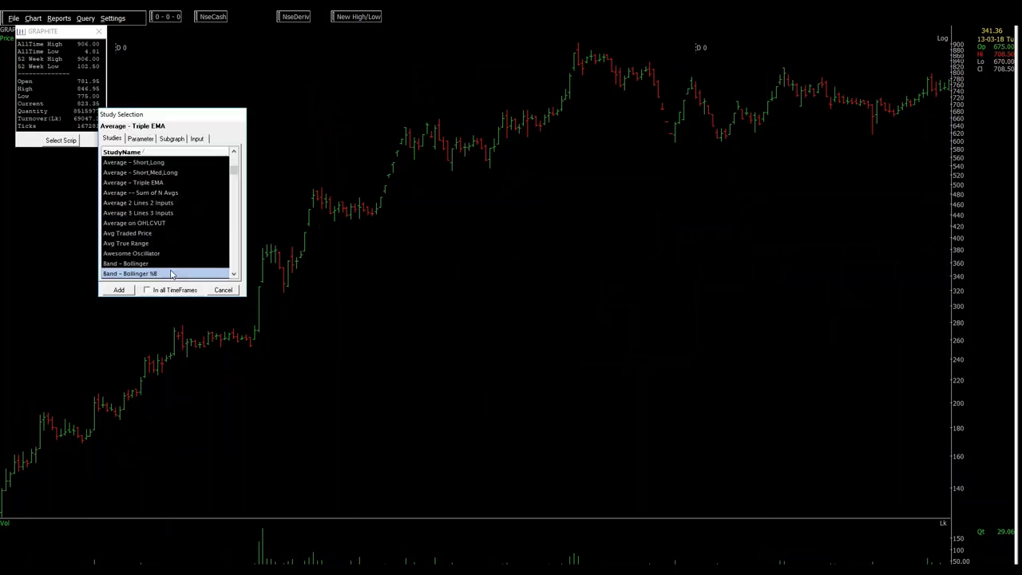
{"action": "left_click", "coordinate": [156, 243]}
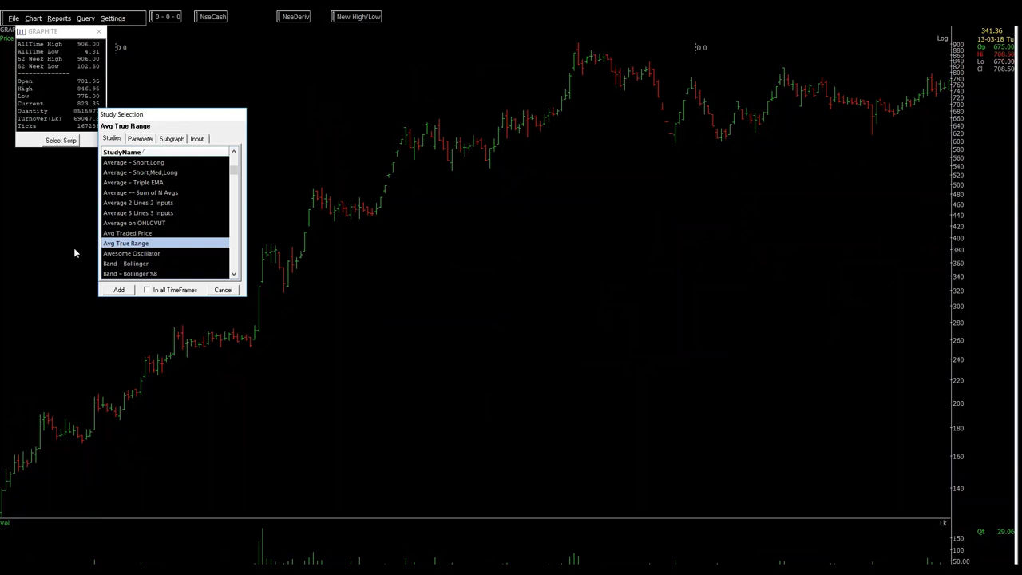
{"action": "left_click", "coordinate": [161, 253]}
{"action": "left_click", "coordinate": [162, 244]}
Set the ATR period to 20 and add the study to the chart
{"action": "left_click", "coordinate": [142, 140]}
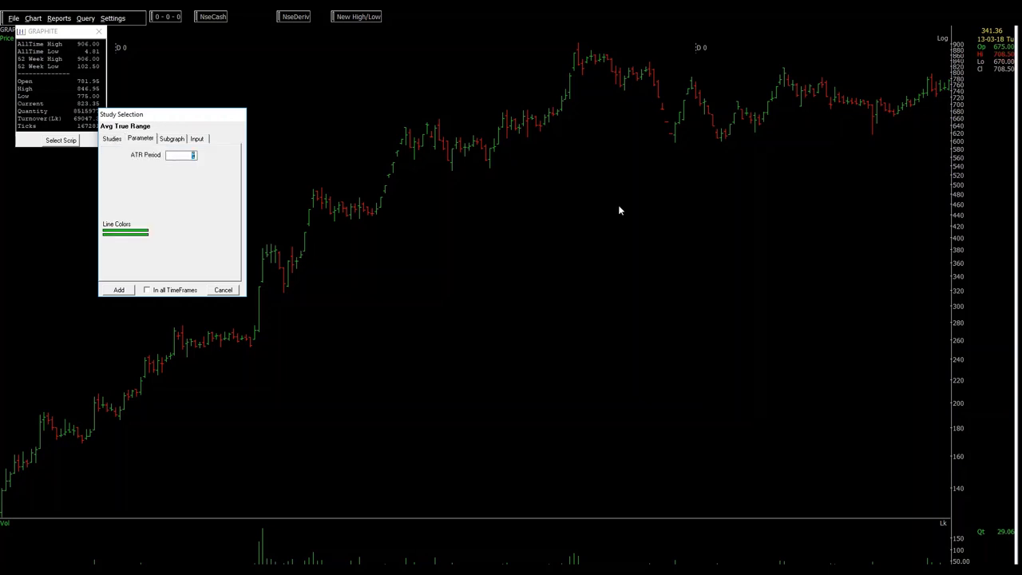
{"action": "type", "text": "2020"}
{"action": "key", "text": "BackSpace"}
{"action": "key", "text": "BackSpace"}
{"action": "left_click", "coordinate": [132, 290]}
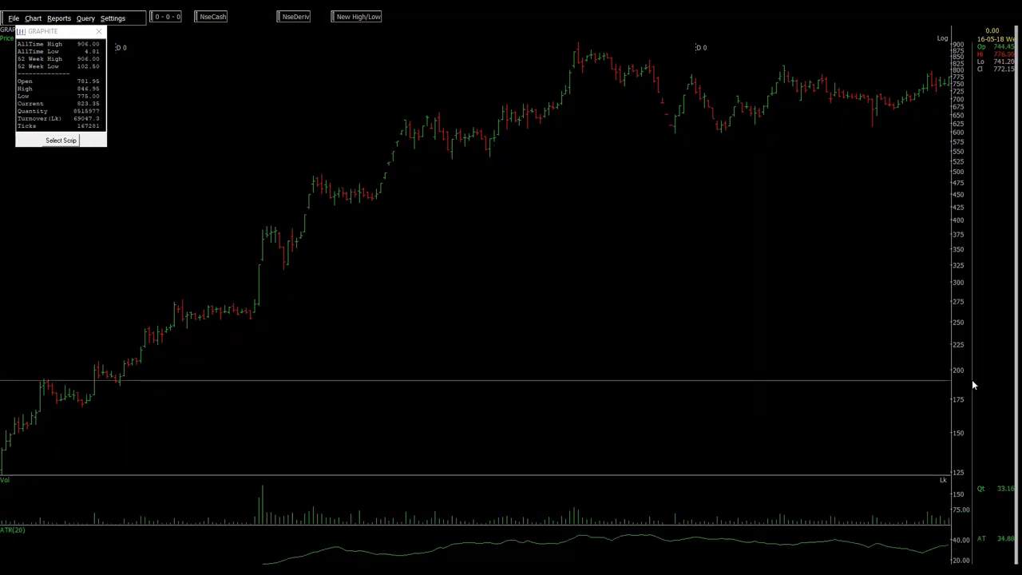
Examine the recent bars with the ATR plot and compare them with the Stop Loss Calculation slide in PowerPoint
{"action": "scroll", "coordinate": [972, 385], "scroll_direction": "up", "scroll_amount": 2}
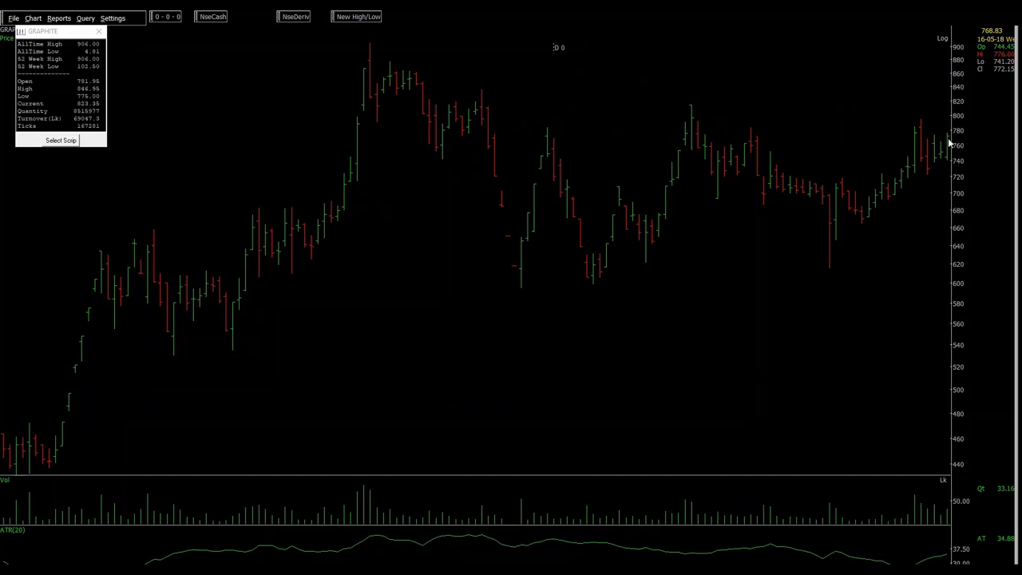
{"action": "key", "text": "alt+Tab"}
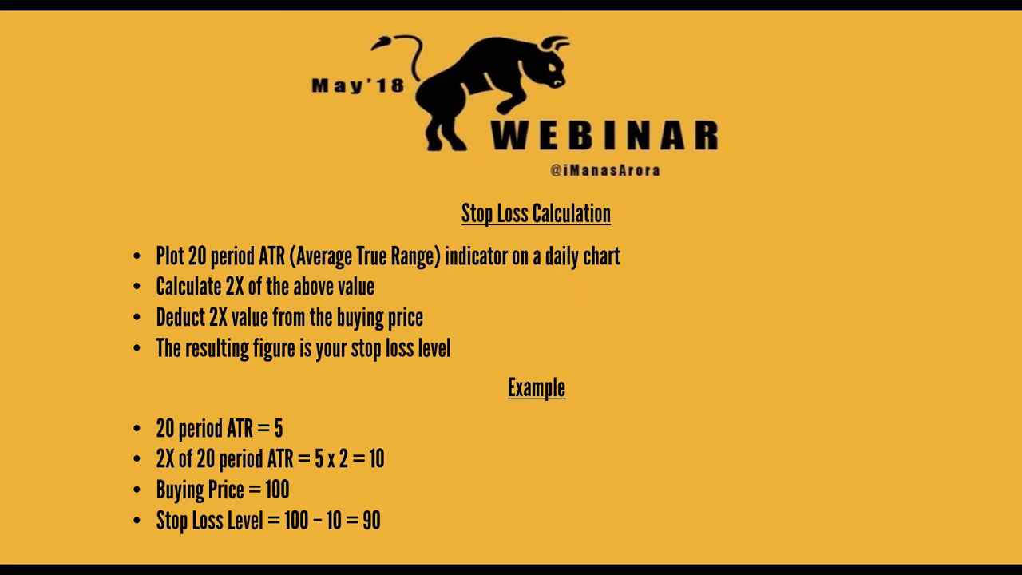
{"action": "key", "text": "alt+Tab"}
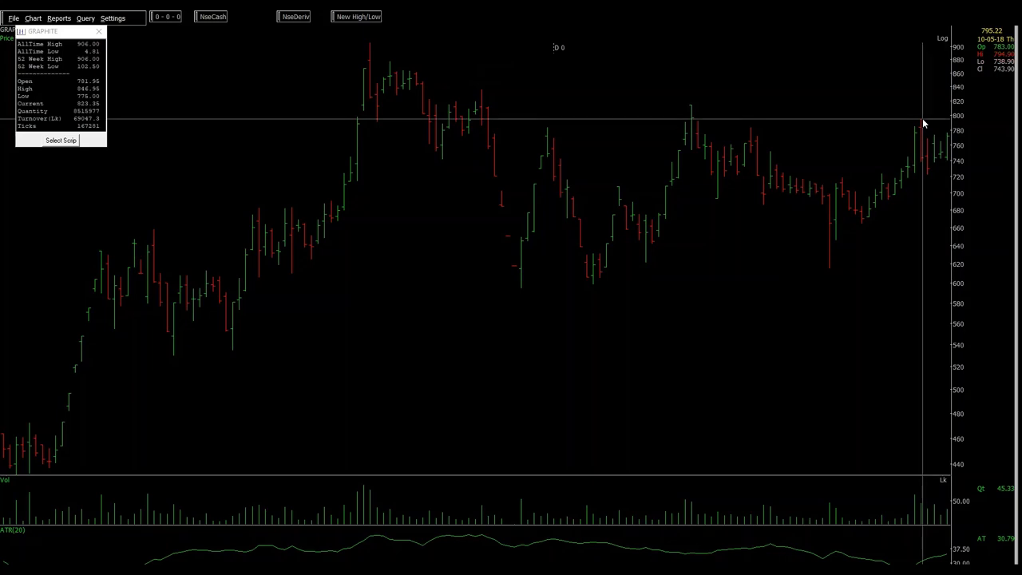
Switch to the Quantity Calculator workbook in Excel and enter 797 as the Entry Price
{"action": "key", "text": "alt+Tab"}
{"action": "key", "text": "alt+Tab"}
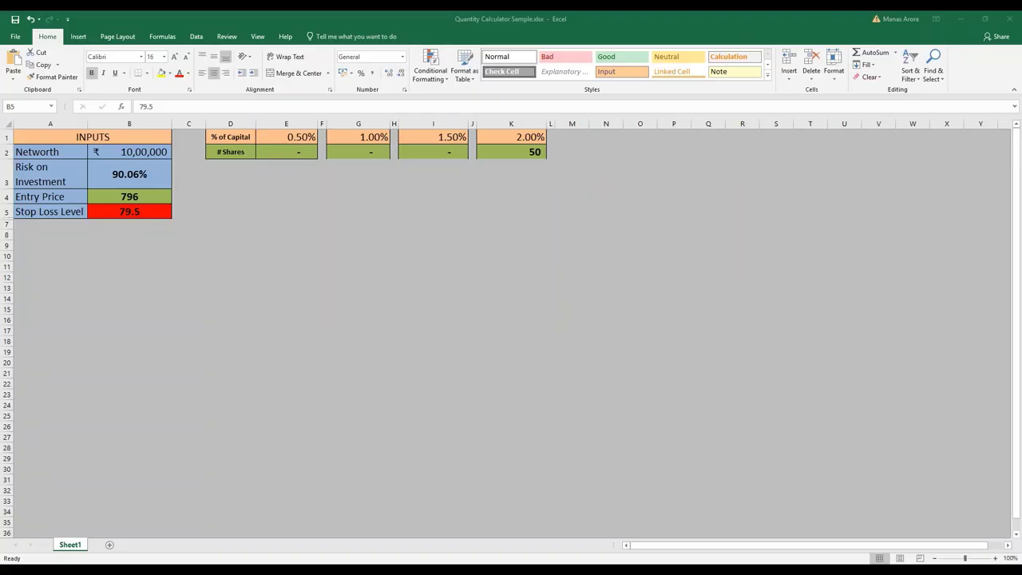
{"action": "key", "text": "Left"}
{"action": "key", "text": "Up"}
{"action": "key", "text": "Right"}
{"action": "type", "text": "797"}
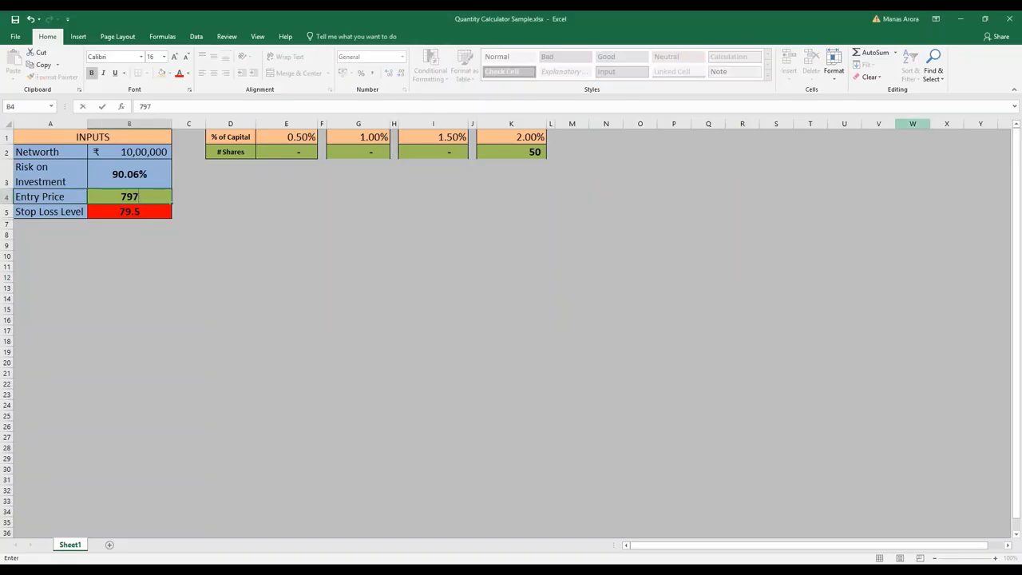
Check the latest bar's ATR value on the IRISPLUS chart and the stop loss rule on the PowerPoint slide
{"action": "key", "text": "alt+Tab"}
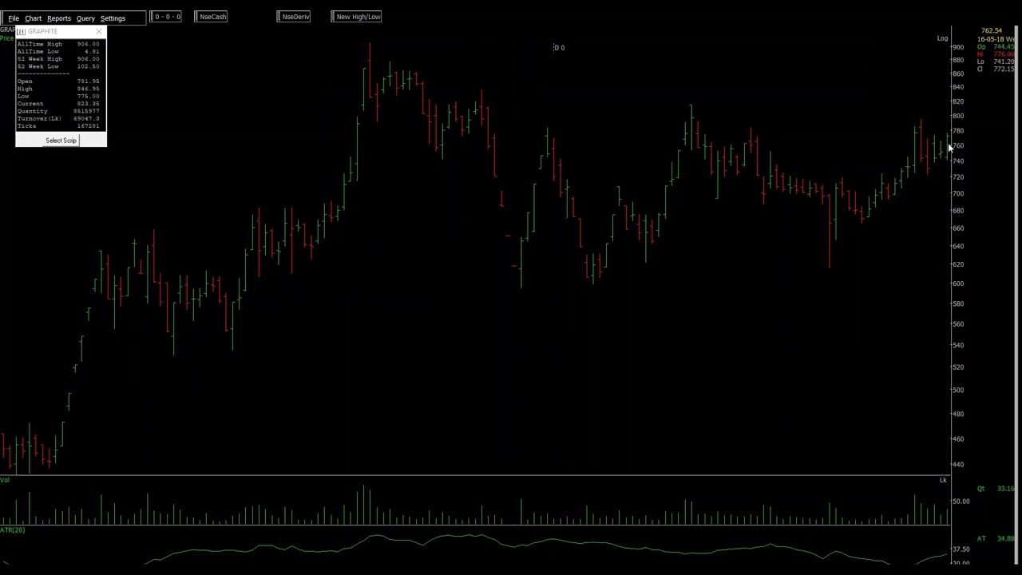
{"action": "key", "text": "alt+Tab"}
{"action": "key", "text": "alt+Tab"}
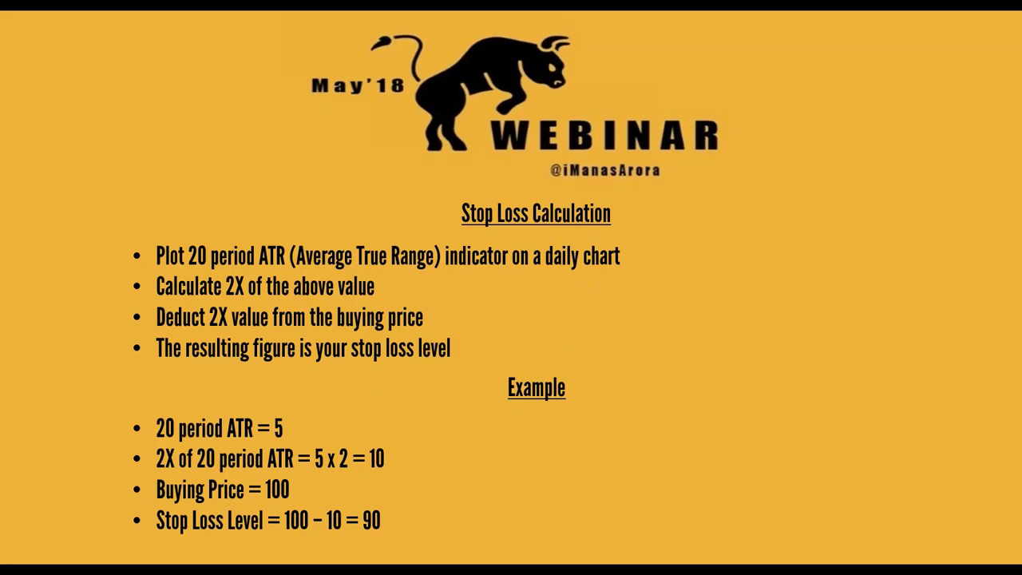
{"action": "key", "text": "alt+Tab"}
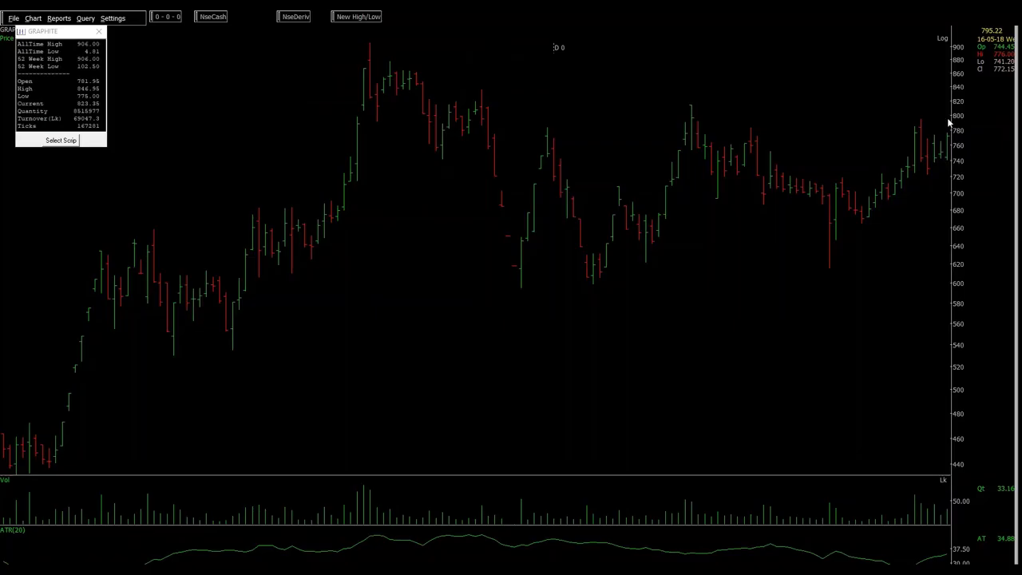
Switch to the Calculator app over the price chart
{"action": "key", "text": "alt+Tab"}
{"action": "key", "text": "alt+Tab"}
{"action": "key", "text": "alt+Tab"}
{"action": "key", "text": "alt+Tab"}
{"action": "key", "text": "alt+Tab"}
{"action": "key", "text": "alt+Tab"}
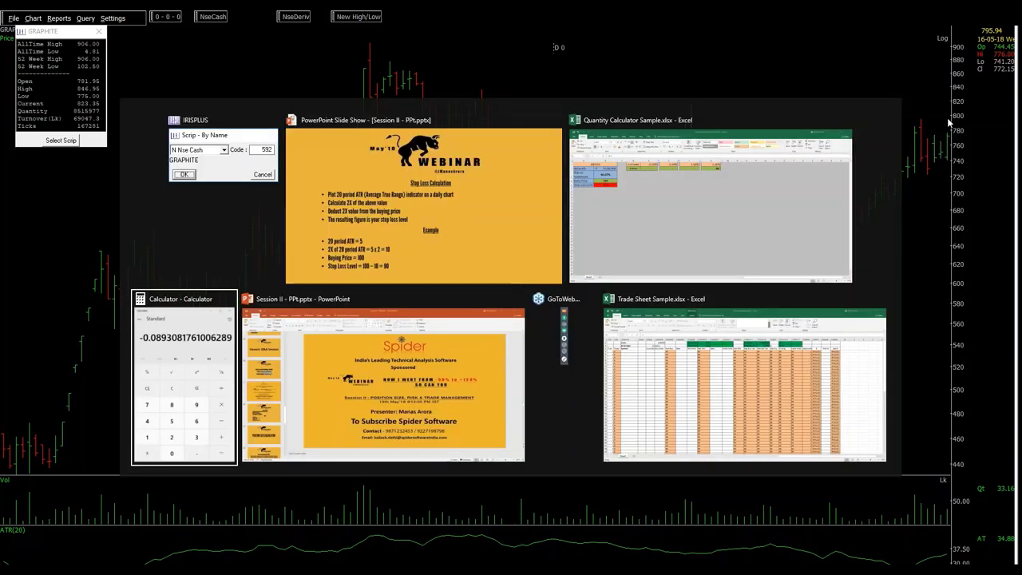
{"action": "key", "text": "alt+Tab"}
{"action": "key", "text": "alt+Tab"}
{"action": "key", "text": "alt+Tab"}
{"action": "key", "text": "alt+Tab"}
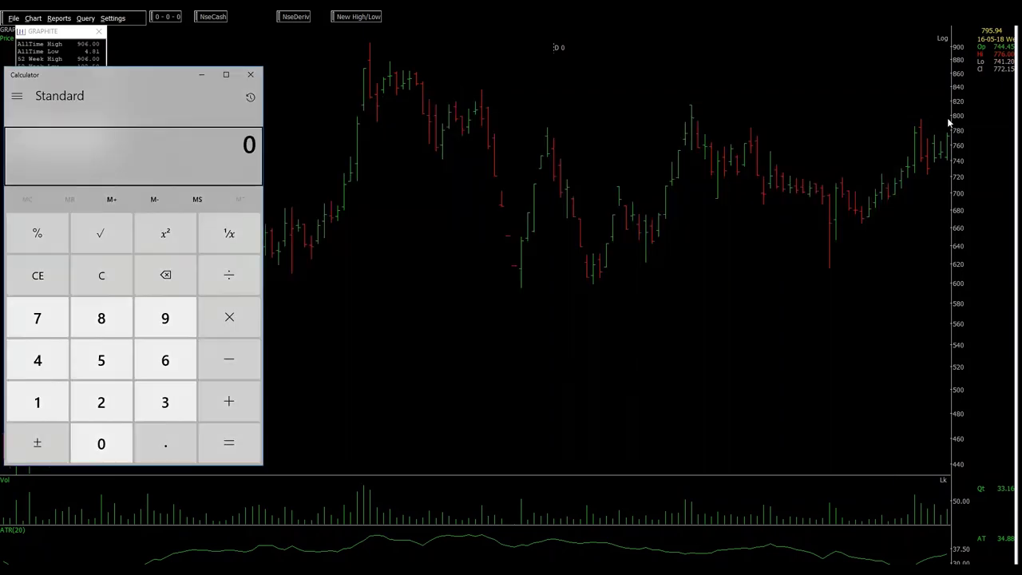
Calculate the stop loss level as 797 minus 70, then return to the PowerPoint slide show
{"action": "type", "text": "70"}
{"action": "key", "text": "Escape"}
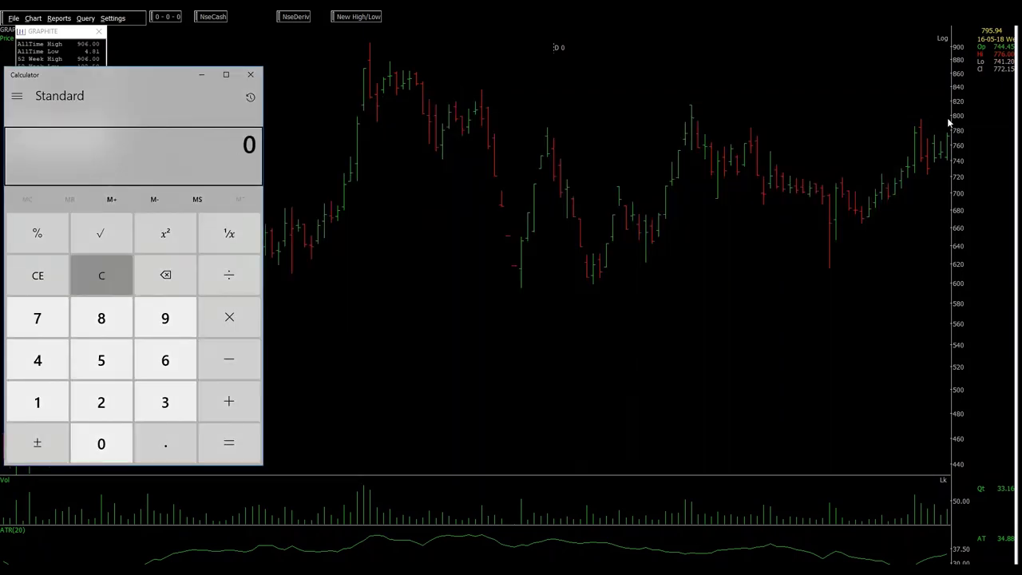
{"action": "type", "text": "797"}
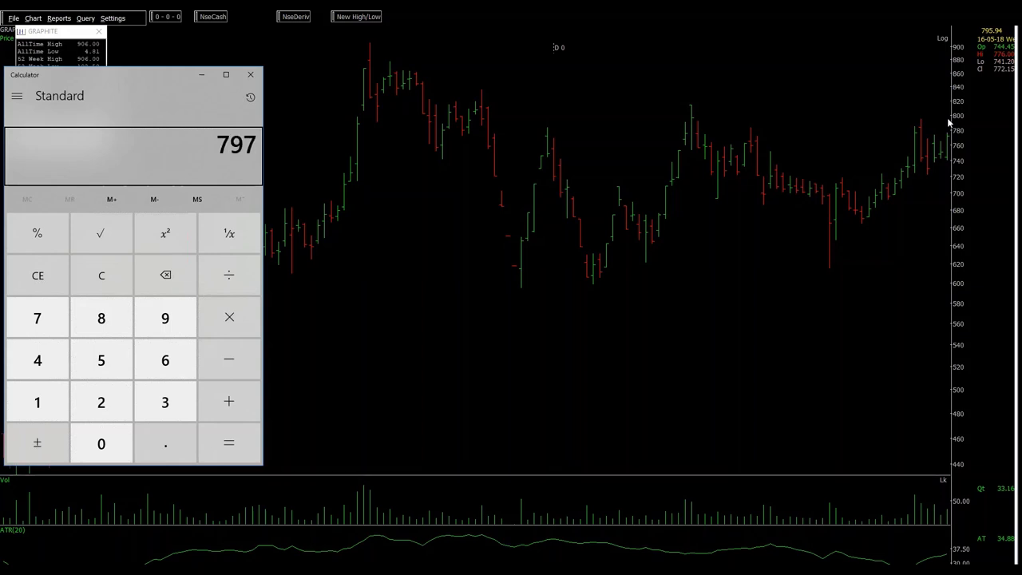
{"action": "key", "text": "minus"}
{"action": "type", "text": "70"}
{"action": "key", "text": "Return"}
{"action": "key", "text": "alt+Tab"}
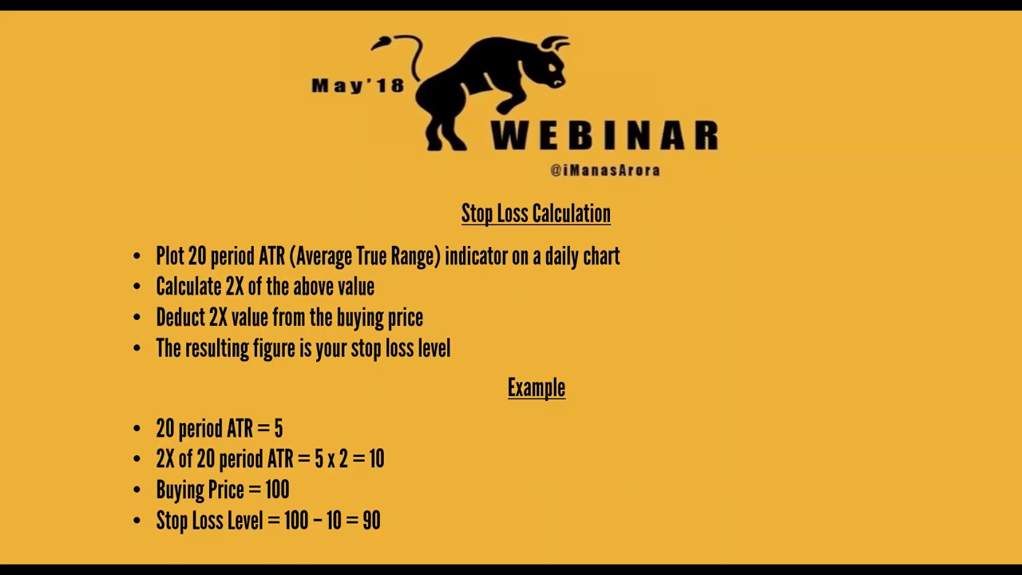
Switch to the Quantity Calculator workbook in Excel and enter 727 as the Stop Loss Level
{"action": "key", "text": "alt+Tab"}
{"action": "key", "text": "alt+Tab"}
{"action": "key", "text": "alt+Tab"}
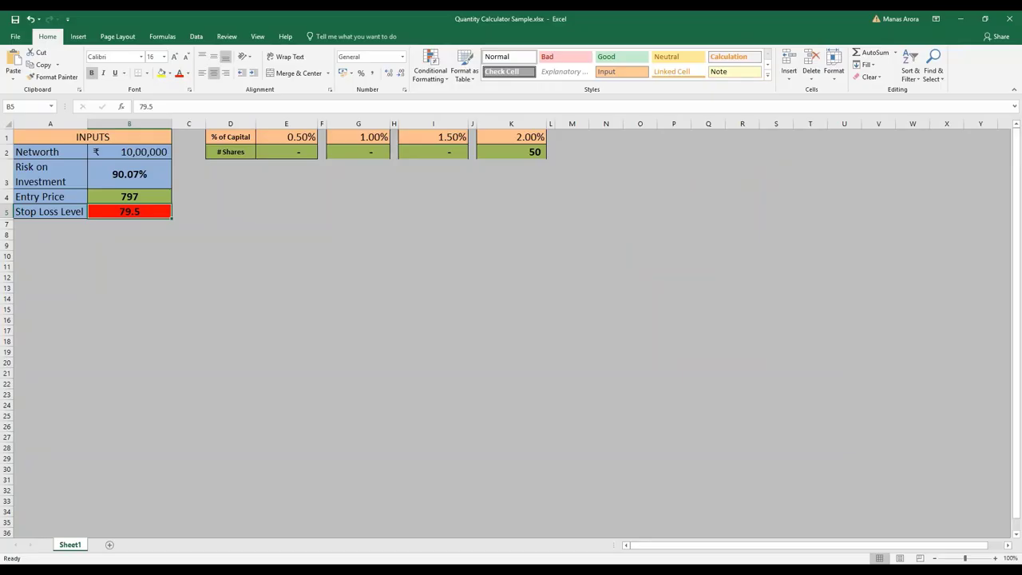
{"action": "left_click", "coordinate": [50, 211]}
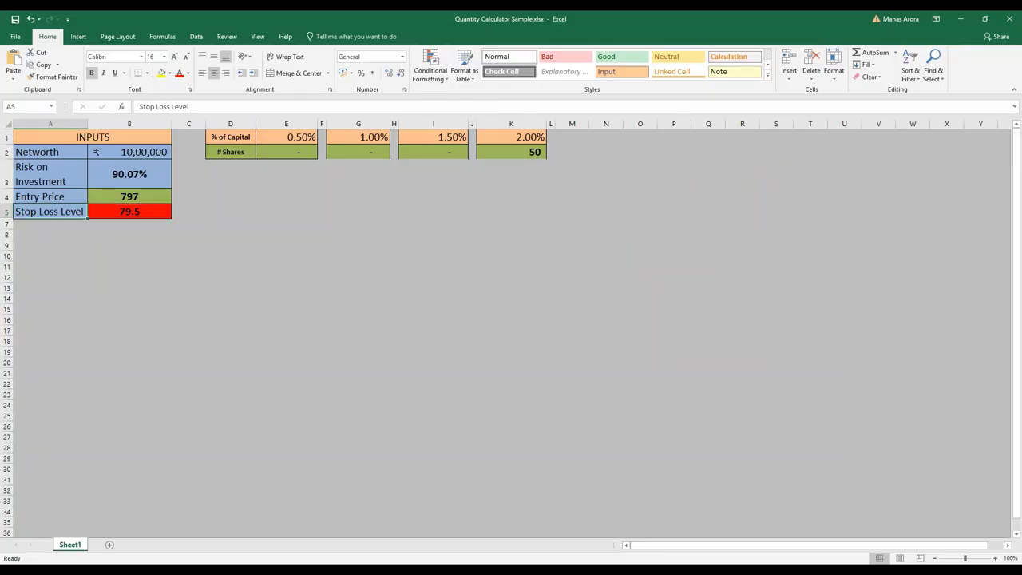
{"action": "left_click", "coordinate": [128, 210]}
{"action": "left_click", "coordinate": [50, 211]}
{"action": "left_click", "coordinate": [128, 211]}
{"action": "left_click", "coordinate": [49, 210]}
{"action": "left_click", "coordinate": [128, 211]}
{"action": "type", "text": "7"}
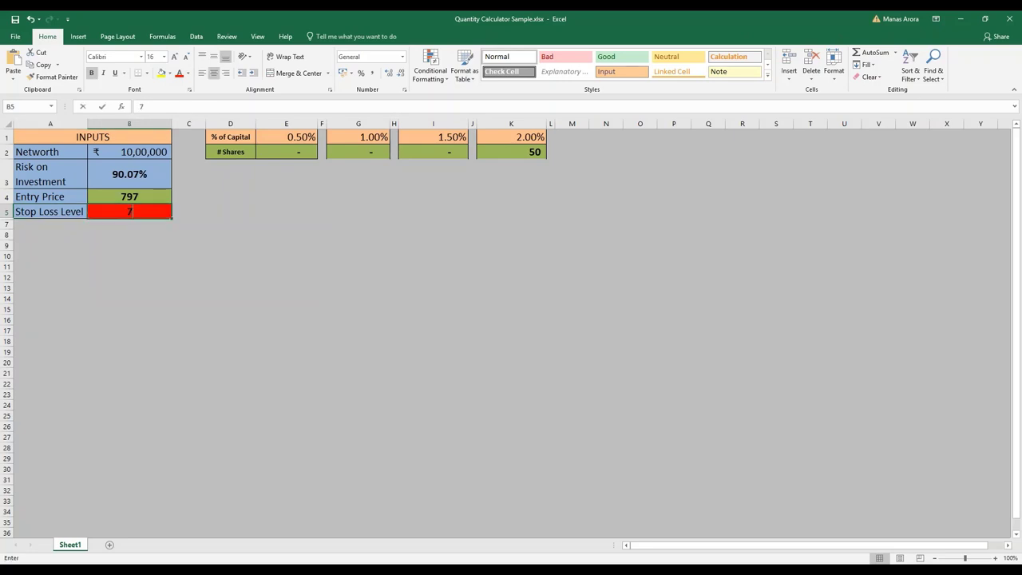
{"action": "type", "text": "2"}
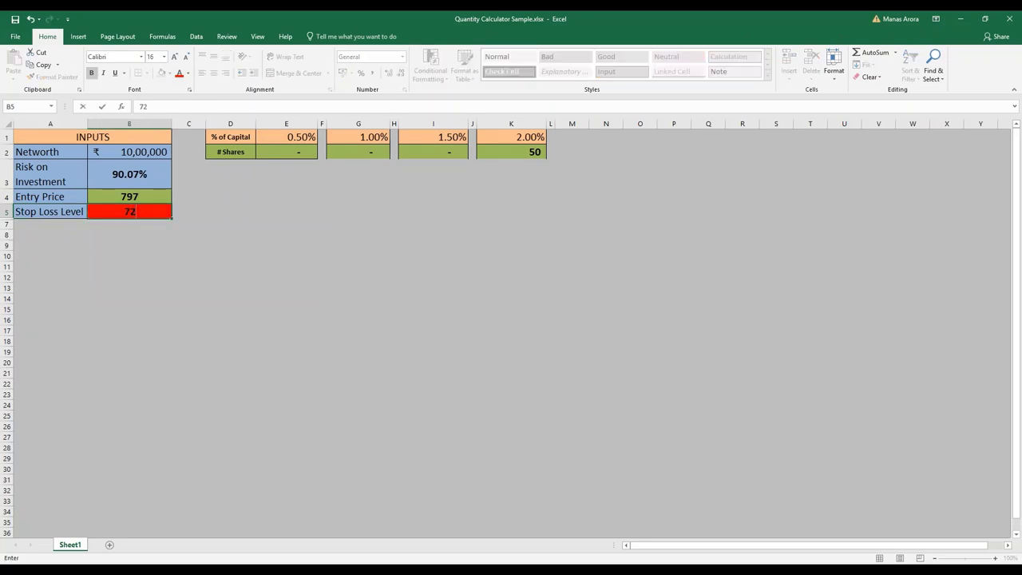
{"action": "type", "text": "7"}
{"action": "key", "text": "Return"}
Examine the # Shares suggested for each % of Capital, from 0.50% to 2.00%
{"action": "key", "text": "Up"}
{"action": "key", "text": "Up"}
{"action": "key", "text": "Up"}
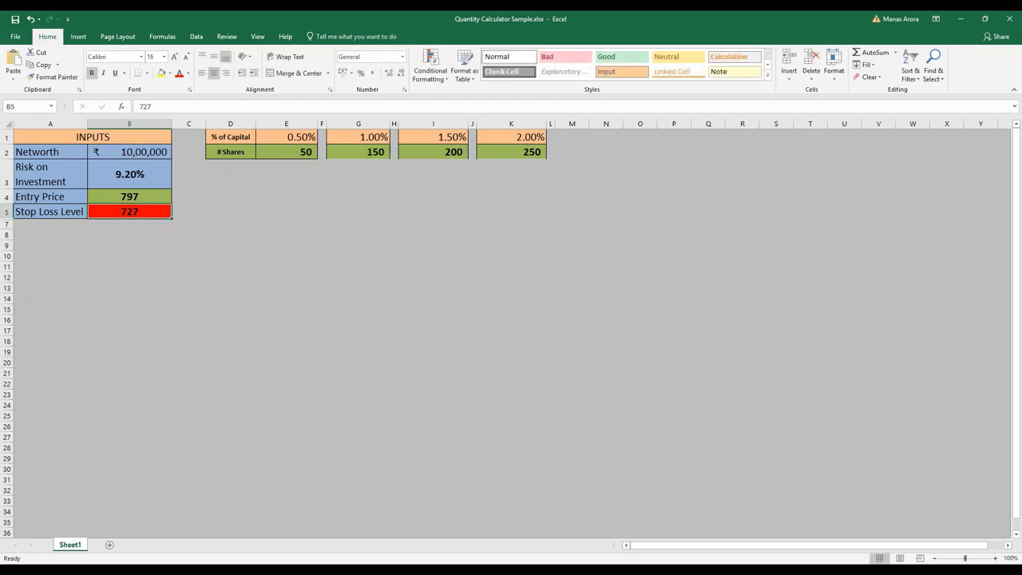
{"action": "key", "text": "Right"}
{"action": "key", "text": "Right"}
{"action": "key", "text": "Right"}
{"action": "key", "text": "Up"}
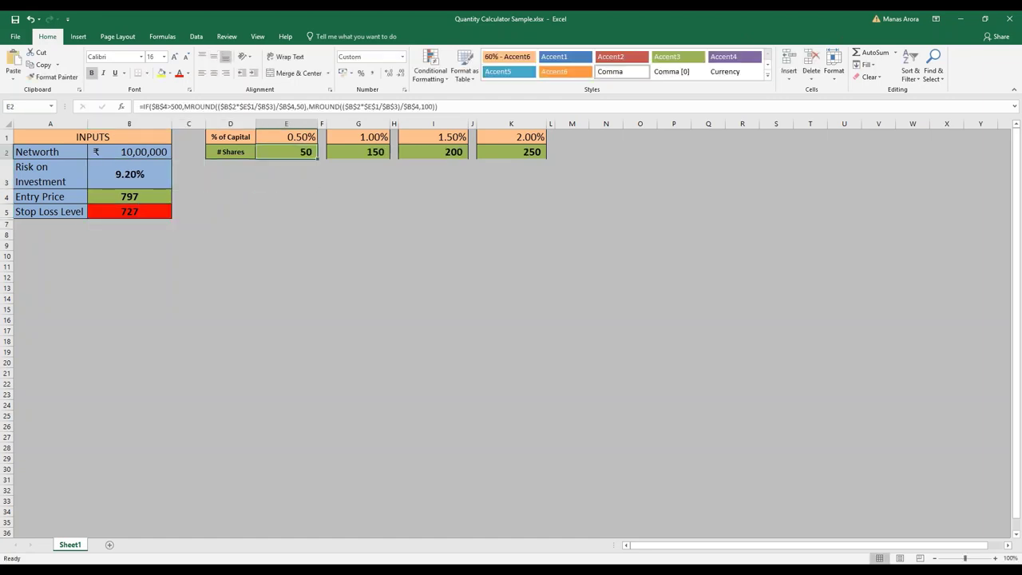
{"action": "key", "text": "Right"}
{"action": "key", "text": "Right"}
{"action": "key", "text": "Right"}
{"action": "key", "text": "Right"}
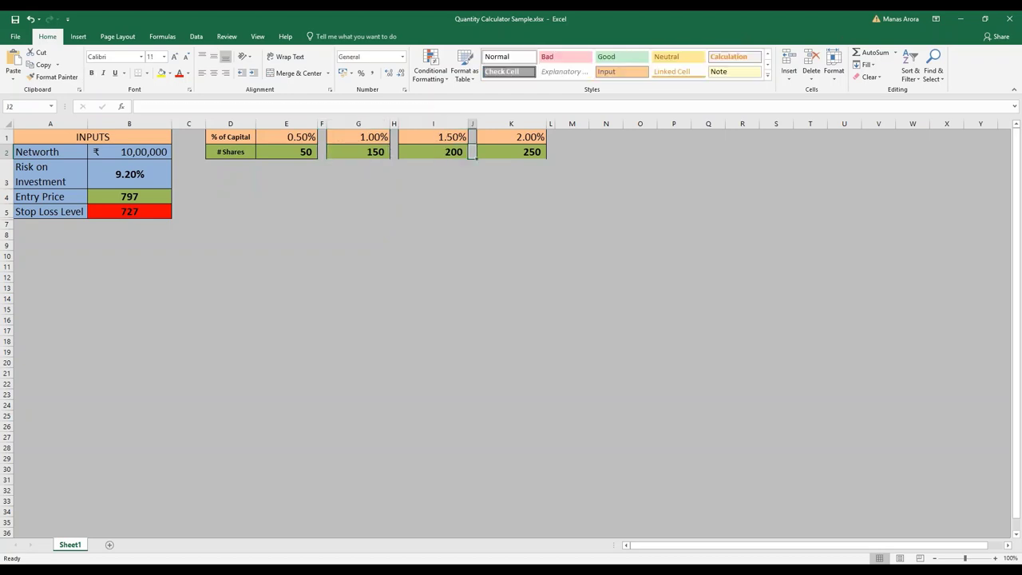
{"action": "key", "text": "Up"}
{"action": "key", "text": "Left"}
{"action": "key", "text": "Down"}
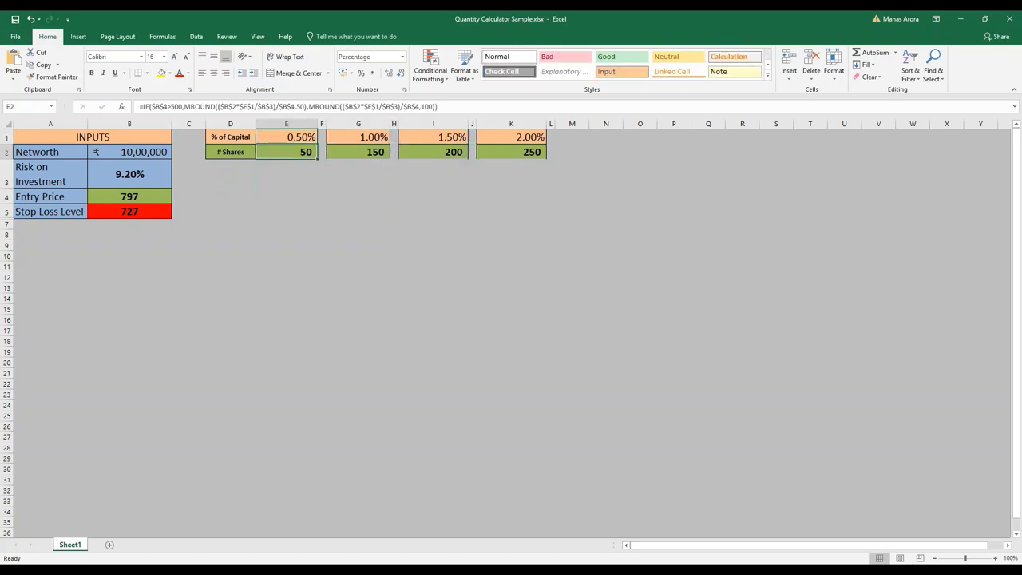
{"action": "key", "text": "Right"}
{"action": "key", "text": "Right"}
{"action": "key", "text": "Up"}
{"action": "key", "text": "Left"}
{"action": "key", "text": "Left"}
{"action": "key", "text": "Right"}
{"action": "key", "text": "Right"}
{"action": "key", "text": "Right"}
{"action": "key", "text": "Right"}
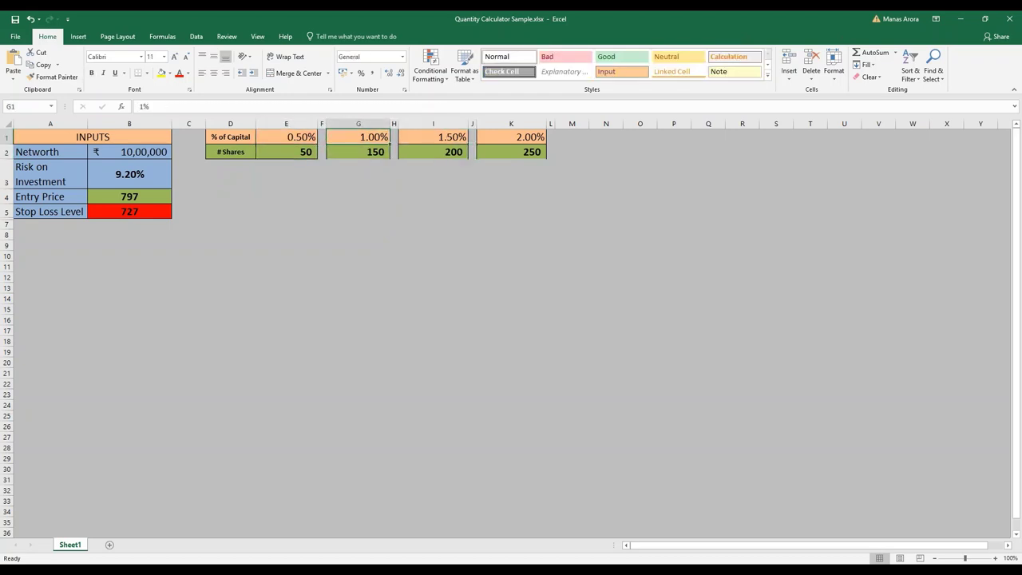
{"action": "key", "text": "Down"}
{"action": "key", "text": "Left"}
{"action": "key", "text": "Left"}
{"action": "key", "text": "Left"}
{"action": "key", "text": "Left"}
{"action": "key", "text": "Left"}
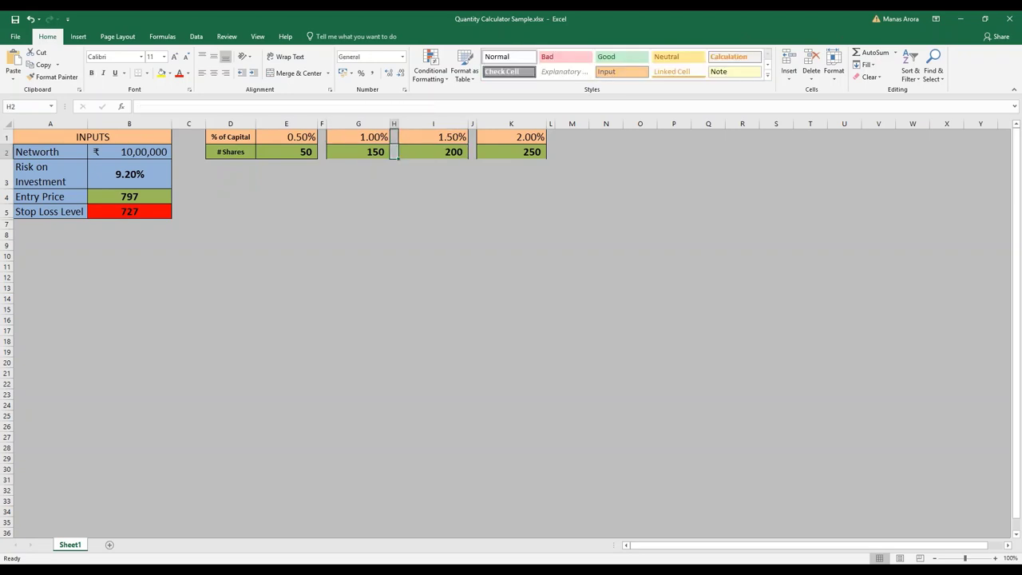
{"action": "key", "text": "Up"}
{"action": "key", "text": "Right"}
{"action": "key", "text": "Right"}
{"action": "key", "text": "Down"}
{"action": "key", "text": "Down"}
Examine the Networth, Risk on Investment and Entry Price cells in the INPUTS block
{"action": "key", "text": "Left"}
{"action": "key", "text": "Left"}
{"action": "key", "text": "Left"}
{"action": "key", "text": "Left"}
{"action": "key", "text": "Up"}
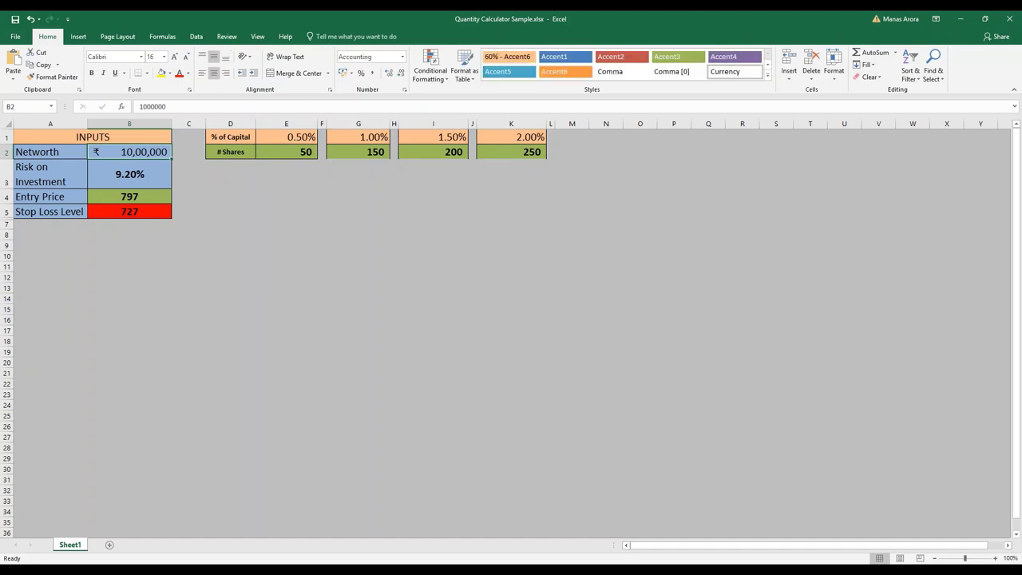
{"action": "key", "text": "Down"}
{"action": "key", "text": "Up"}
{"action": "key", "text": "Down"}
{"action": "key", "text": "Up"}
{"action": "key", "text": "Down"}
{"action": "key", "text": "Up"}
{"action": "key", "text": "Down"}
{"action": "key", "text": "Up"}
{"action": "key", "text": "Left"}
{"action": "key", "text": "Down"}
{"action": "key", "text": "Down"}
{"action": "key", "text": "Right"}
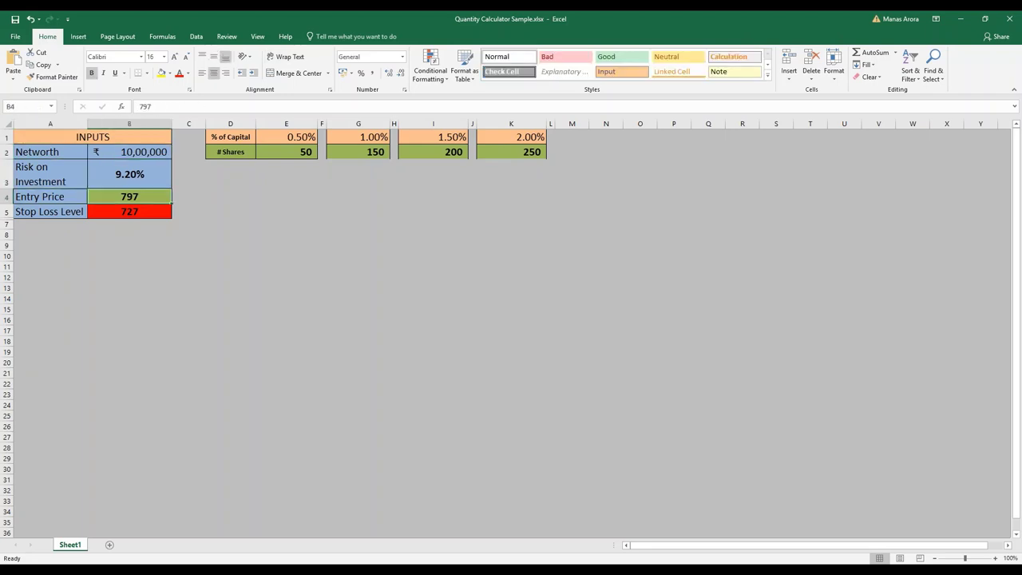
{"action": "key", "text": "Up"}
{"action": "key", "text": "Up"}
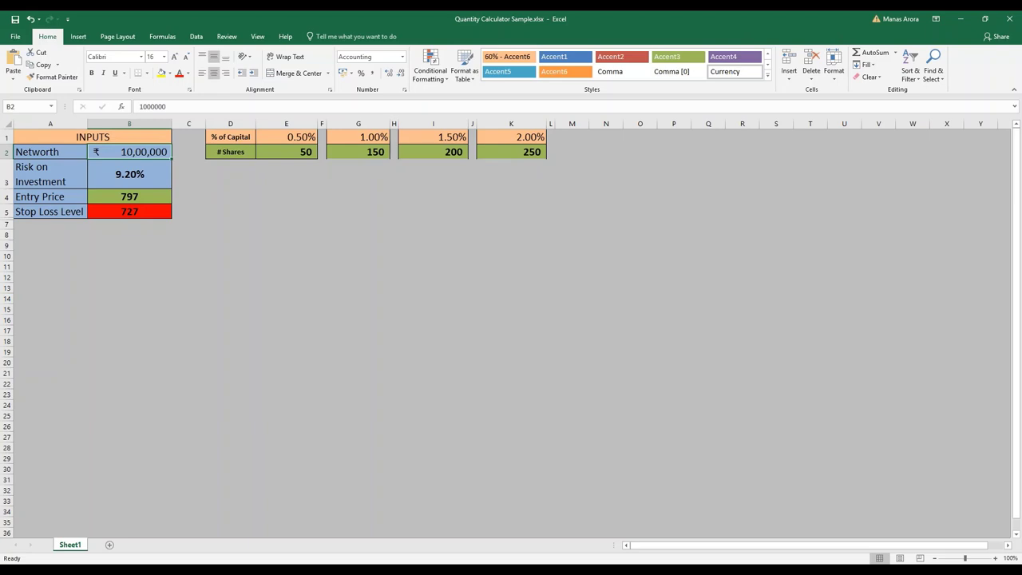
{"action": "key", "text": "Down"}
{"action": "key", "text": "Down"}
{"action": "key", "text": "Down"}
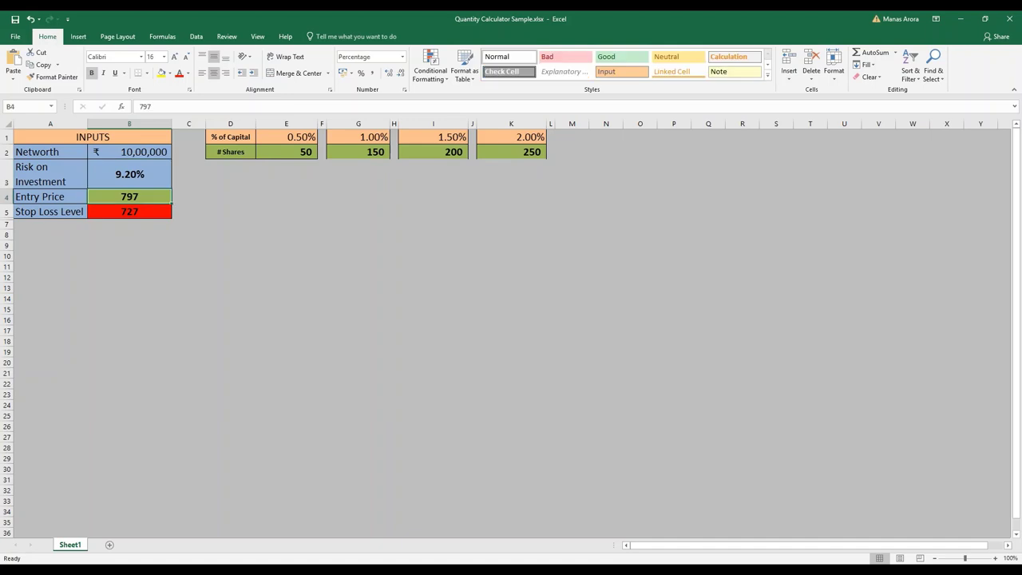
{"action": "key", "text": "Up"}
{"action": "key", "text": "Up"}
{"action": "key", "text": "Up"}
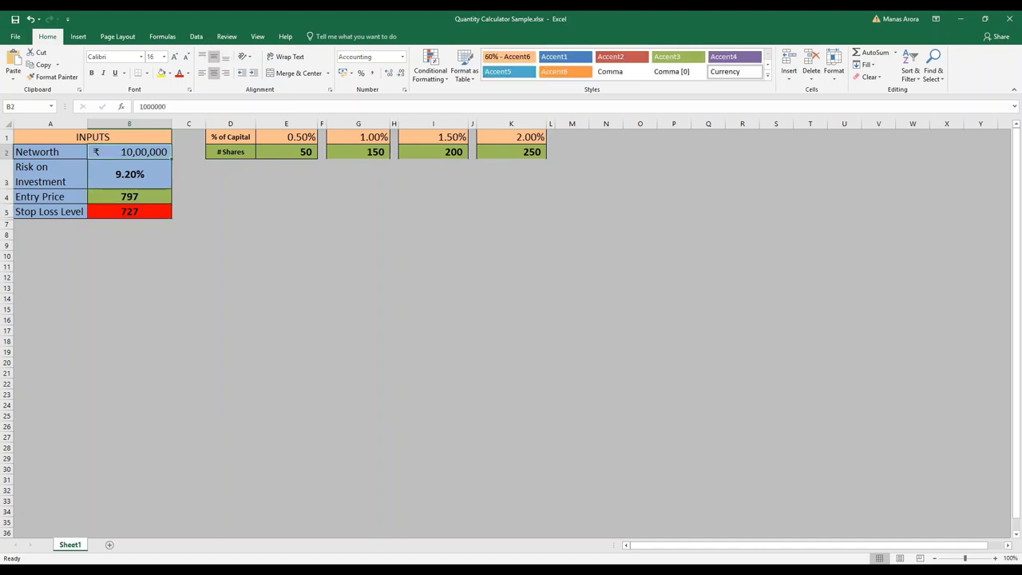
Compare the 0.50% of Capital column with the Entry Price and Stop Loss Level inputs
{"action": "key", "text": "Right"}
{"action": "key", "text": "Right"}
{"action": "key", "text": "Right"}
{"action": "key", "text": "Down"}
{"action": "key", "text": "Down"}
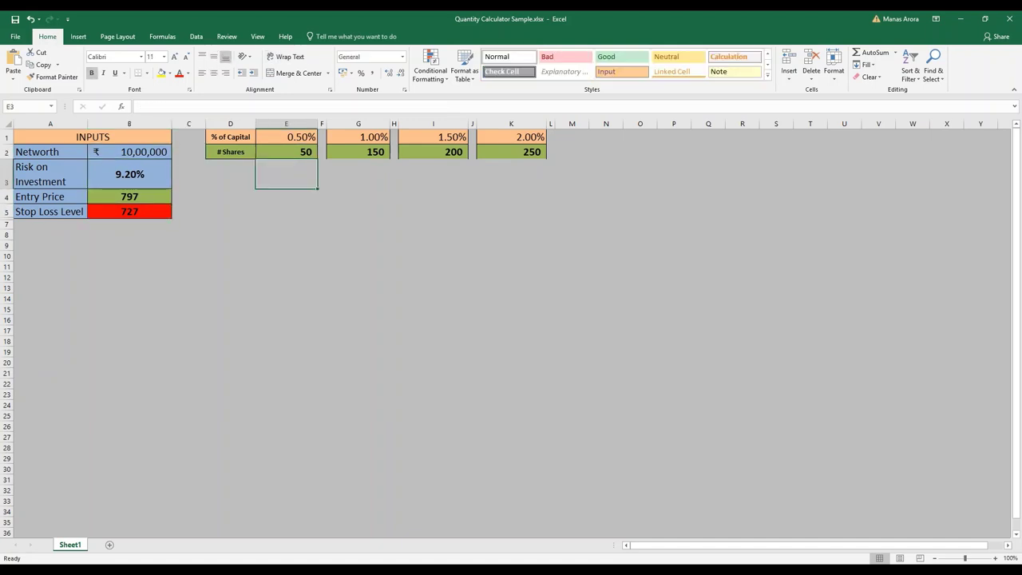
{"action": "key", "text": "Left"}
{"action": "key", "text": "Left"}
{"action": "key", "text": "Left"}
{"action": "key", "text": "Down"}
{"action": "key", "text": "Up"}
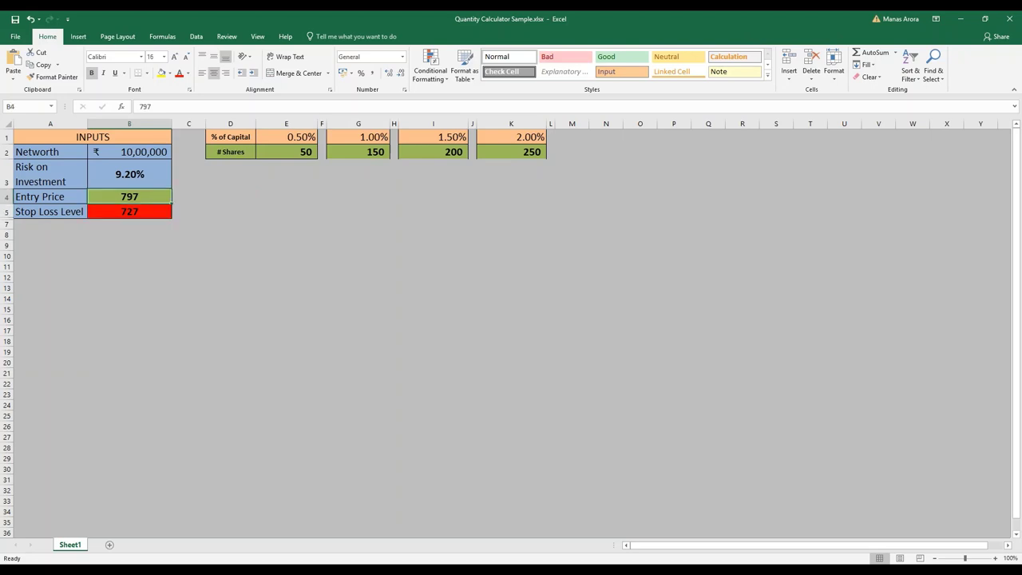
{"action": "key", "text": "Down"}
{"action": "key", "text": "Up"}
{"action": "key", "text": "Down"}
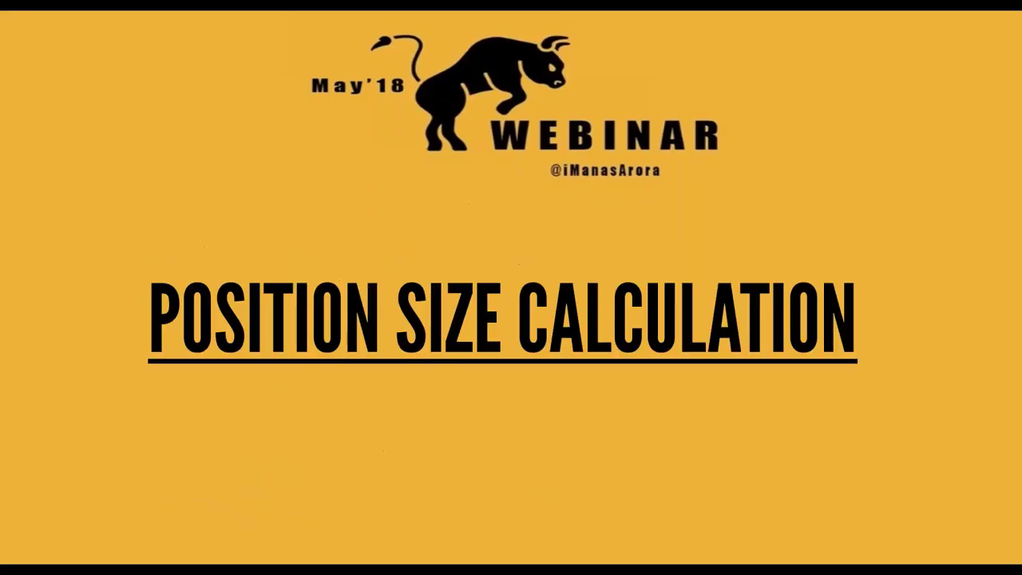
Return to the Quantity Calculator workbook and inspect the formula behind Risk on Investment
{"action": "left_click", "coordinate": [130, 211]}
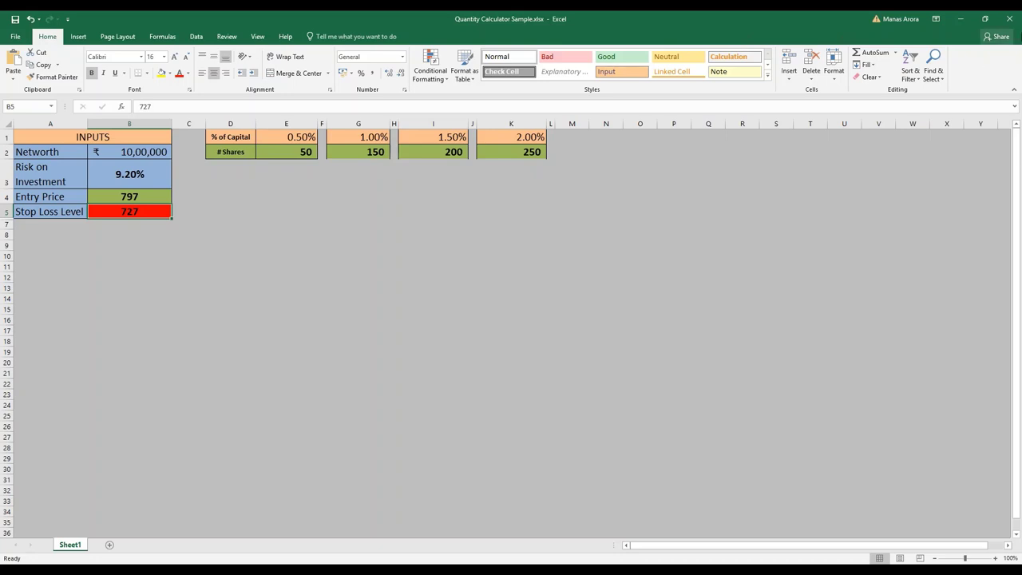
{"action": "key", "text": "alt+Tab"}
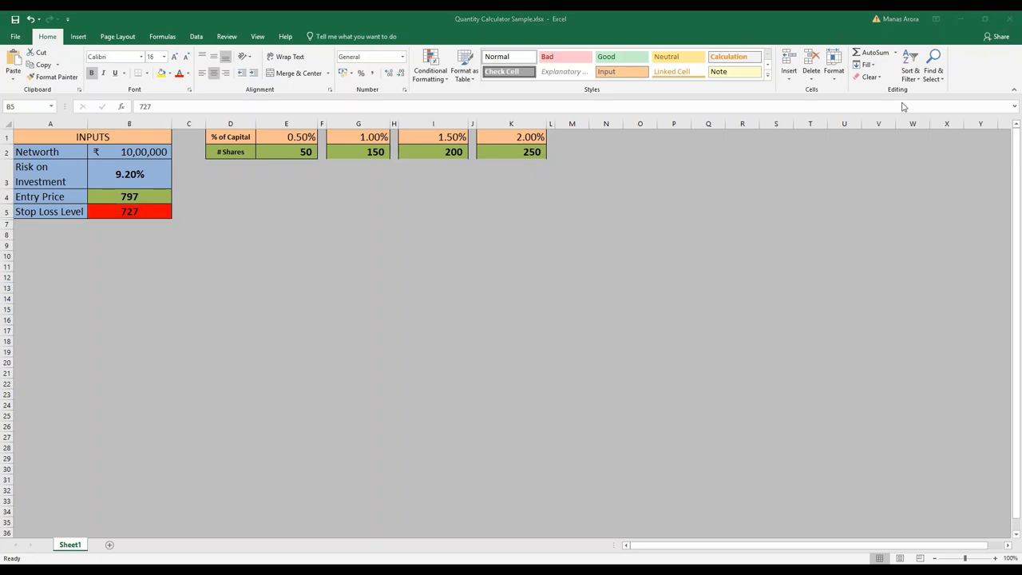
{"action": "left_click", "coordinate": [151, 178]}
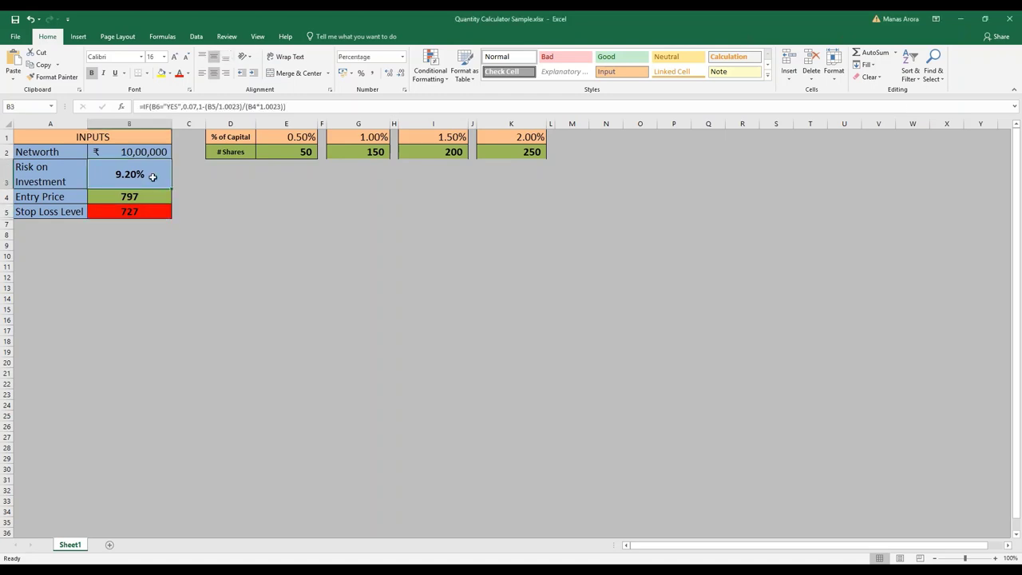
{"action": "key", "text": "alt+Tab"}
{"action": "key", "text": "alt+Tab"}
{"action": "key", "text": "alt+Tab"}
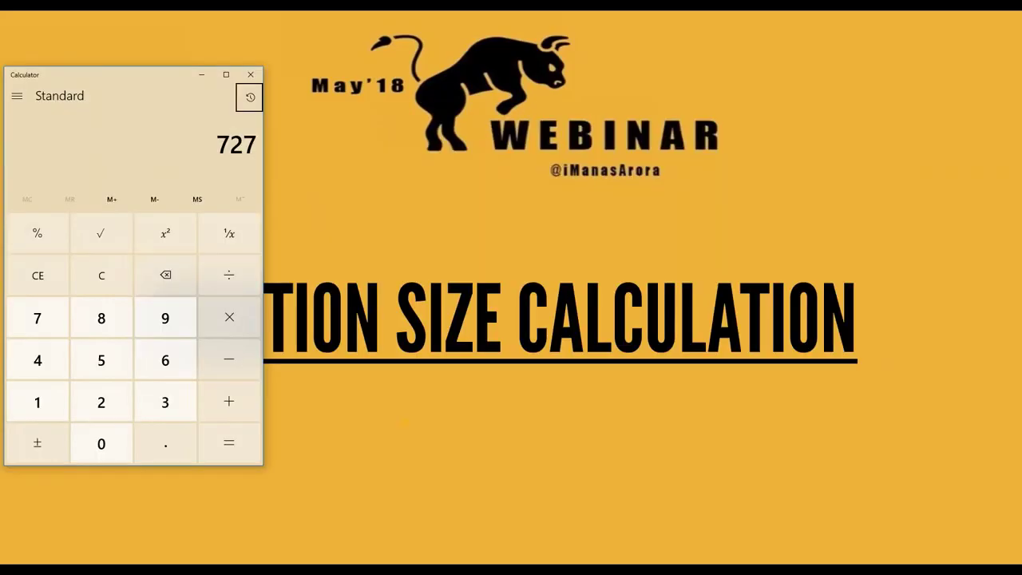
{"action": "key", "text": "alt+Tab"}
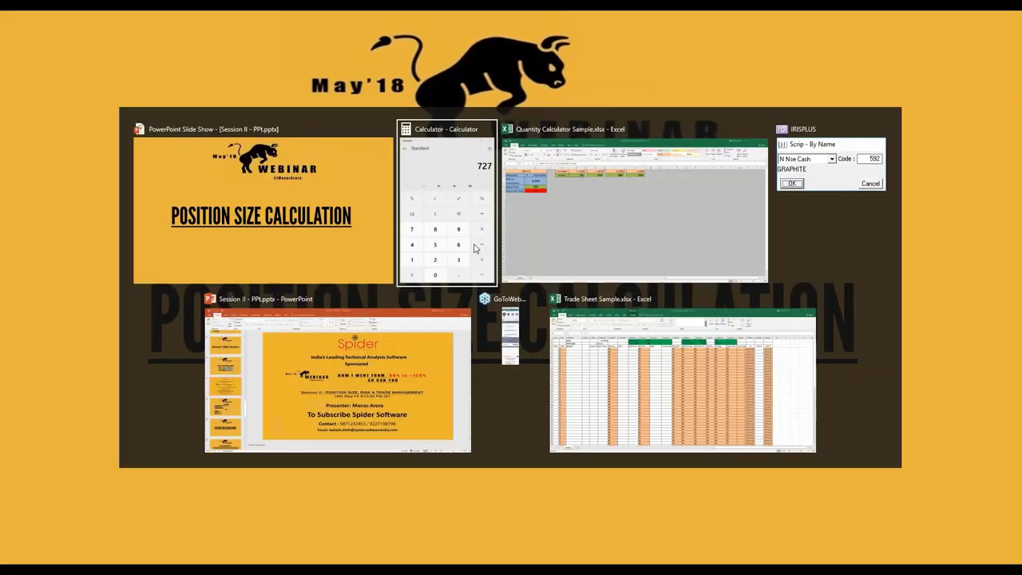
{"action": "key", "text": "alt+Tab"}
{"action": "left_click", "coordinate": [478, 245]}
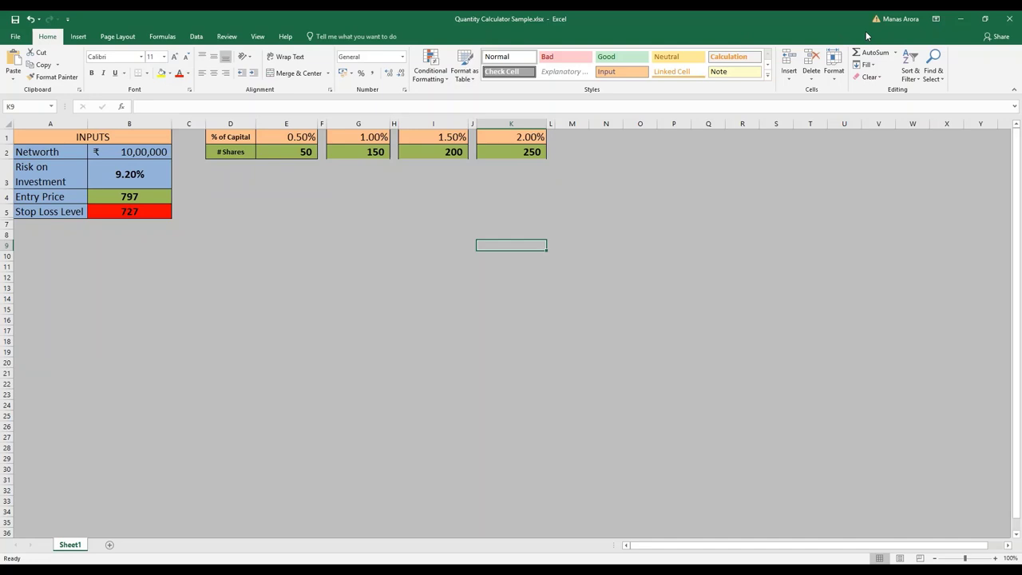
Review the entry and stop loss prices, the 0.50% of Capital figure and the Networth it applies to
{"action": "left_click", "coordinate": [130, 196]}
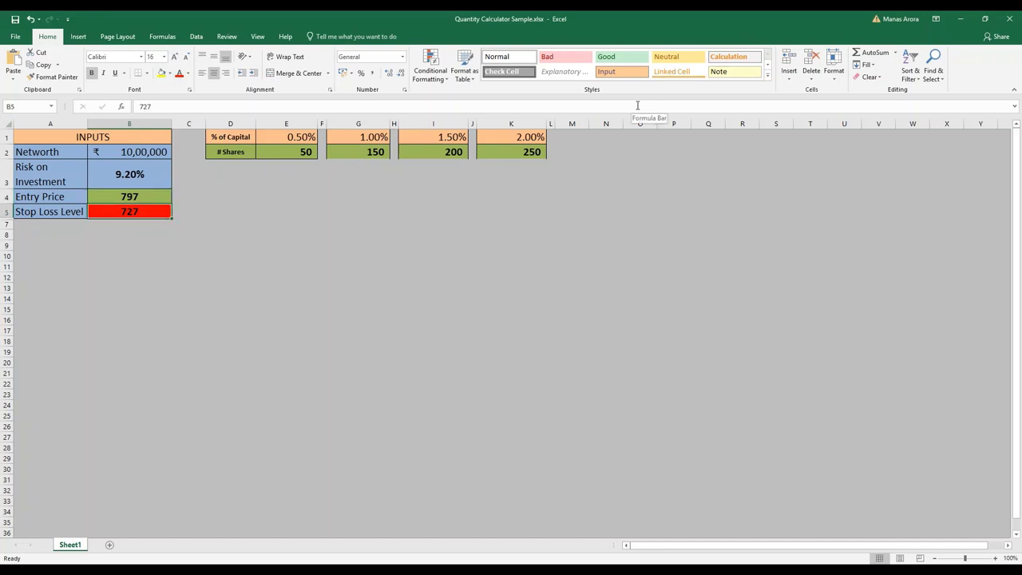
{"action": "key", "text": "Right"}
{"action": "key", "text": "Up"}
{"action": "key", "text": "Up"}
{"action": "key", "text": "Up"}
{"action": "key", "text": "Right"}
{"action": "key", "text": "Right"}
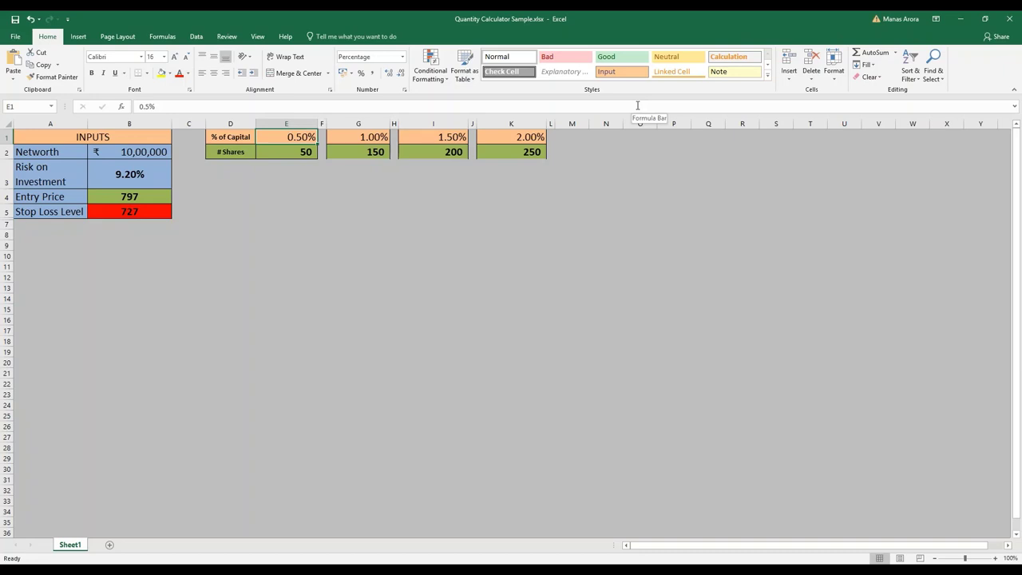
{"action": "key", "text": "Down"}
{"action": "key", "text": "Up"}
{"action": "key", "text": "Left"}
{"action": "key", "text": "Left"}
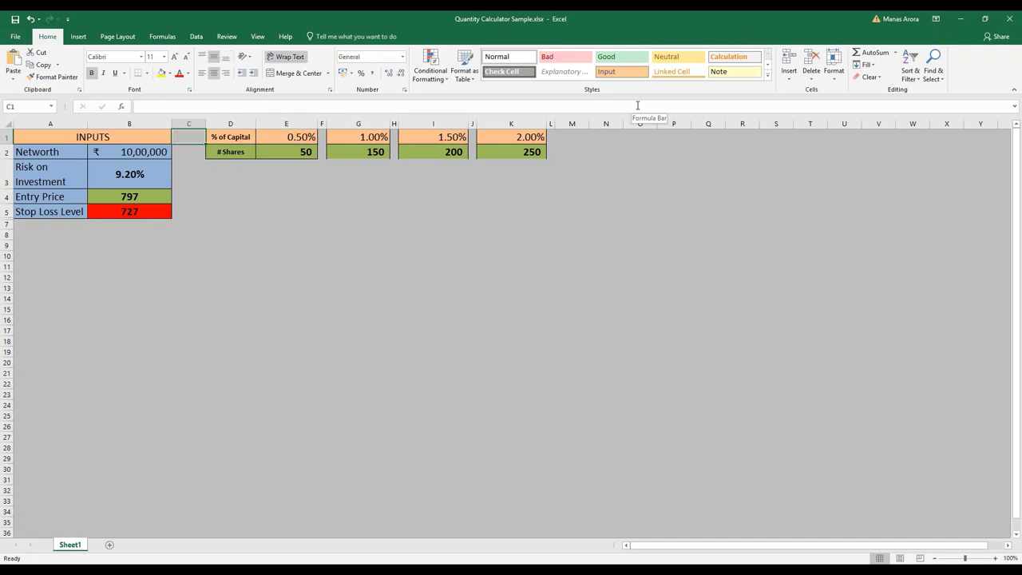
{"action": "key", "text": "Down"}
{"action": "key", "text": "Left"}
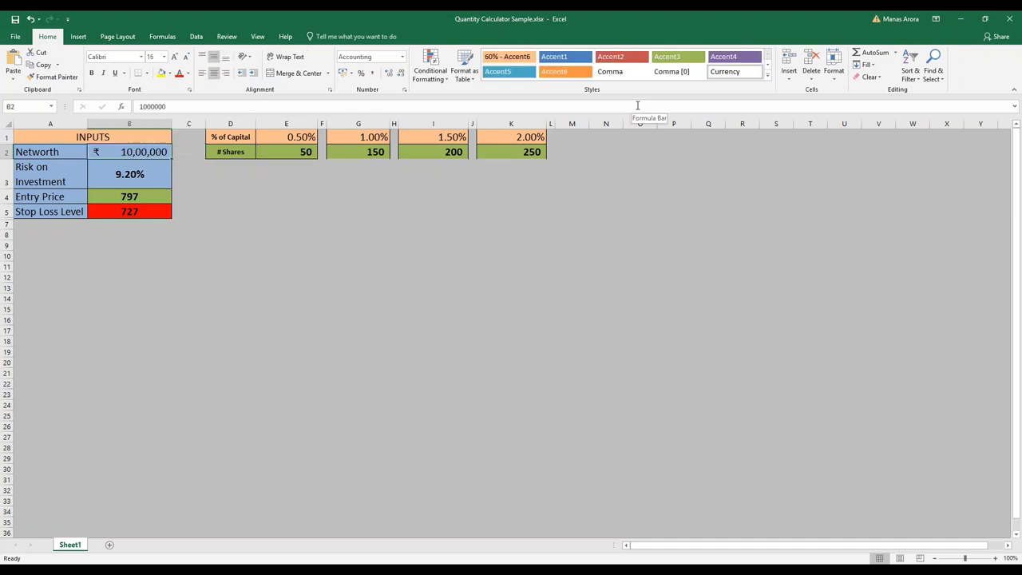
{"action": "key", "text": "Right"}
{"action": "key", "text": "Right"}
{"action": "key", "text": "Right"}
{"action": "key", "text": "Up"}
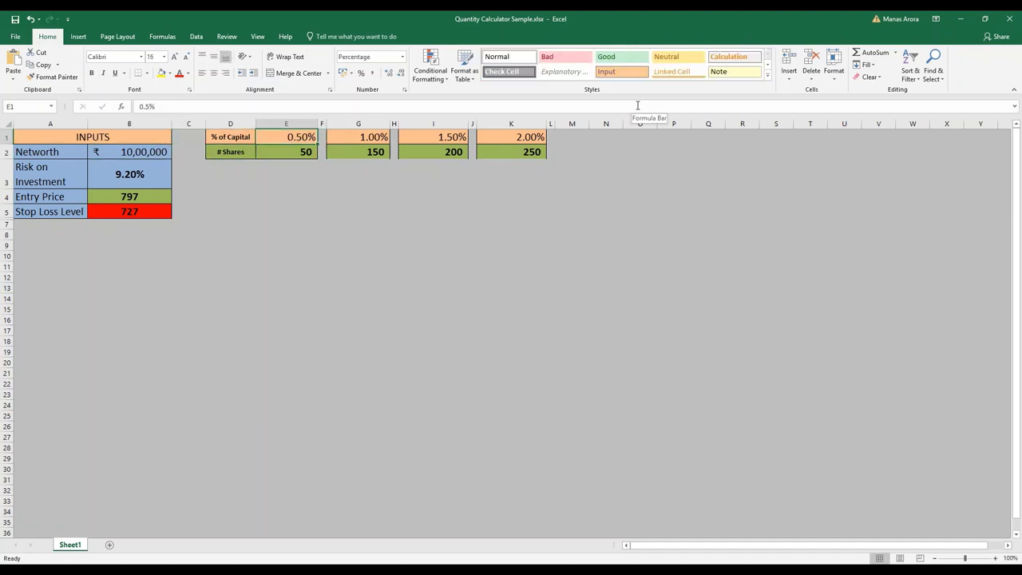
Examine the # Shares result for 0.50% of Capital and relate it to the Networth value
{"action": "key", "text": "Down"}
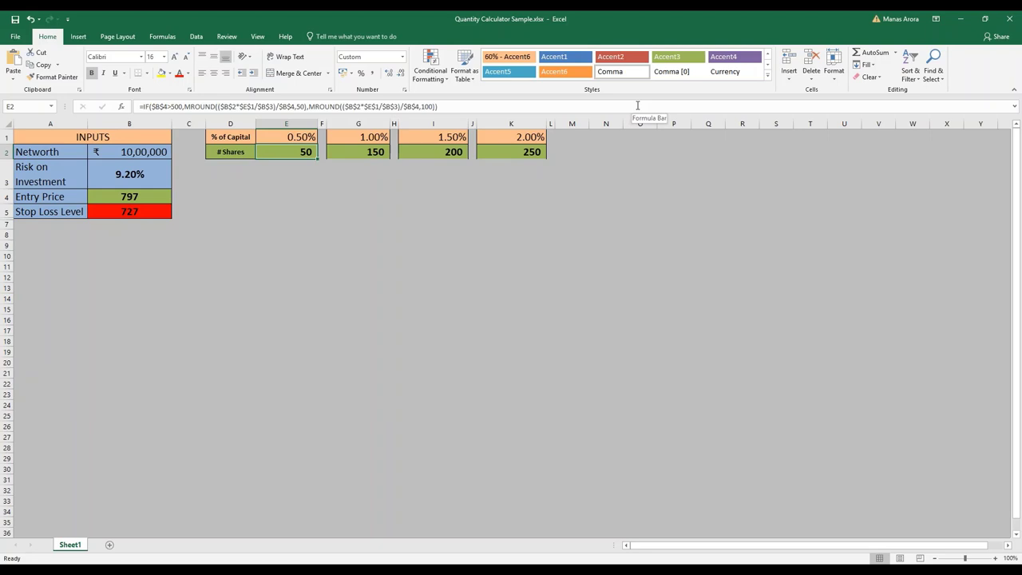
{"action": "key", "text": "Down"}
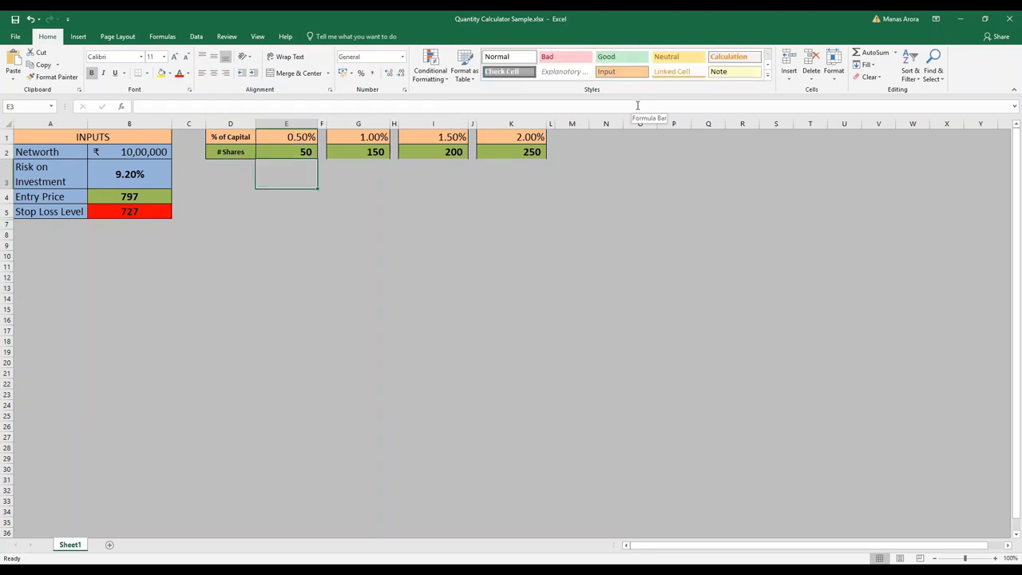
{"action": "key", "text": "Up"}
{"action": "key", "text": "Up"}
{"action": "key", "text": "Down"}
{"action": "key", "text": "Left"}
{"action": "key", "text": "Left"}
{"action": "key", "text": "Left"}
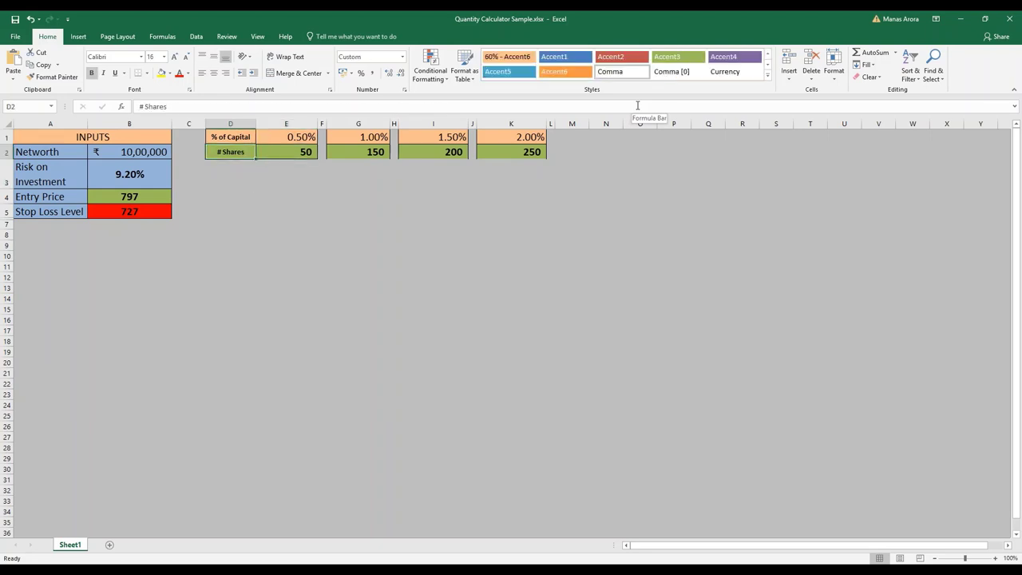
{"action": "key", "text": "Down"}
{"action": "key", "text": "Up"}
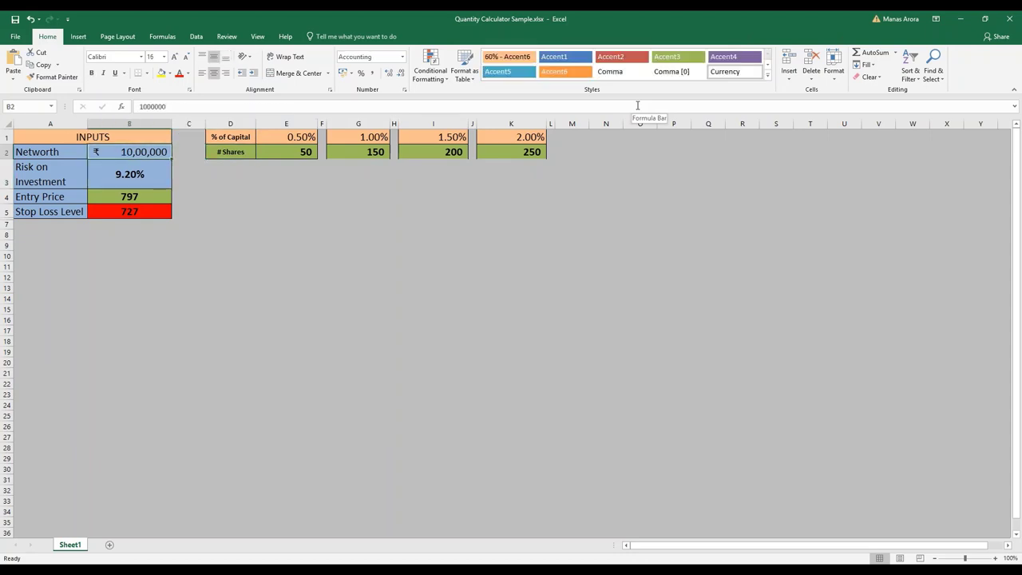
{"action": "key", "text": "Right"}
{"action": "key", "text": "Right"}
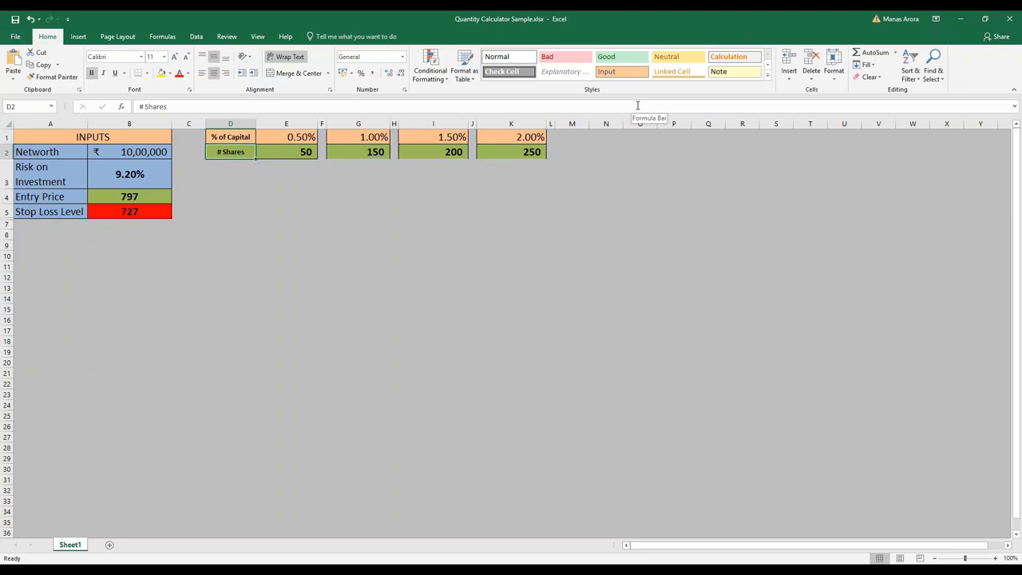
{"action": "key", "text": "Left"}
{"action": "key", "text": "Left"}
{"action": "key", "text": "Right"}
{"action": "key", "text": "Right"}
{"action": "key", "text": "Right"}
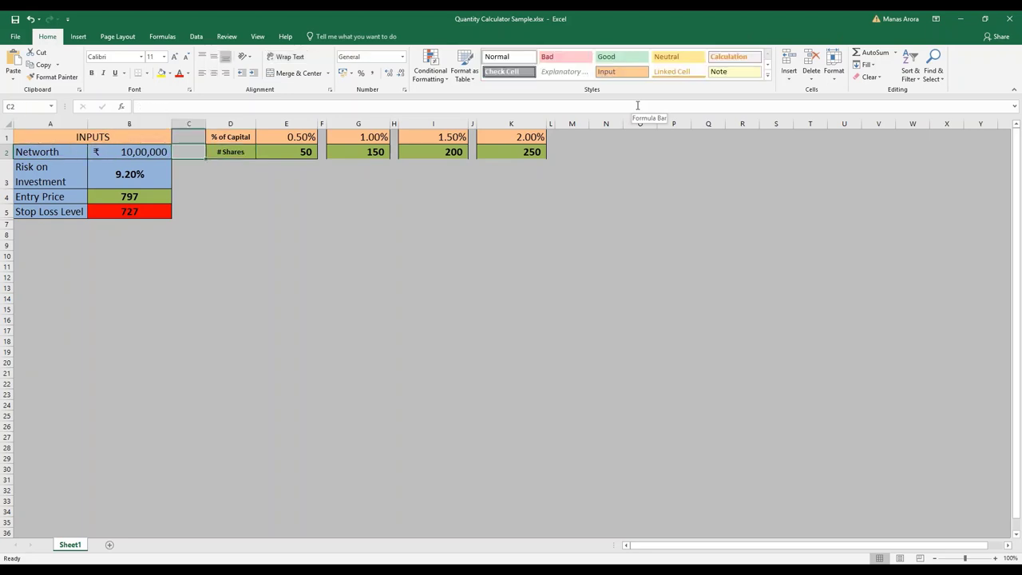
Examine the # Shares formula for the 0.50% of Capital column
{"action": "key", "text": "Up"}
{"action": "key", "text": "Down"}
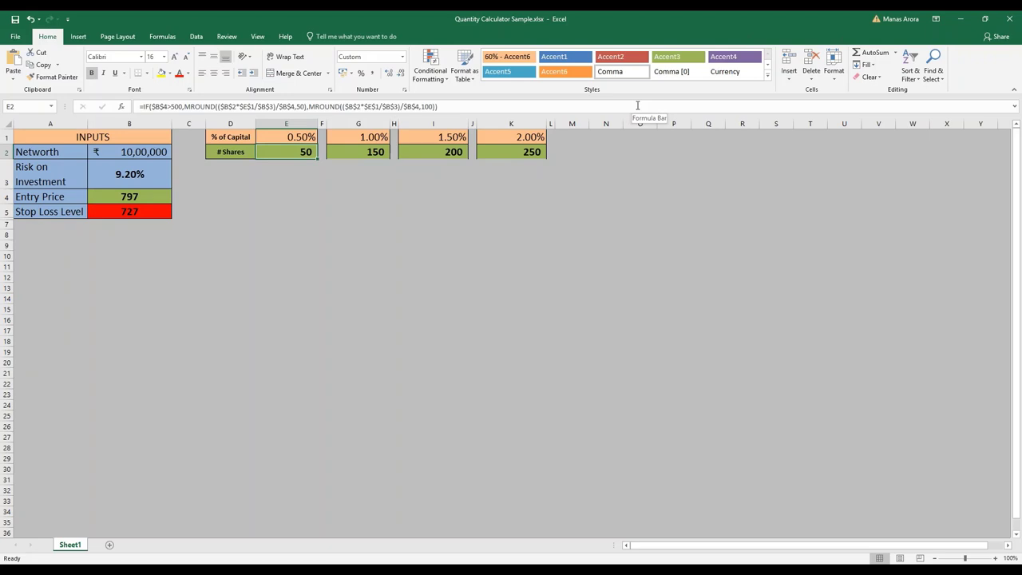
{"action": "key", "text": "Up"}
{"action": "key", "text": "Down"}
{"action": "key", "text": "Down"}
{"action": "key", "text": "Left"}
{"action": "key", "text": "Left"}
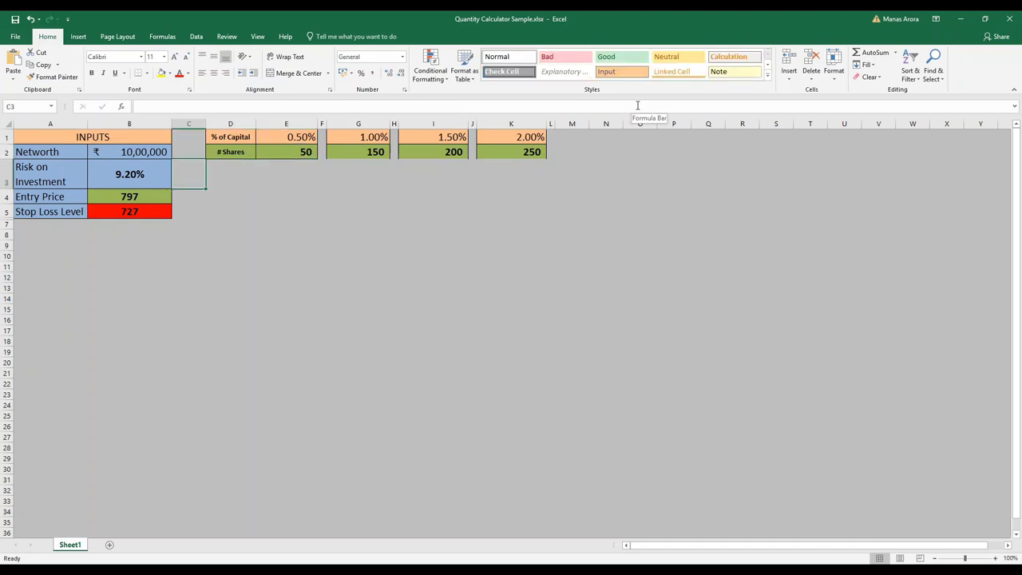
Review the Entry Price, Stop Loss Level and Networth values in the INPUTS block
{"action": "key", "text": "Left"}
{"action": "key", "text": "Down"}
{"action": "key", "text": "Right"}
{"action": "key", "text": "Up"}
{"action": "key", "text": "Left"}
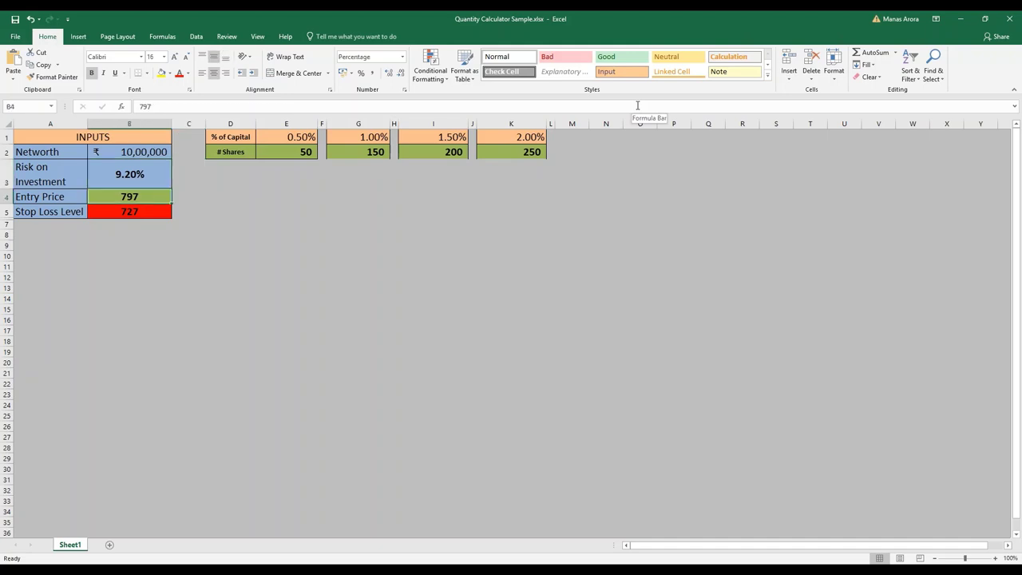
{"action": "key", "text": "Down"}
{"action": "key", "text": "Right"}
{"action": "key", "text": "Right"}
{"action": "key", "text": "Up"}
{"action": "key", "text": "Up"}
{"action": "key", "text": "Up"}
{"action": "key", "text": "Left"}
{"action": "key", "text": "Left"}
{"action": "key", "text": "Down"}
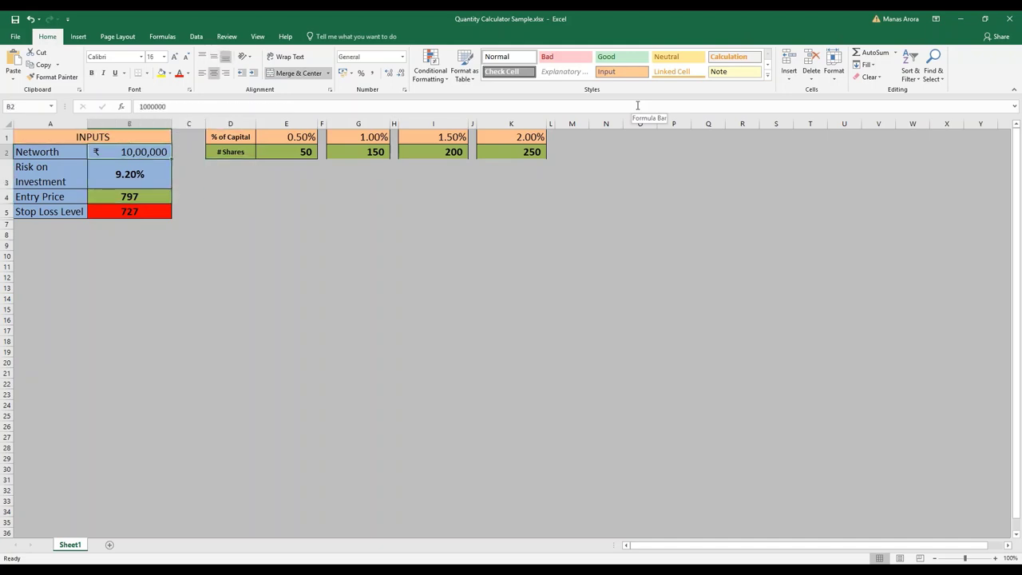
Compare the Entry Price with the Stop Loss Level beneath it
{"action": "key", "text": "Right"}
{"action": "key", "text": "Up"}
{"action": "key", "text": "Right"}
{"action": "key", "text": "Down"}
{"action": "key", "text": "Right"}
{"action": "key", "text": "Down"}
{"action": "key", "text": "Down"}
{"action": "key", "text": "Left"}
{"action": "key", "text": "Left"}
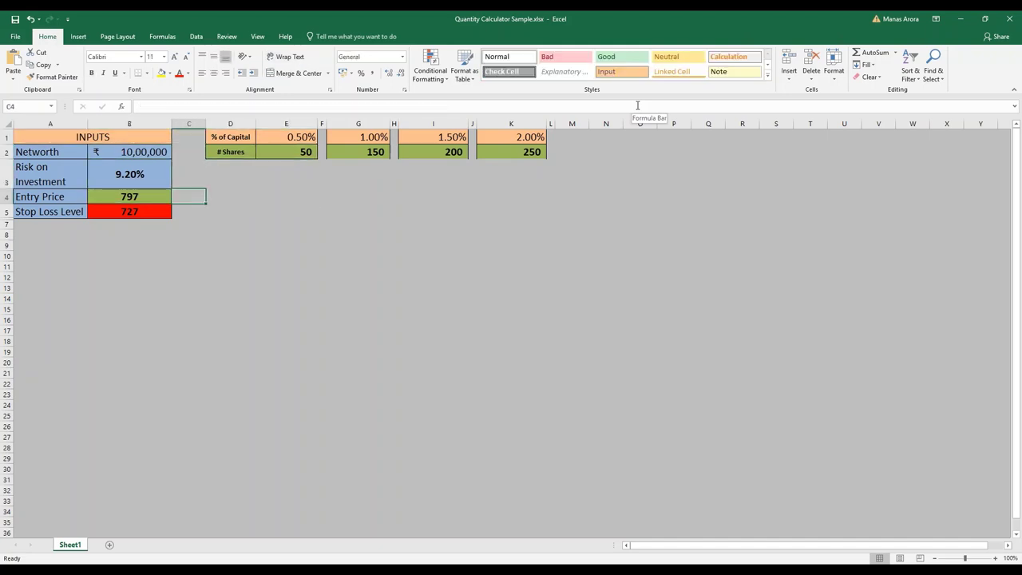
{"action": "key", "text": "Left"}
{"action": "key", "text": "Down"}
{"action": "key", "text": "Right"}
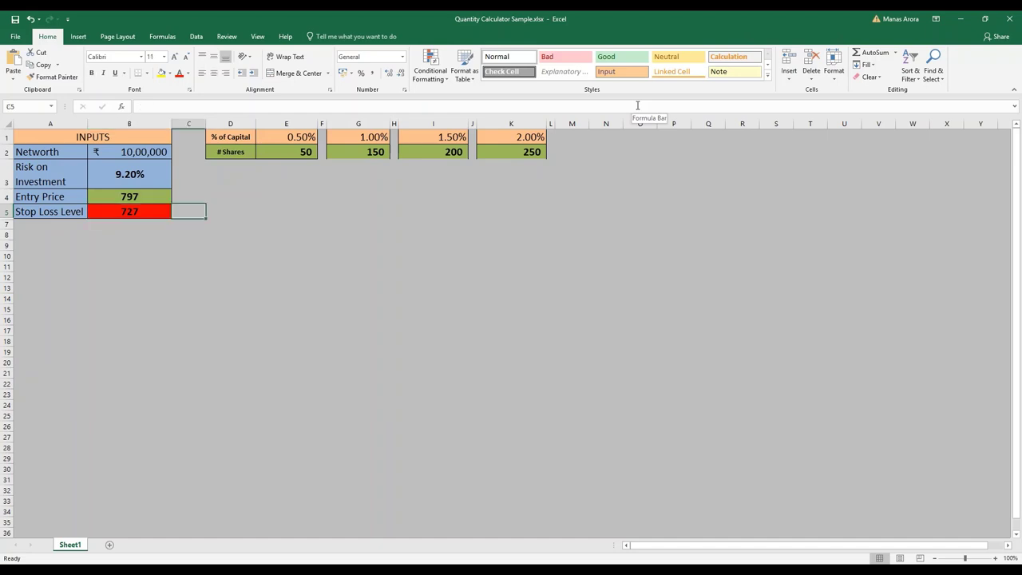
Check the # Shares result for 0.50% of Capital against the Entry Price
{"action": "key", "text": "Right"}
{"action": "key", "text": "Up"}
{"action": "key", "text": "Up"}
{"action": "key", "text": "Up"}
{"action": "key", "text": "Up"}
{"action": "key", "text": "Right"}
{"action": "key", "text": "Down"}
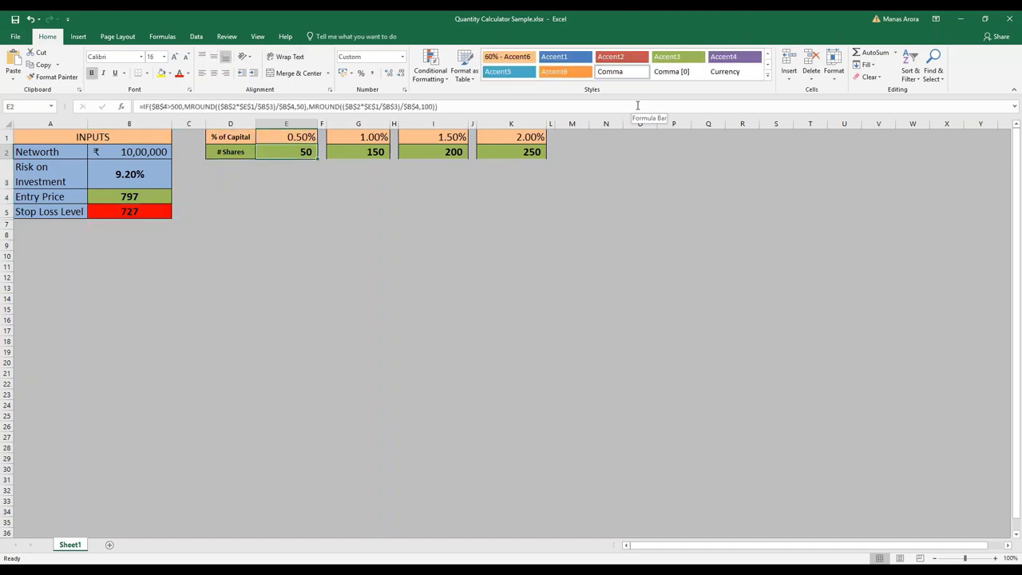
{"action": "key", "text": "Left"}
{"action": "key", "text": "Left"}
{"action": "key", "text": "Left"}
{"action": "key", "text": "Down"}
{"action": "key", "text": "Down"}
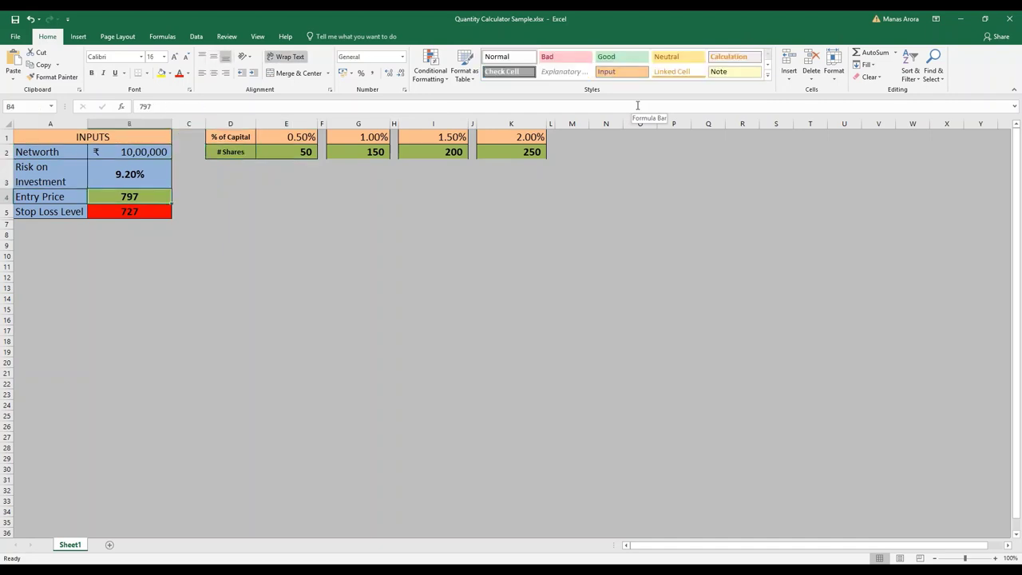
Relate the # Shares result for 0.50% of Capital to the Risk on Investment formula
{"action": "key", "text": "Up"}
{"action": "key", "text": "Up"}
{"action": "key", "text": "Right"}
{"action": "key", "text": "Right"}
{"action": "key", "text": "Right"}
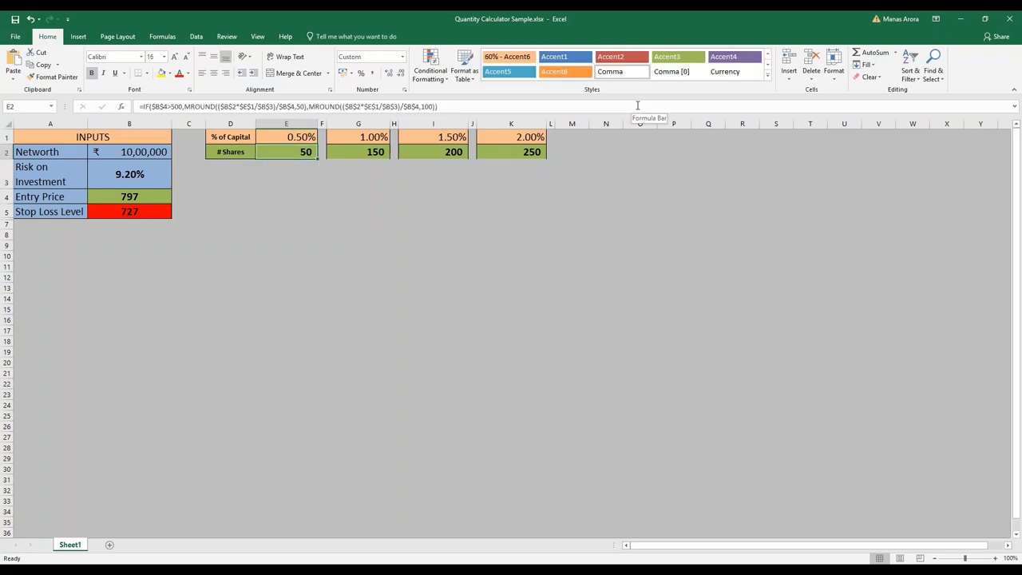
{"action": "key", "text": "Down"}
{"action": "key", "text": "Left"}
{"action": "key", "text": "Left"}
{"action": "key", "text": "Left"}
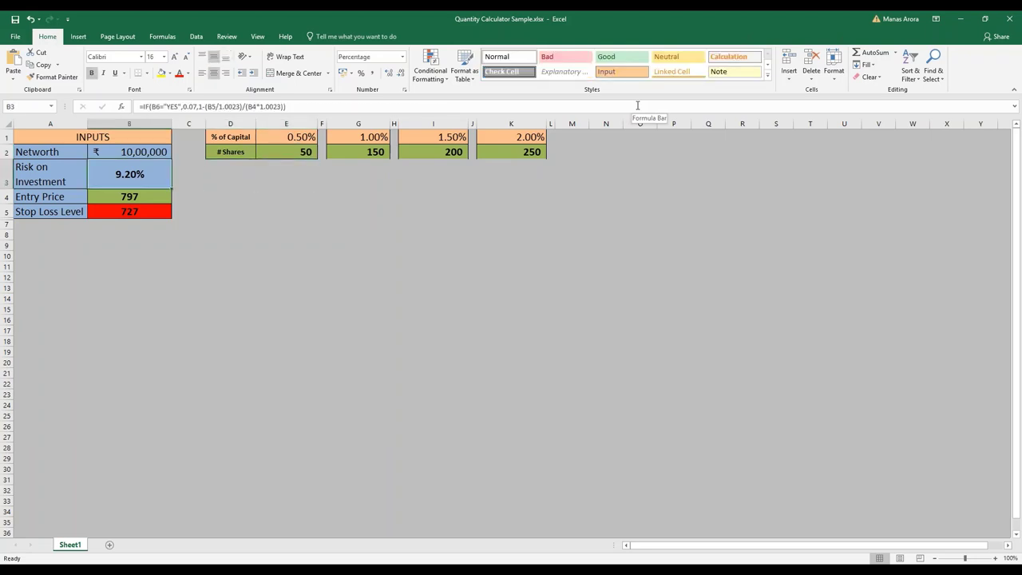
Glance at the GRAPHITE chart and return to the Entry Price row of the Quantity Calculator workbook
{"action": "key", "text": "alt+Tab"}
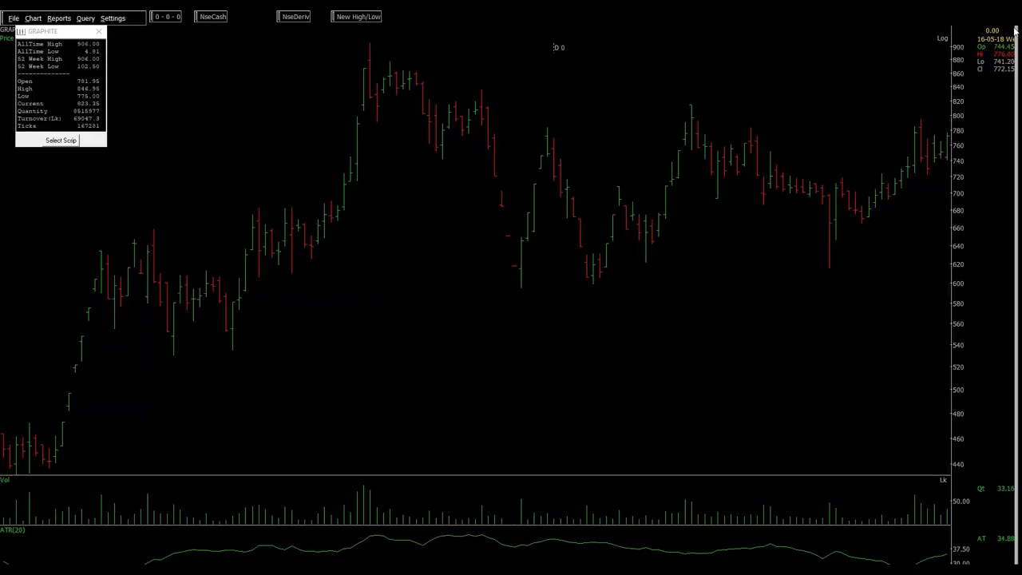
{"action": "key", "text": "alt+Tab"}
{"action": "key", "text": "Down"}
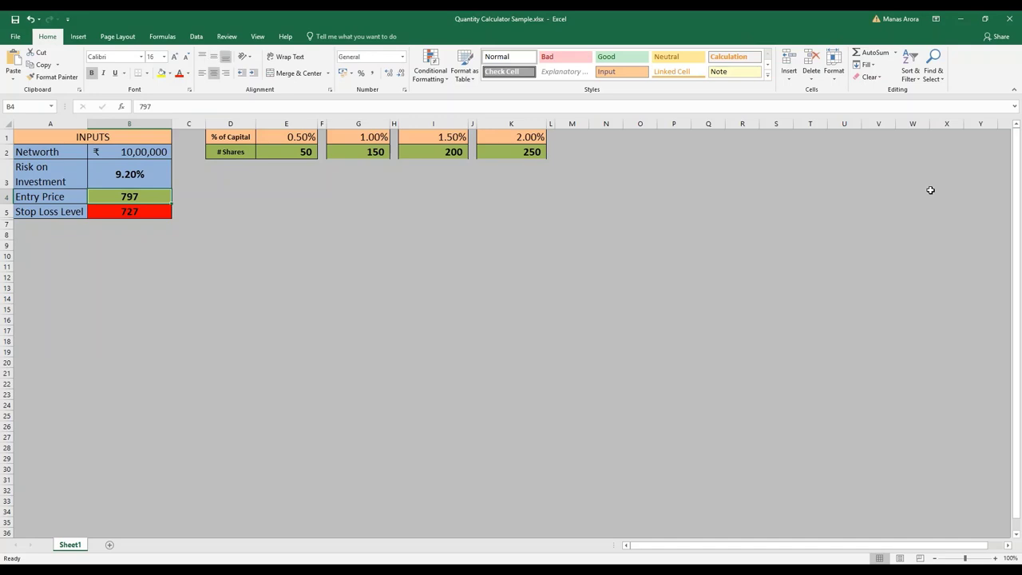
{"action": "key", "text": "Right"}
{"action": "key", "text": "Up"}
{"action": "key", "text": "Down"}
Switch from the Quantity Calculator workbook to the GRAPHITE chart in IRISPLUS
{"action": "key", "text": "alt+Tab"}
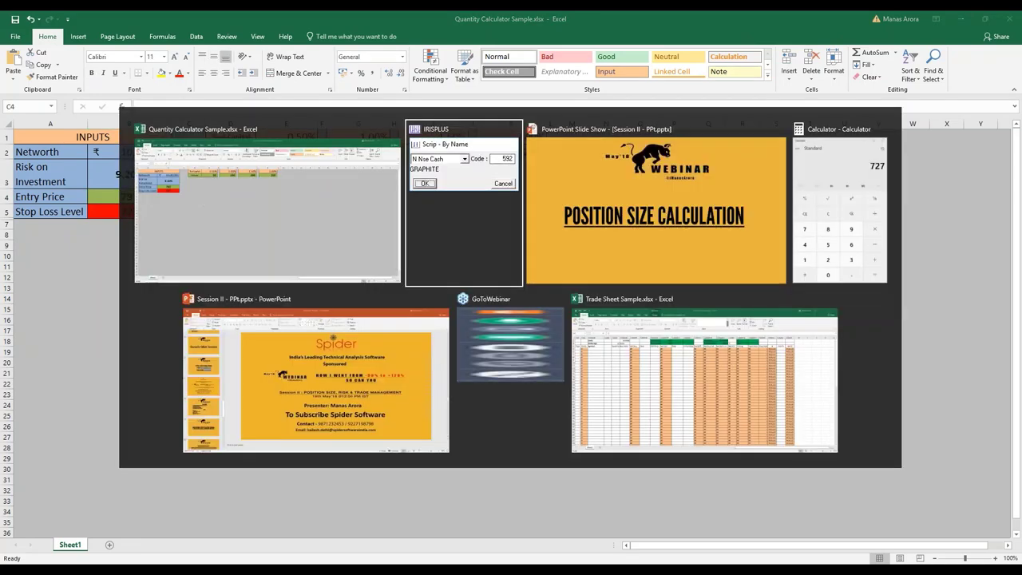
{"action": "key", "text": "alt+Tab"}
{"action": "key", "text": "alt+Tab"}
{"action": "key", "text": "alt+Tab"}
{"action": "key", "text": "alt+Tab"}
{"action": "key", "text": "alt+Tab"}
{"action": "key", "text": "alt+Tab"}
{"action": "key", "text": "alt+Tab"}
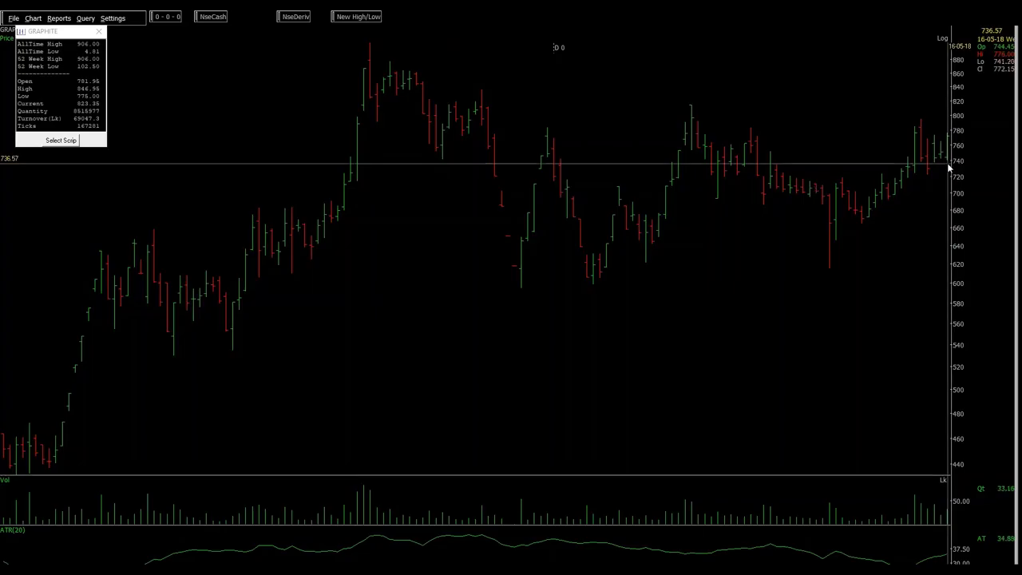
{"action": "right_click", "coordinate": [794, 246]}
{"action": "left_click", "coordinate": [899, 178]}
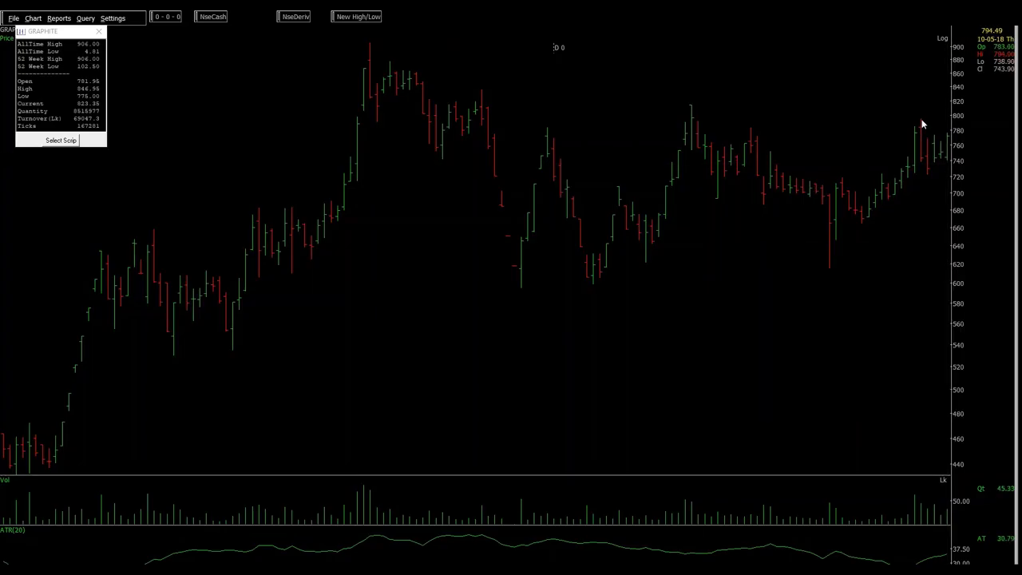
{"action": "right_click", "coordinate": [510, 217]}
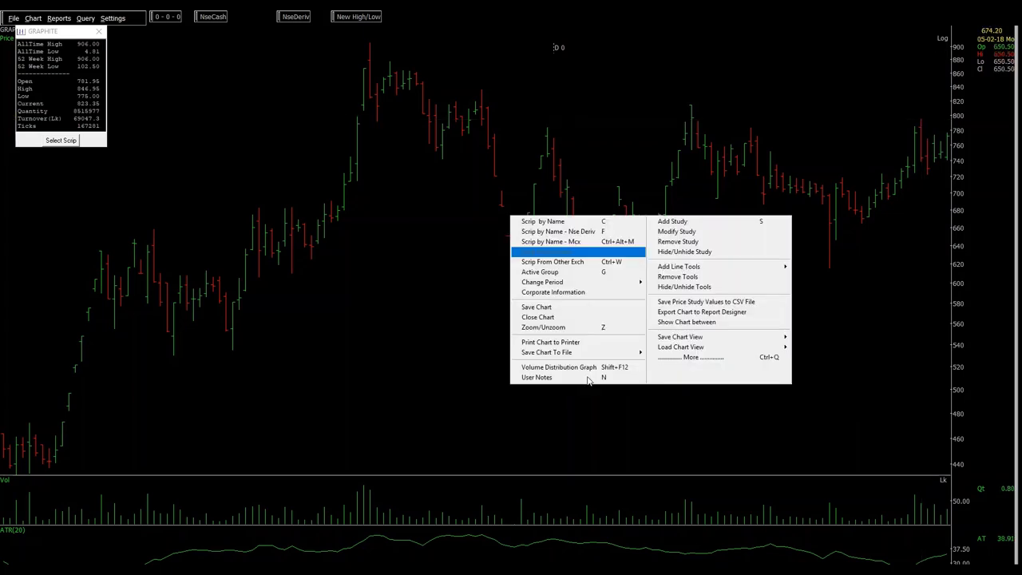
{"action": "left_click", "coordinate": [683, 246]}
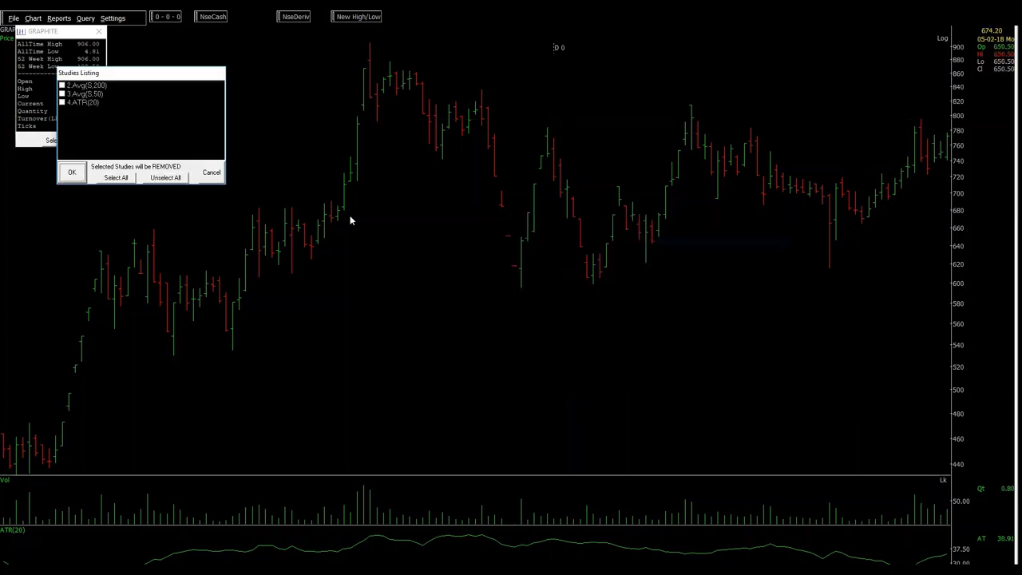
{"action": "left_click", "coordinate": [210, 172]}
{"action": "right_click", "coordinate": [388, 138]}
{"action": "left_click", "coordinate": [824, 94]}
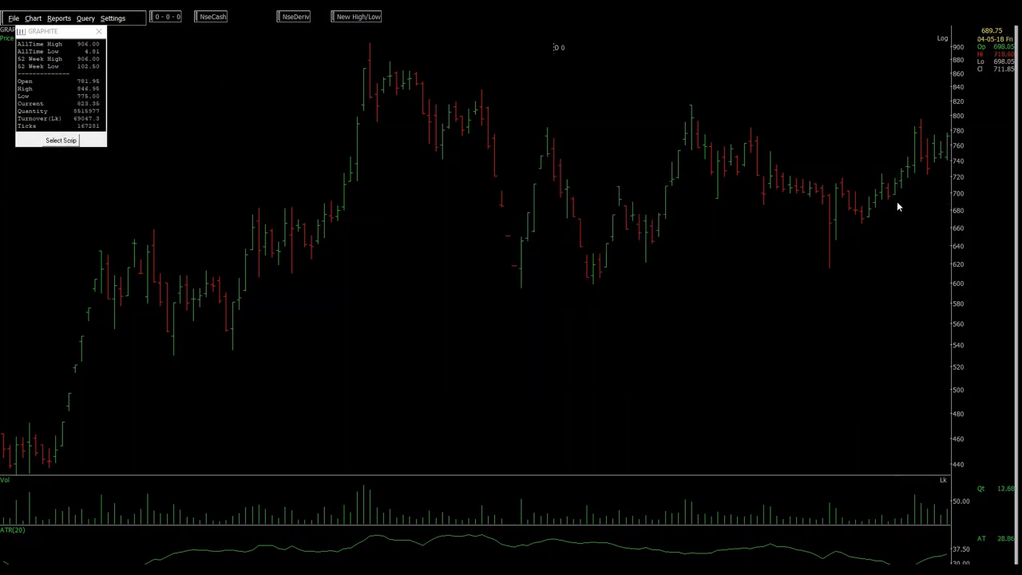
Advance the GRAPHITE chart by one daily bar beyond 16-05-18 and close the GRAPHITE quote window
{"action": "left_click", "coordinate": [928, 123]}
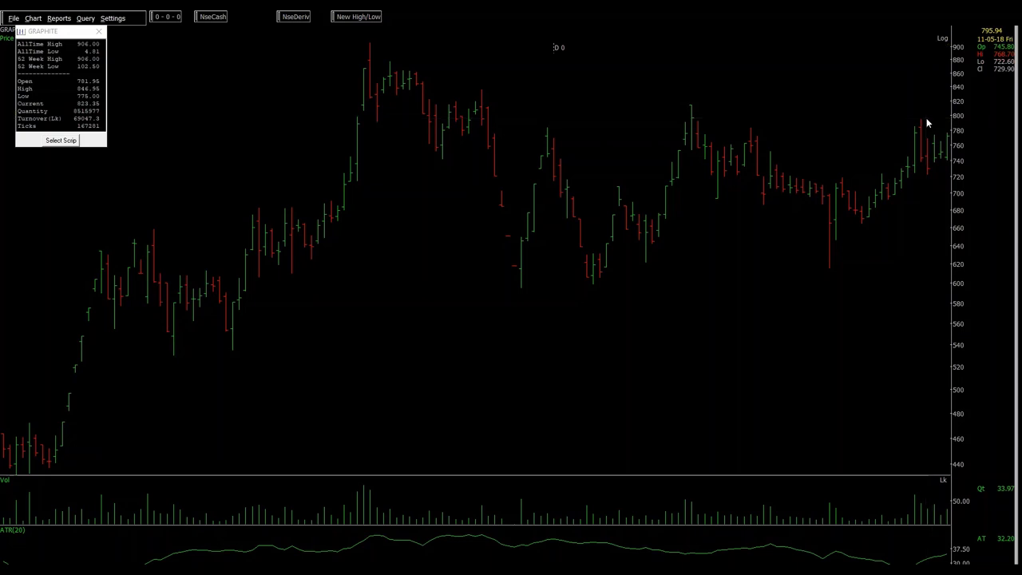
{"action": "left_click", "coordinate": [927, 123]}
{"action": "left_click", "coordinate": [928, 123]}
{"action": "key", "text": "Right"}
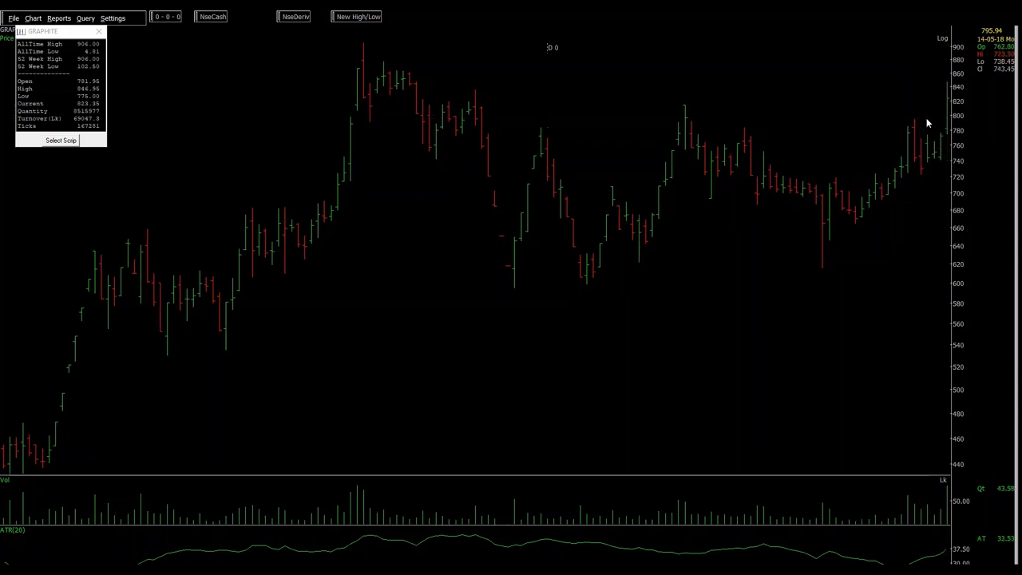
{"action": "left_click", "coordinate": [927, 122]}
{"action": "left_click", "coordinate": [928, 123]}
{"action": "left_click", "coordinate": [968, 127]}
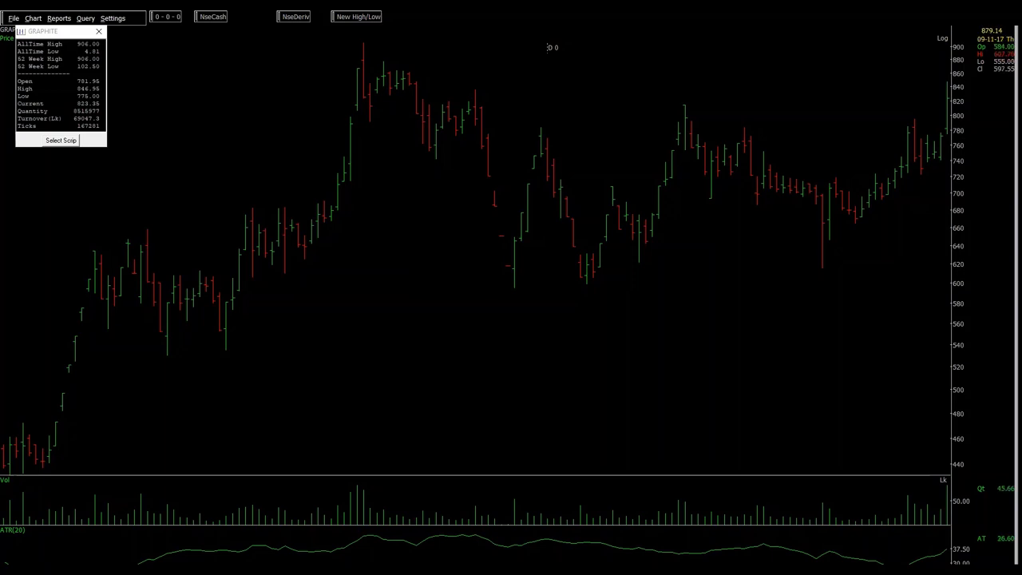
{"action": "left_click", "coordinate": [99, 31]}
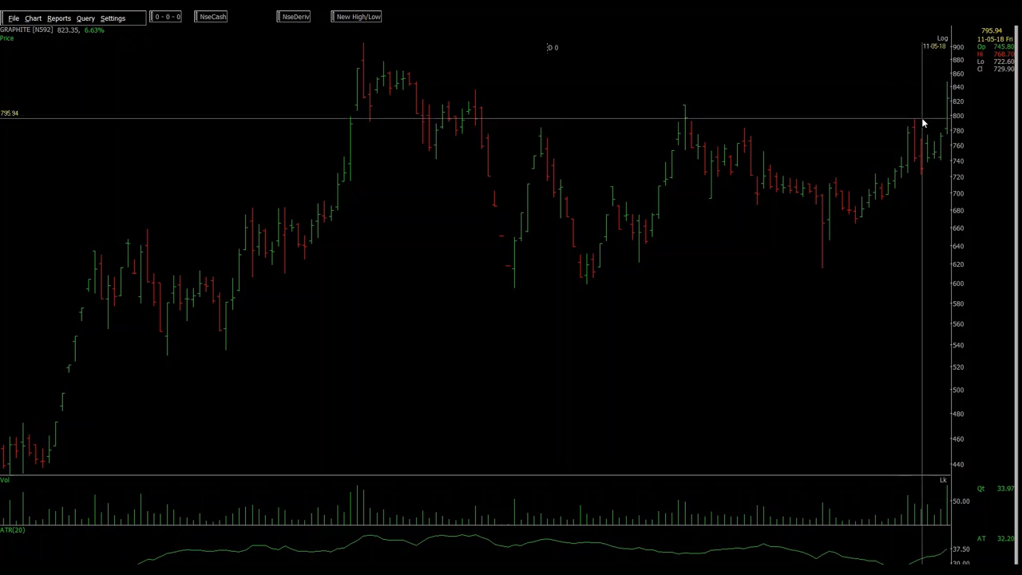
Switch to the Session II PowerPoint slide show at the Position Size Calculation slide
{"action": "key", "text": "alt+Tab"}
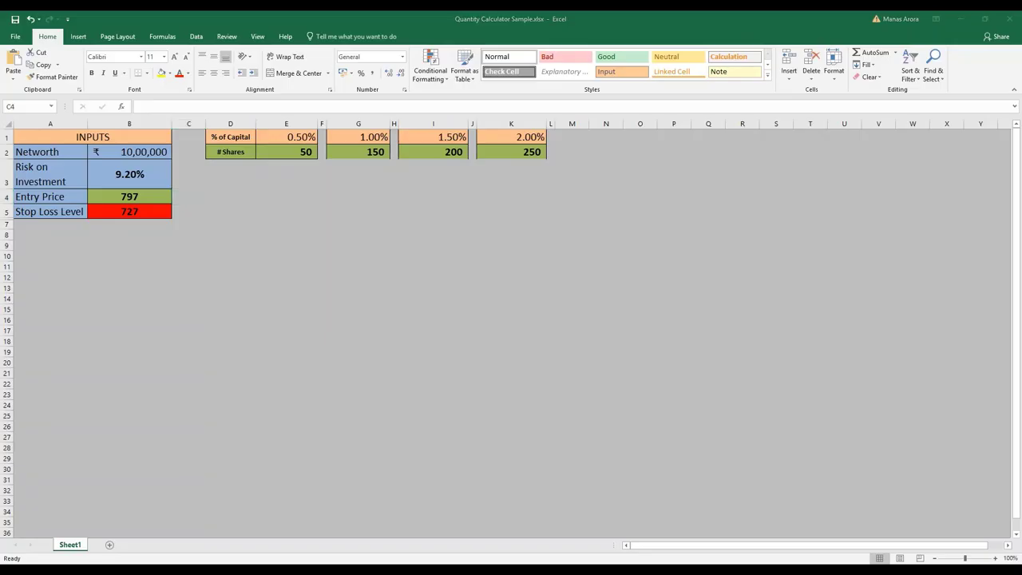
{"action": "key", "text": "alt+Tab"}
{"action": "key", "text": "alt+Tab"}
{"action": "key", "text": "alt+Tab"}
{"action": "key", "text": "alt+Tab"}
{"action": "key", "text": "alt+Tab"}
{"action": "key", "text": "alt+Tab"}
{"action": "key", "text": "alt+Tab"}
{"action": "key", "text": "alt+Tab"}
{"action": "key", "text": "alt+Tab"}
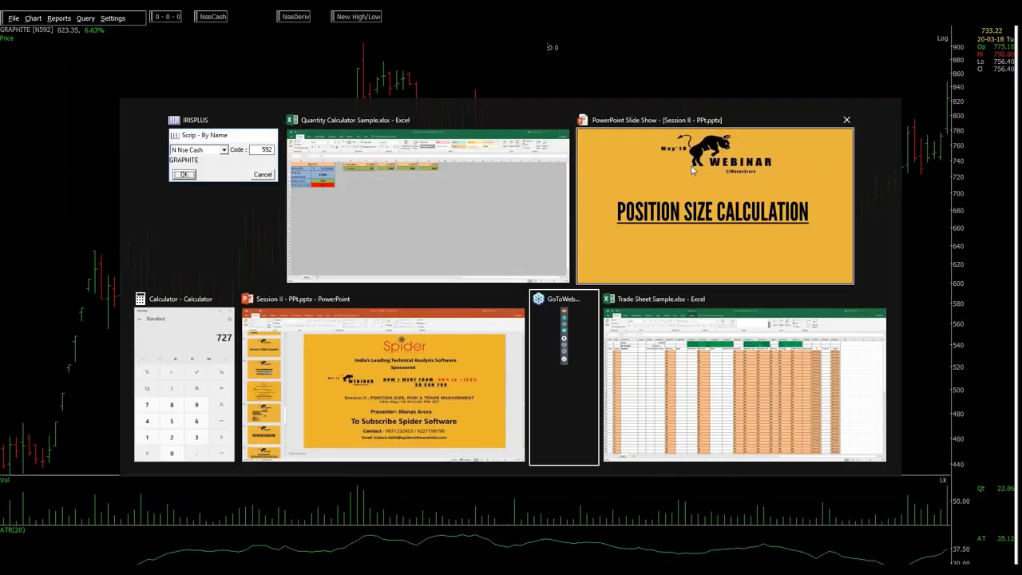
Look through the slides from the acceptable float criterion to the #RCF tweet and return to the GRAPHITE chart
{"action": "key", "text": "Right"}
{"action": "key", "text": "Right"}
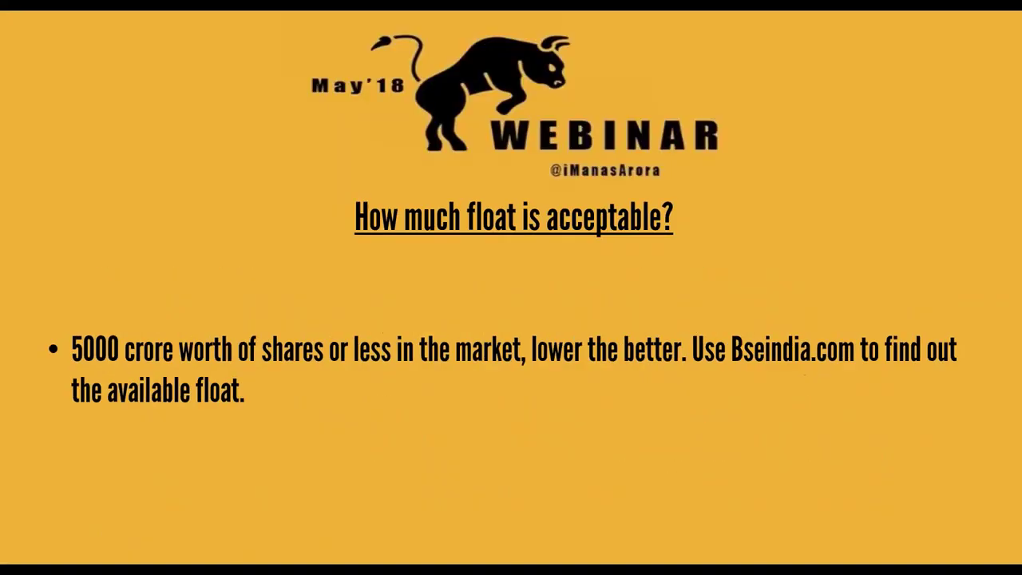
{"action": "key", "text": "Right"}
{"action": "key", "text": "Left"}
{"action": "key", "text": "Left"}
{"action": "key", "text": "Right"}
{"action": "key", "text": "Right"}
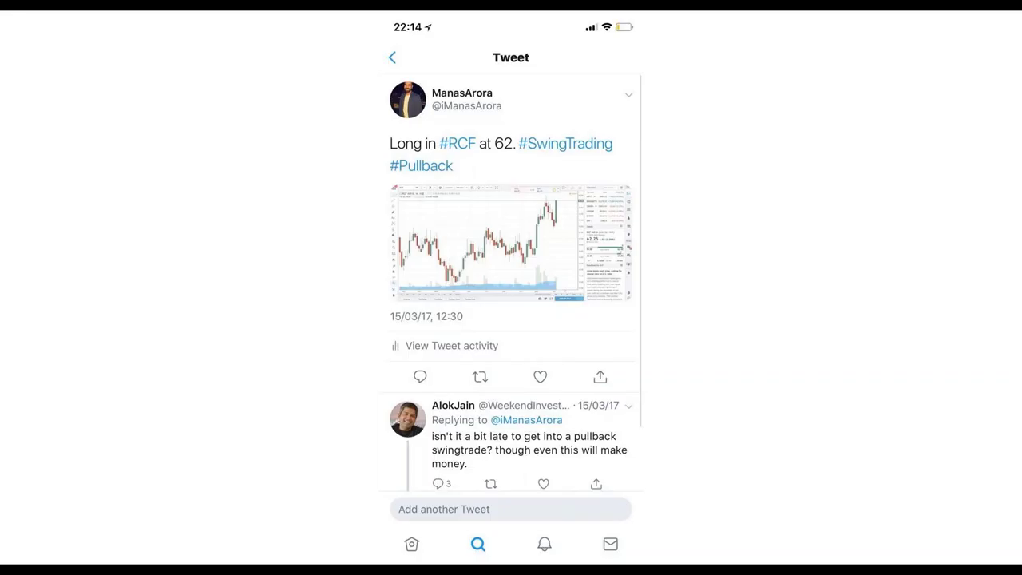
{"action": "key", "text": "alt+Tab"}
{"action": "key", "text": "Escape"}
{"action": "key", "text": "alt+Tab"}
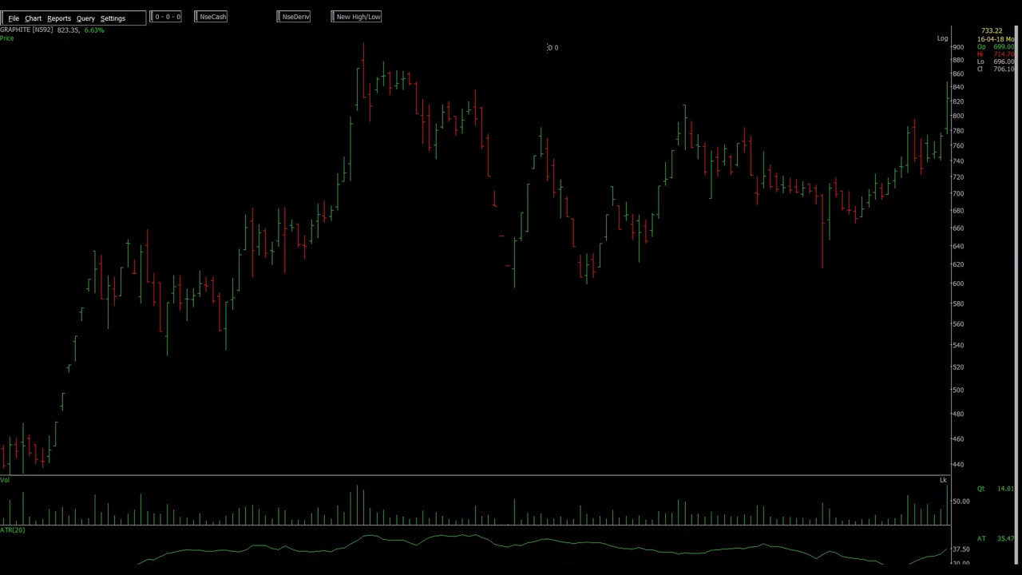
Load the SORILINFRA_T chart from Nse Cash by searching for the scrip code SORI
{"action": "type", "text": "SOR"}
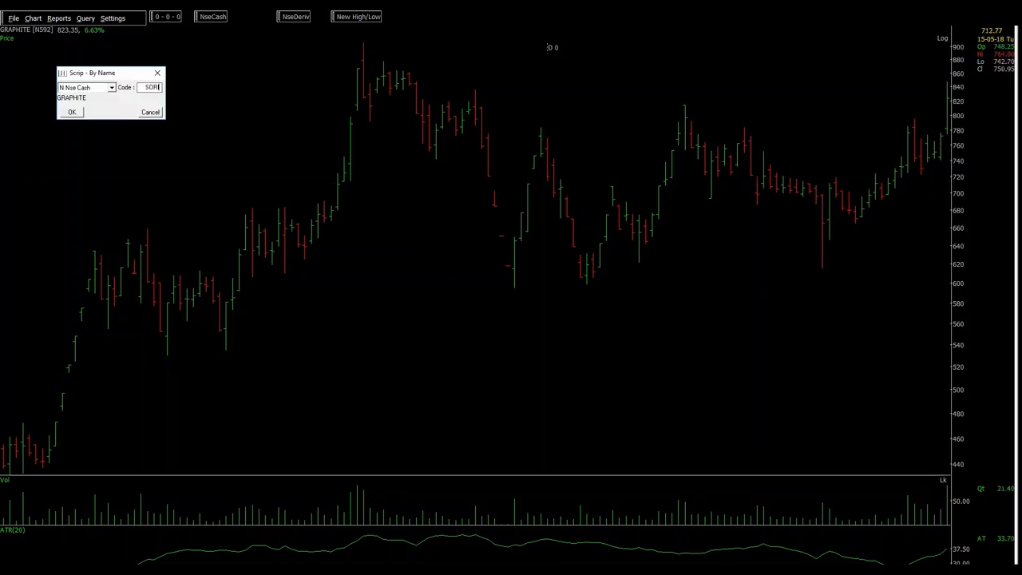
{"action": "key", "text": "Return"}
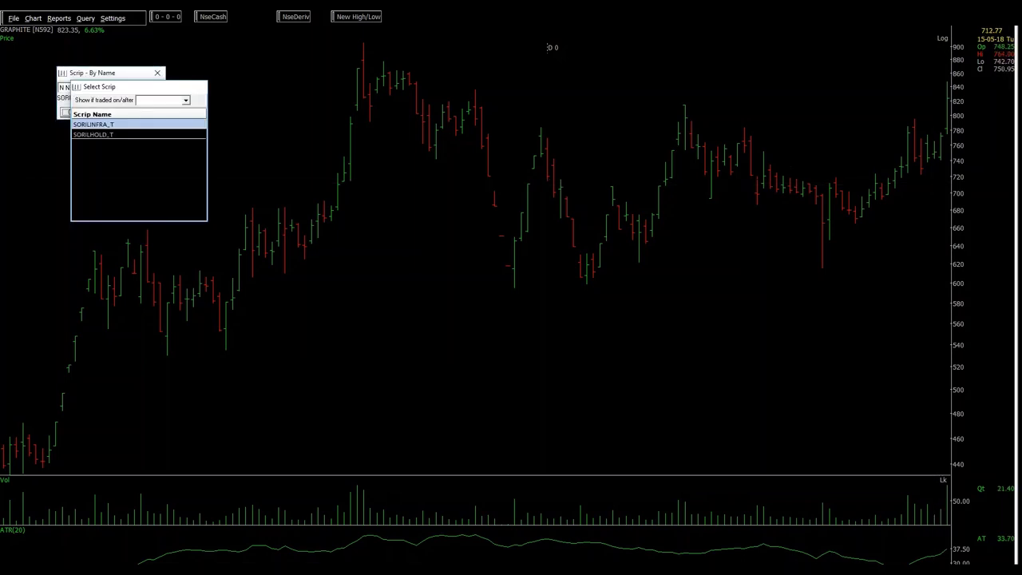
{"action": "key", "text": "Return"}
{"action": "key", "text": "Return"}
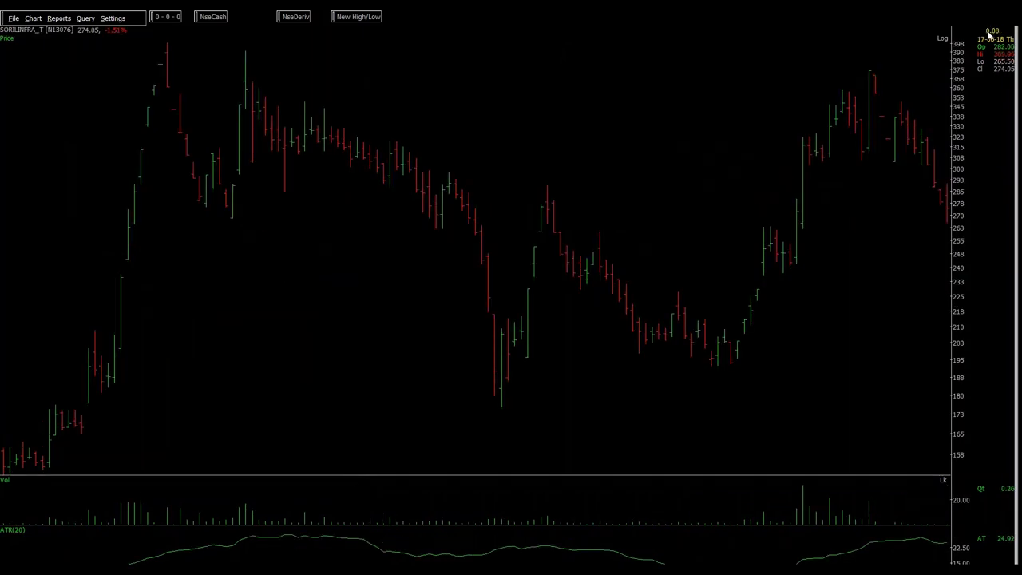
Open the date-range setting for the SORILINFRA_T chart and set the second date to 17 June 2016
{"action": "right_click", "coordinate": [958, 186]}
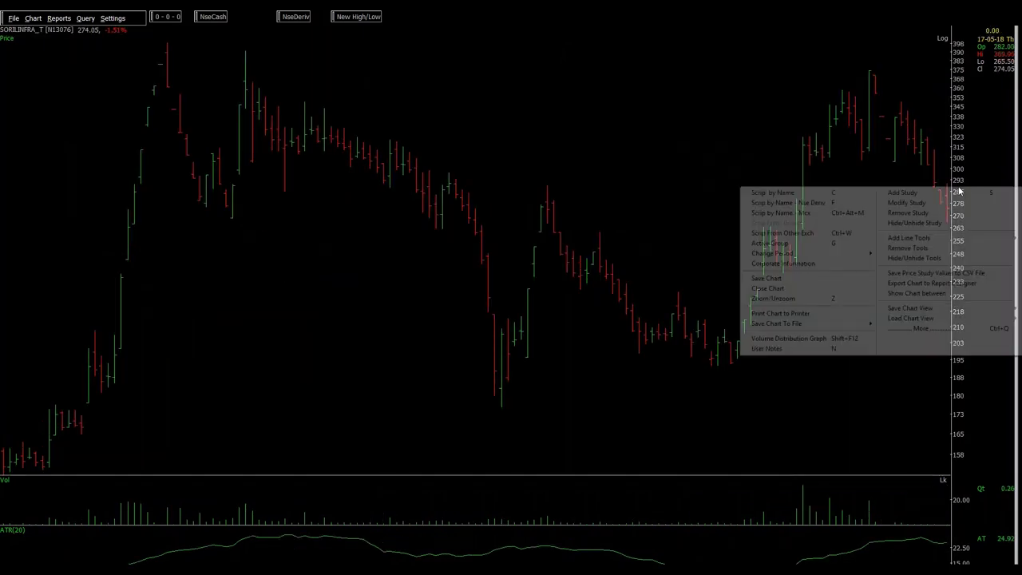
{"action": "left_click", "coordinate": [896, 121]}
{"action": "right_click", "coordinate": [835, 123]}
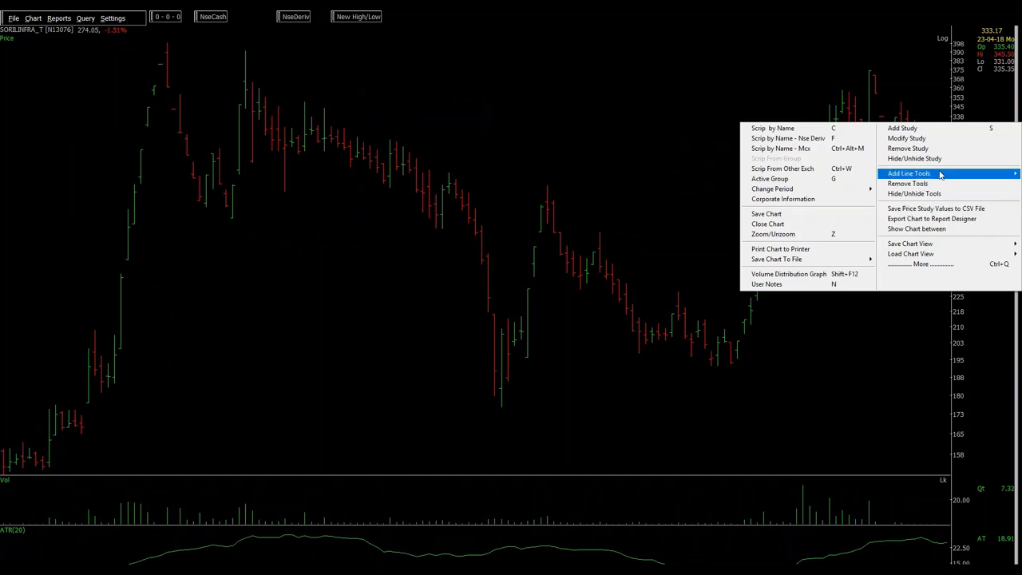
{"action": "left_click", "coordinate": [915, 228]}
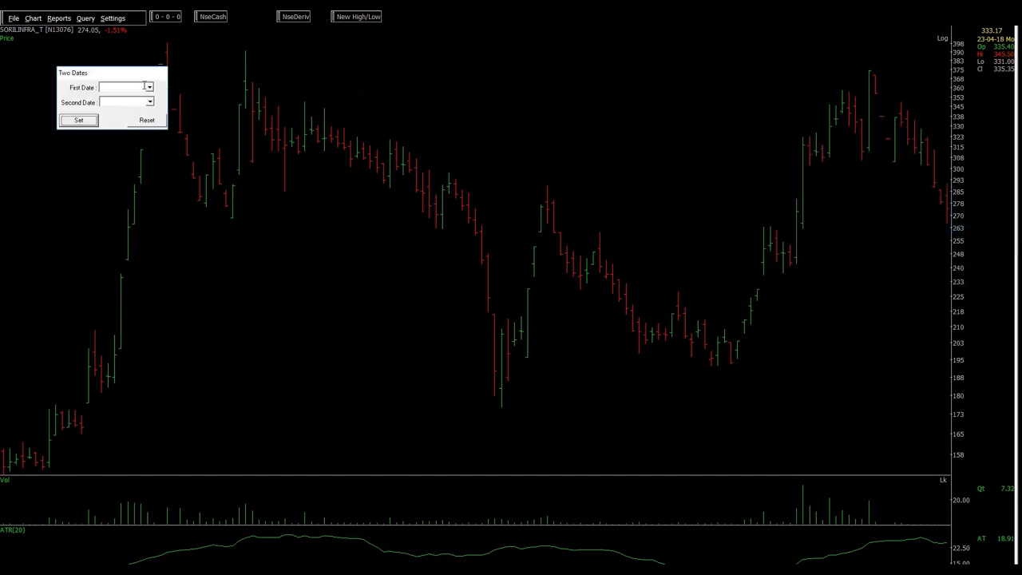
{"action": "left_click", "coordinate": [149, 103]}
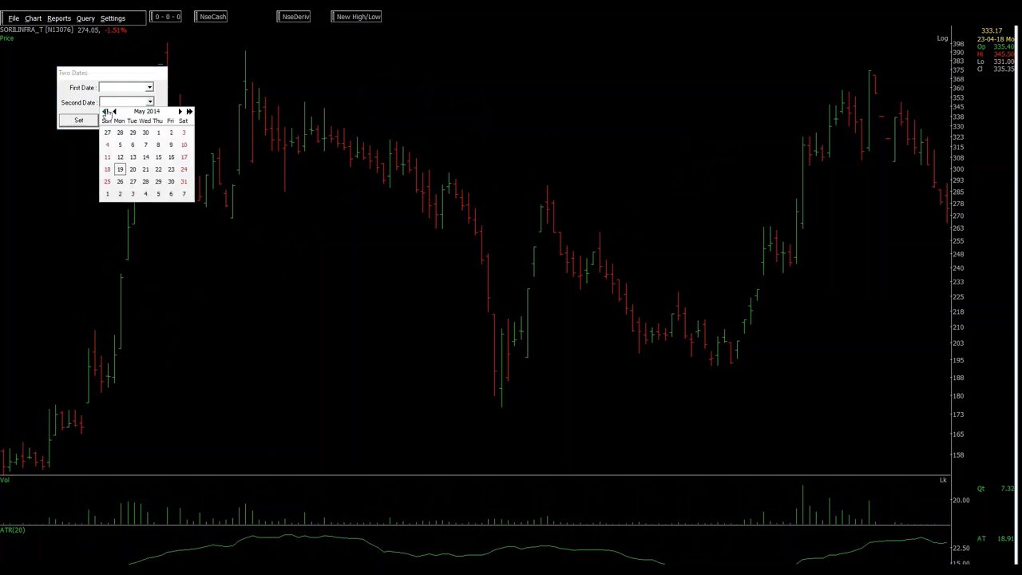
{"action": "left_click", "coordinate": [189, 111]}
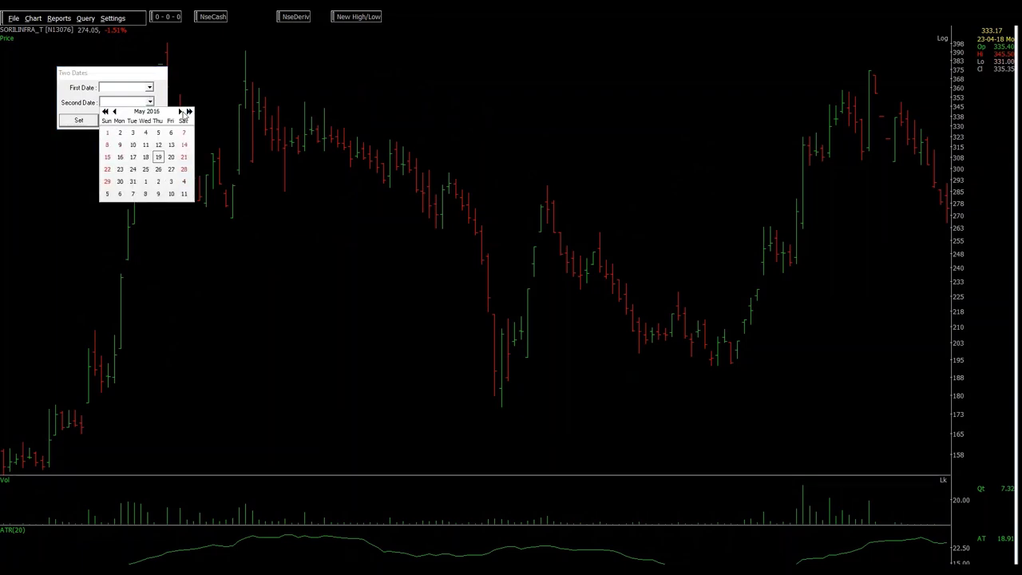
{"action": "left_click", "coordinate": [181, 113]}
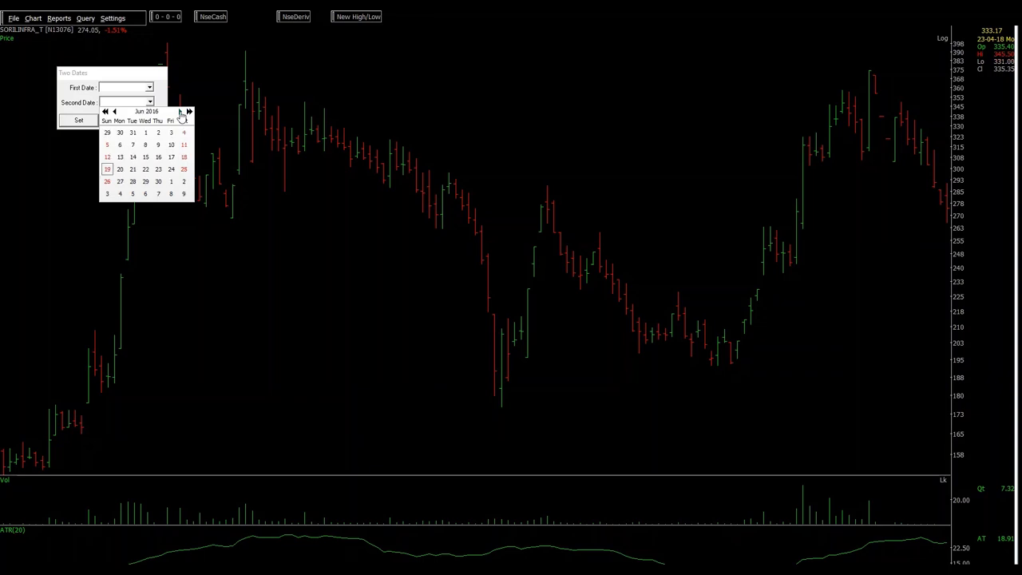
{"action": "left_click", "coordinate": [171, 158]}
Set the first date to 1 January 2015 and apply the date range to the chart
{"action": "left_click", "coordinate": [149, 87]}
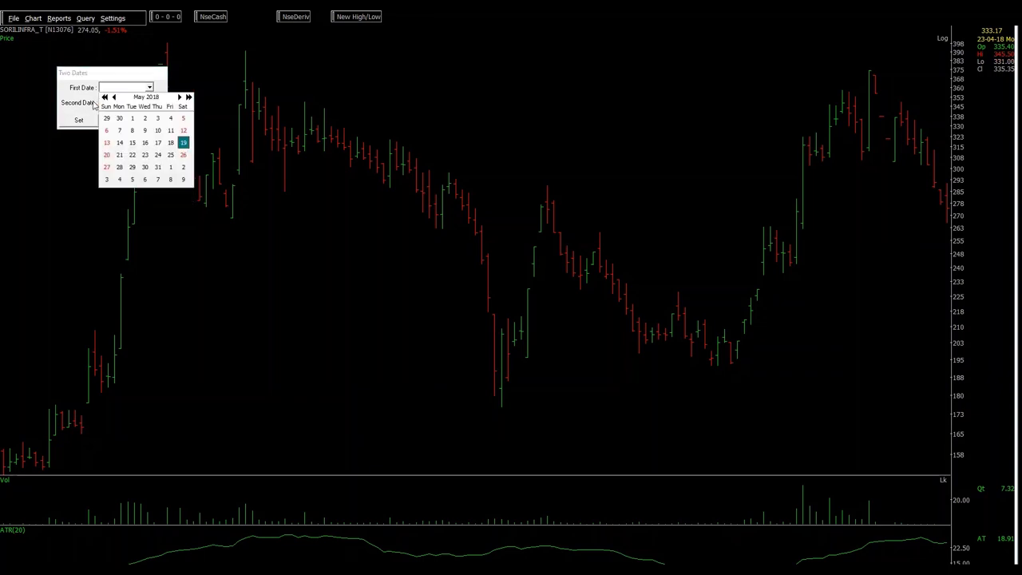
{"action": "left_click", "coordinate": [105, 96]}
{"action": "left_click", "coordinate": [114, 97]}
{"action": "left_click", "coordinate": [114, 97]}
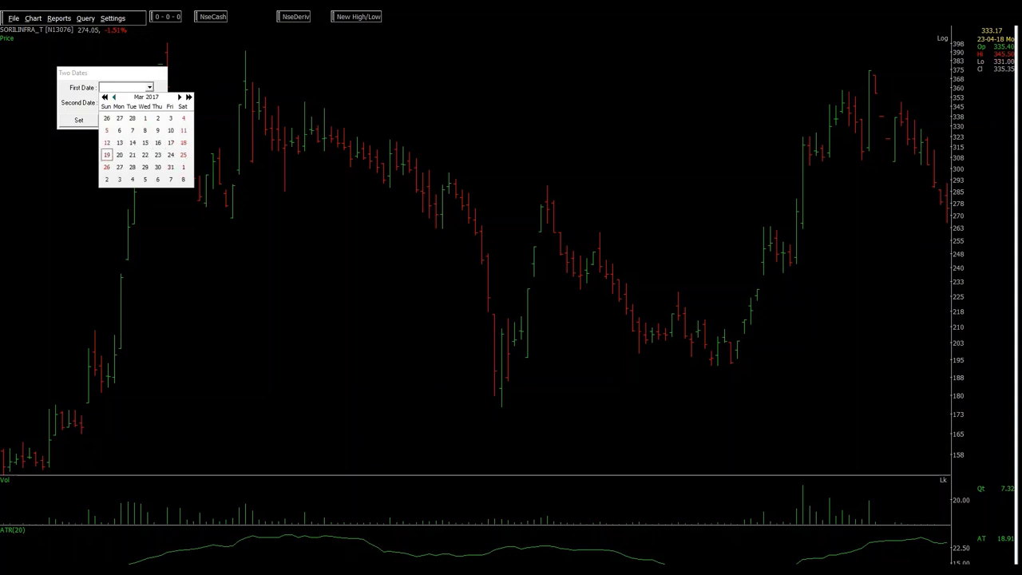
{"action": "left_click", "coordinate": [114, 96]}
{"action": "left_click", "coordinate": [114, 97]}
{"action": "left_click", "coordinate": [104, 97]}
{"action": "left_click", "coordinate": [103, 96]}
{"action": "left_click", "coordinate": [189, 96]}
{"action": "left_click", "coordinate": [189, 97]}
{"action": "left_click", "coordinate": [158, 118]}
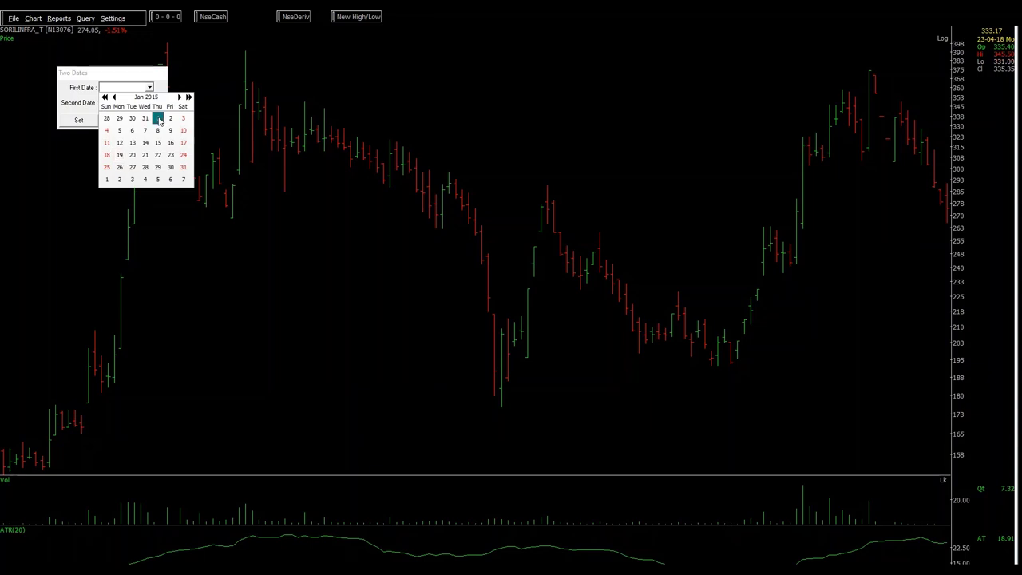
{"action": "left_click", "coordinate": [85, 121]}
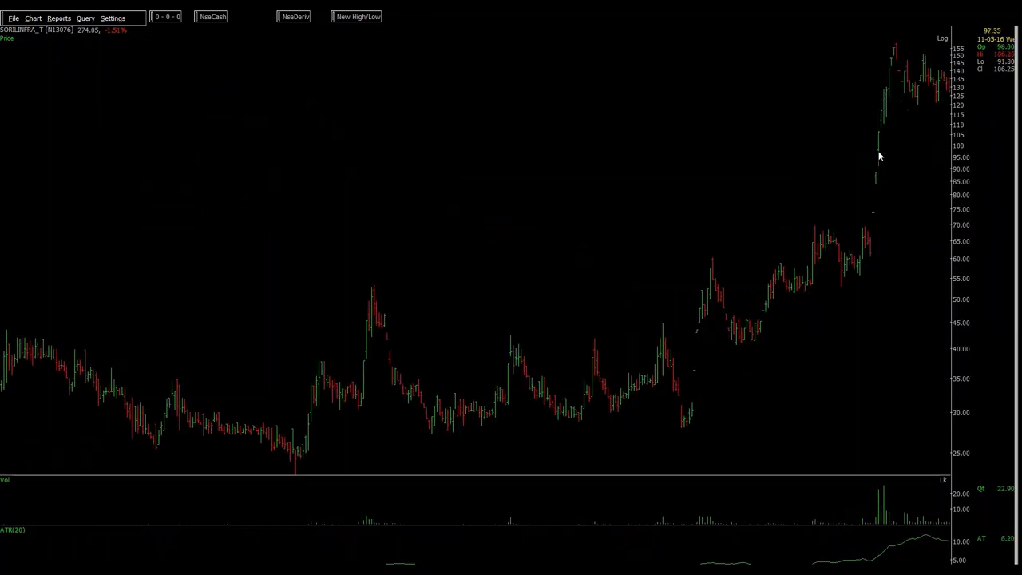
View the date-limited SORILINFRA_T chart in weekly bars and return to daily bars
{"action": "scroll", "coordinate": [878, 156], "scroll_direction": "down", "scroll_amount": 2}
{"action": "scroll", "coordinate": [878, 156], "scroll_direction": "down", "scroll_amount": 2}
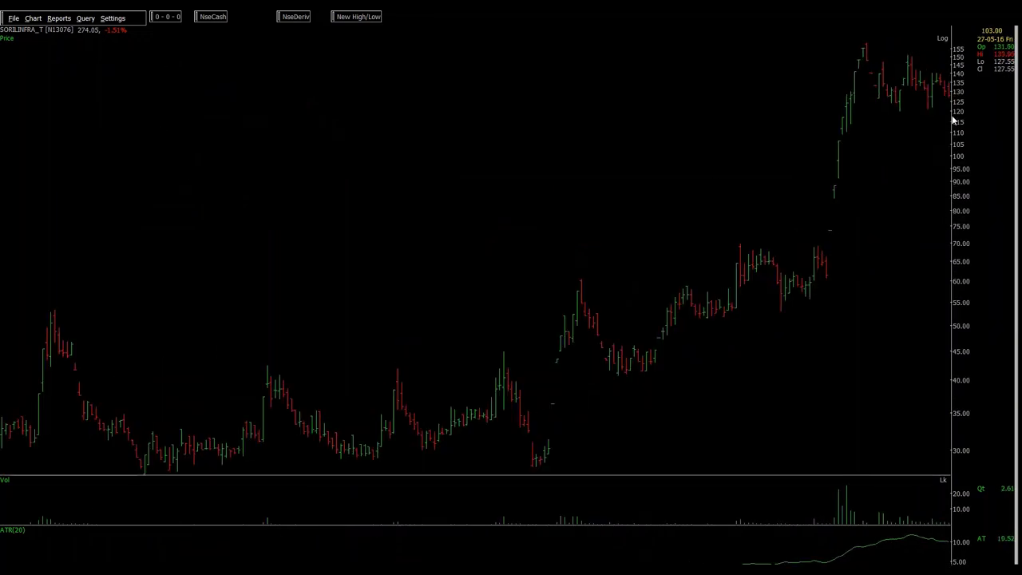
{"action": "scroll", "coordinate": [953, 119], "scroll_direction": "up", "scroll_amount": 4}
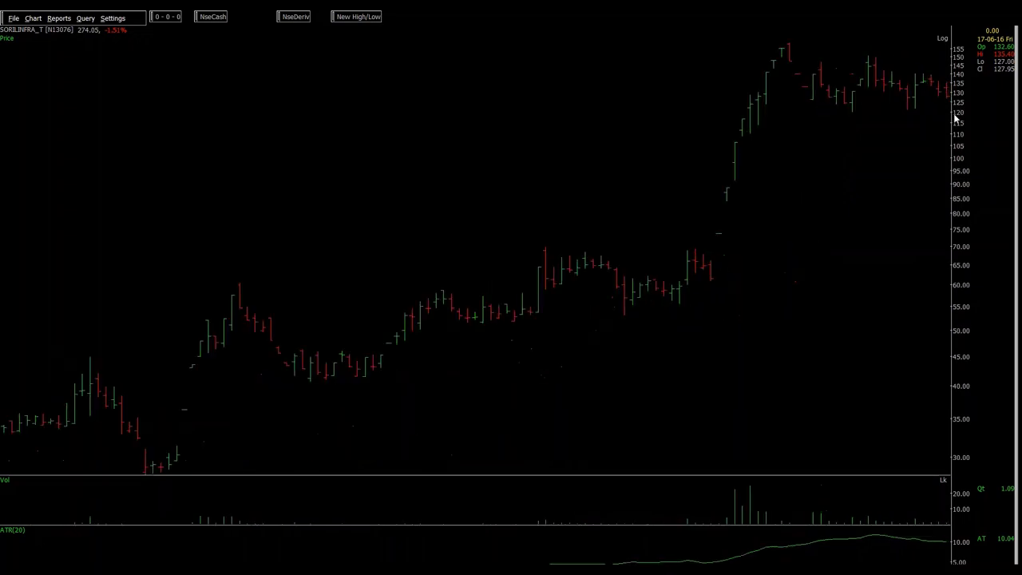
{"action": "scroll", "coordinate": [955, 117], "scroll_direction": "down", "scroll_amount": 3}
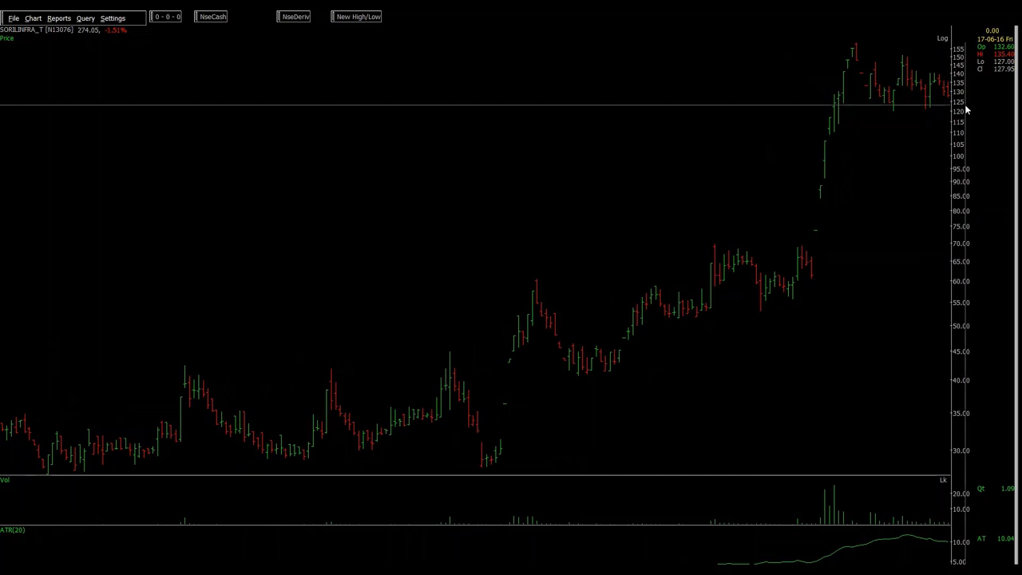
{"action": "key", "text": "w"}
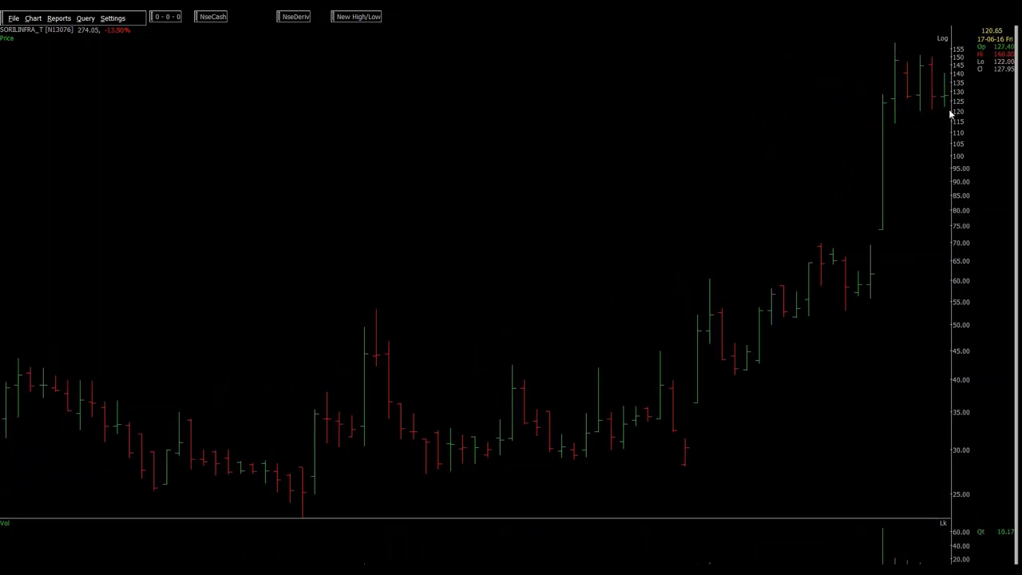
{"action": "key", "text": "d"}
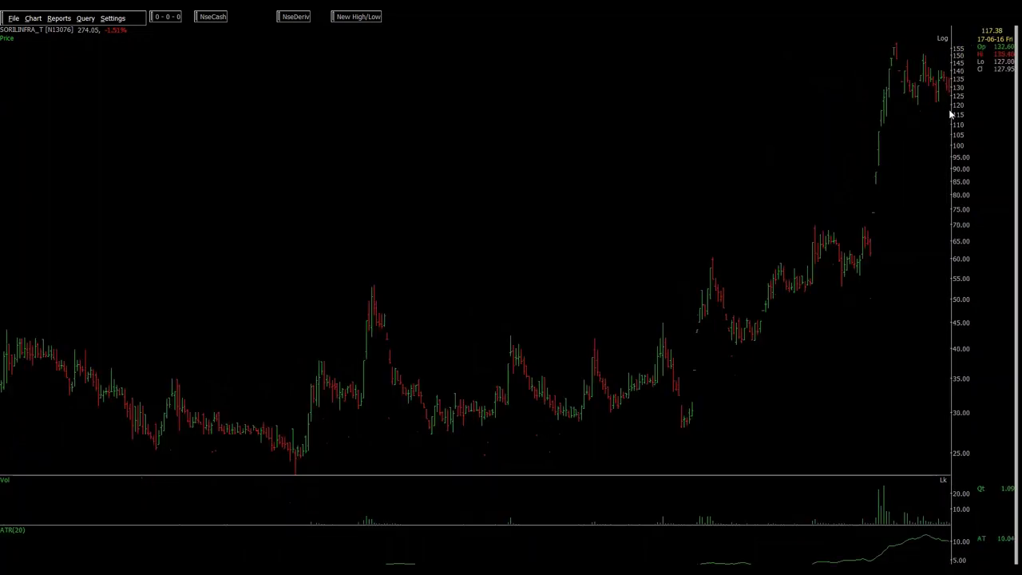
{"action": "scroll", "coordinate": [950, 115], "scroll_direction": "up", "scroll_amount": 1}
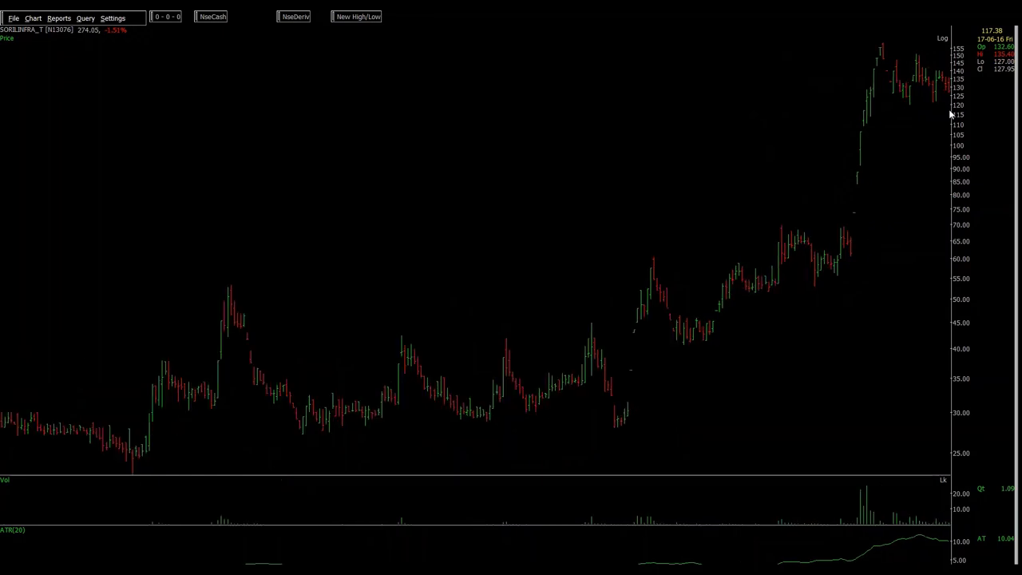
Bring up the standard Calculator over the daily bars of May and June 2016
{"action": "left_click", "coordinate": [621, 427]}
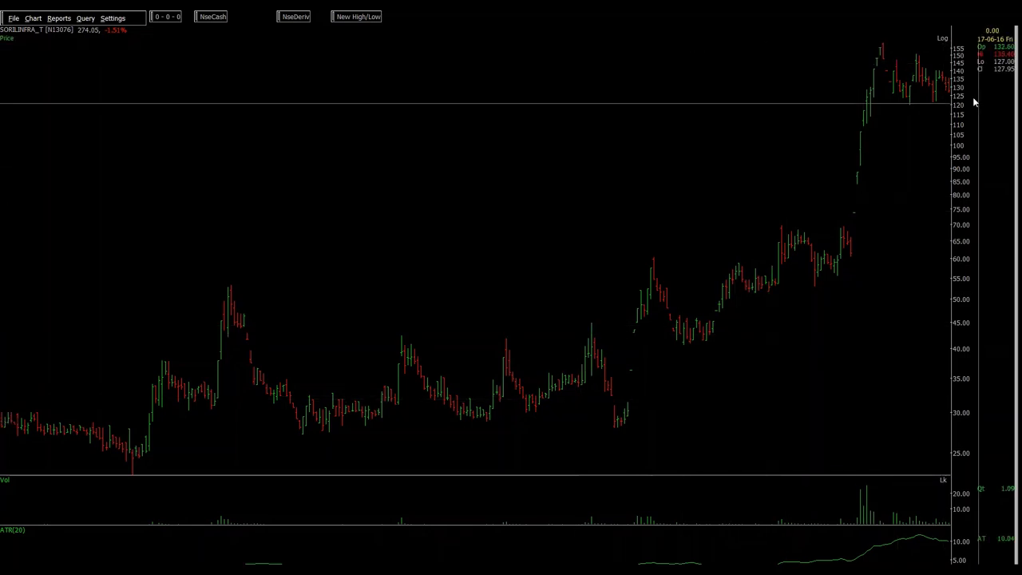
{"action": "scroll", "coordinate": [970, 95], "scroll_direction": "up", "scroll_amount": 8}
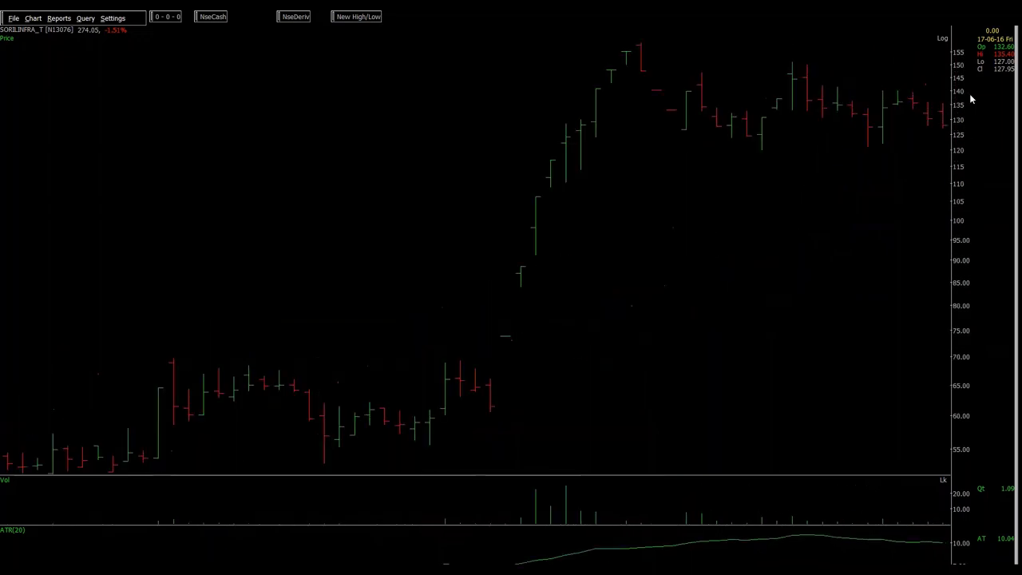
{"action": "scroll", "coordinate": [969, 93], "scroll_direction": "up", "scroll_amount": 2}
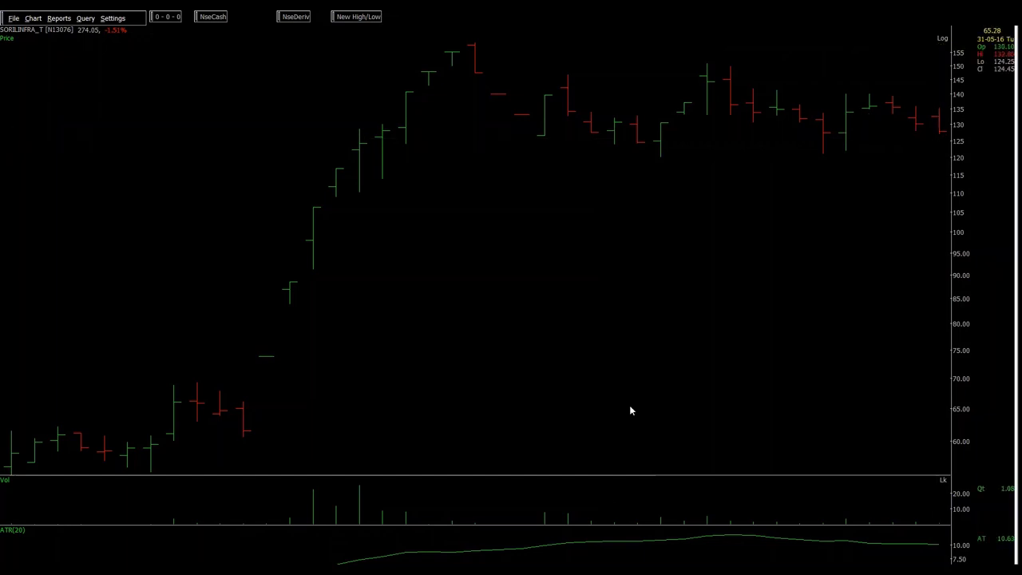
{"action": "key", "text": "super"}
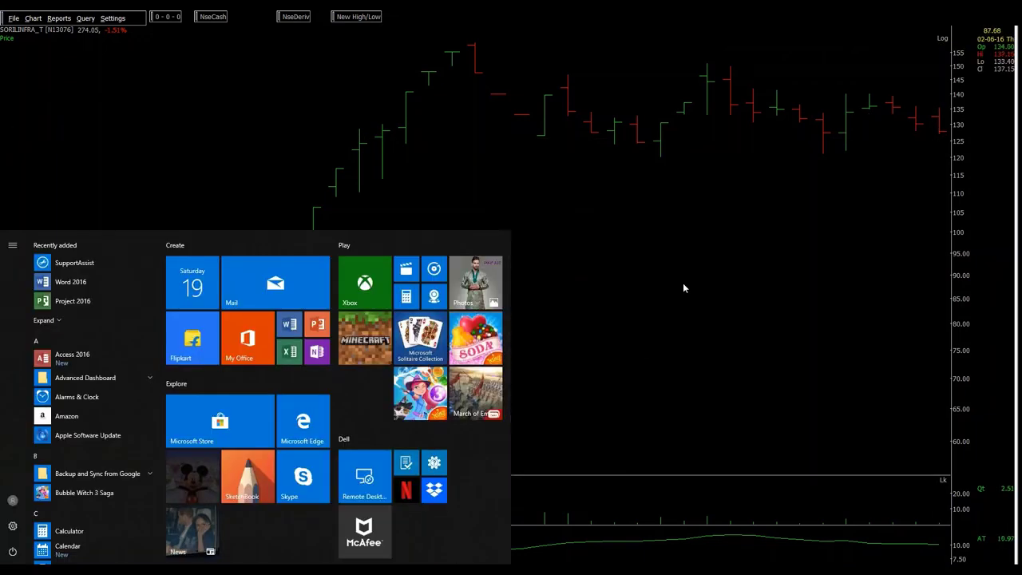
{"action": "left_click", "coordinate": [684, 284]}
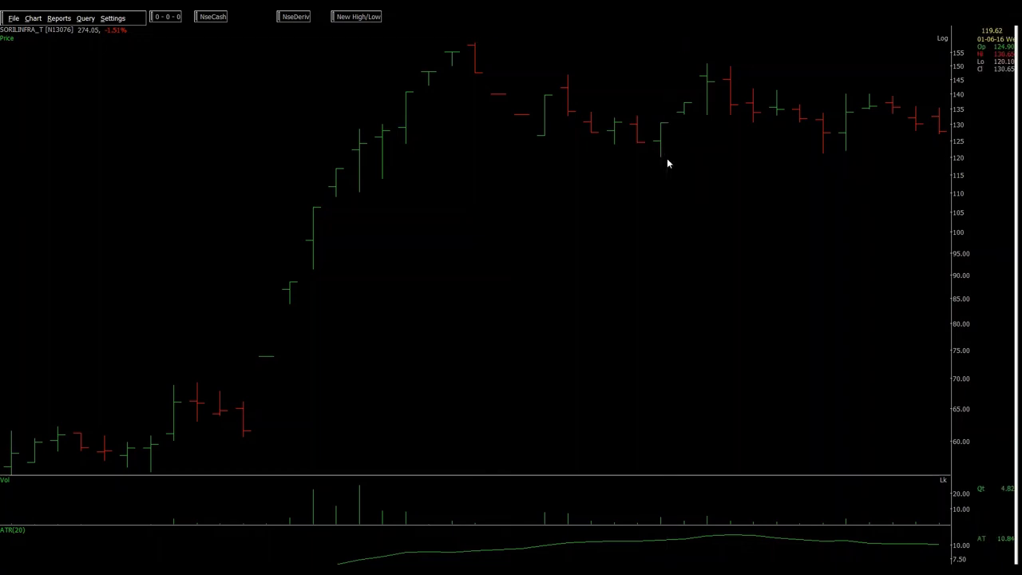
{"action": "key", "text": "super"}
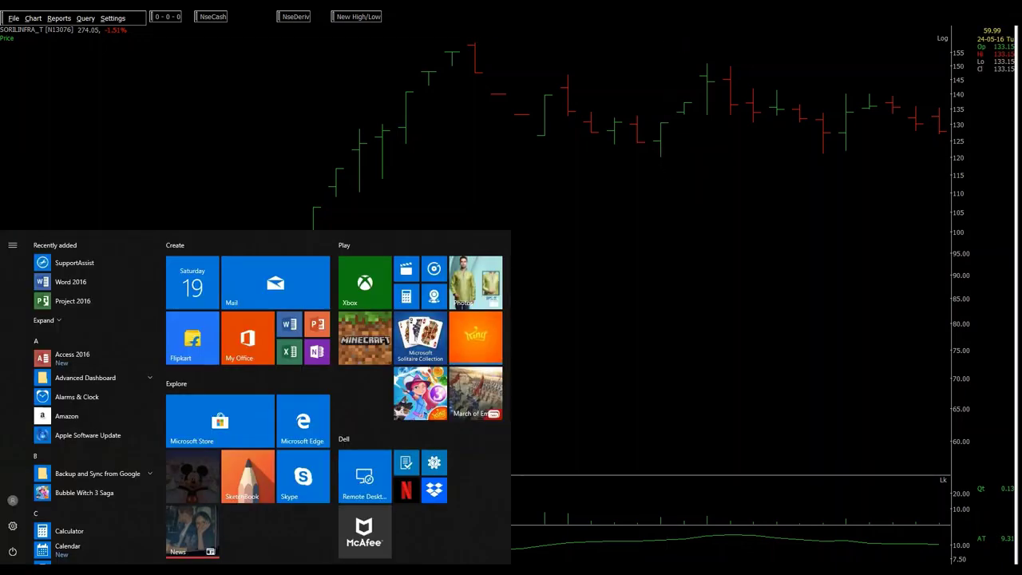
{"action": "key", "text": "alt+Tab"}
{"action": "key", "text": "Escape"}
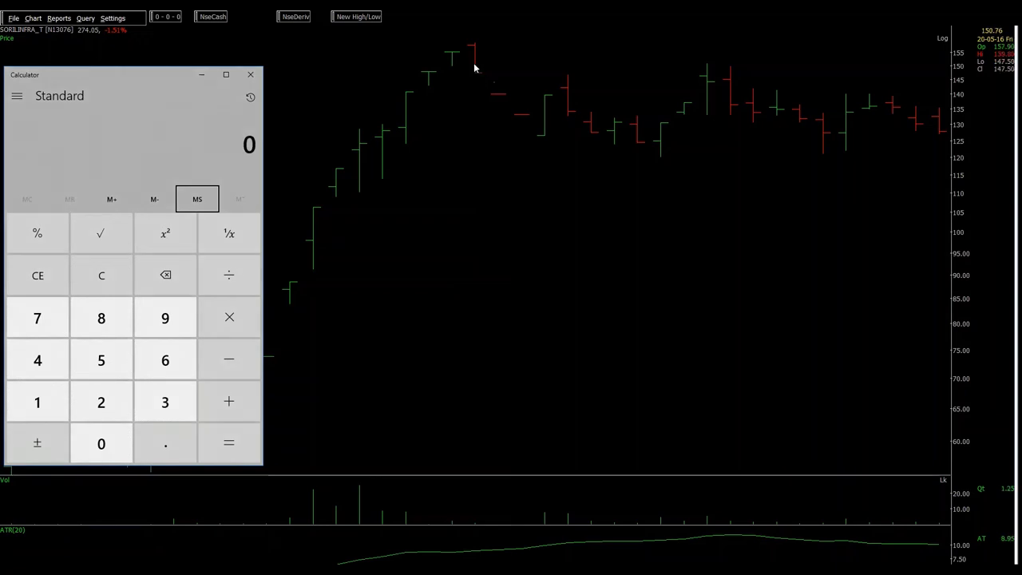
Check the 20-05-16 high and the 01-06-16 low, and calculate the first decline as 120 ÷ 160 − 1
{"action": "left_click", "coordinate": [474, 46]}
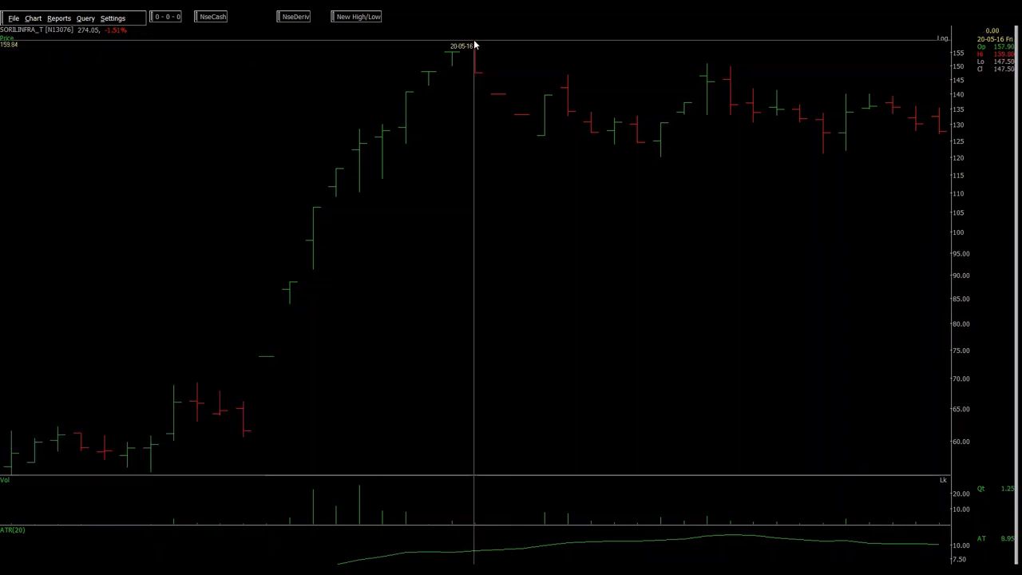
{"action": "left_click", "coordinate": [662, 163]}
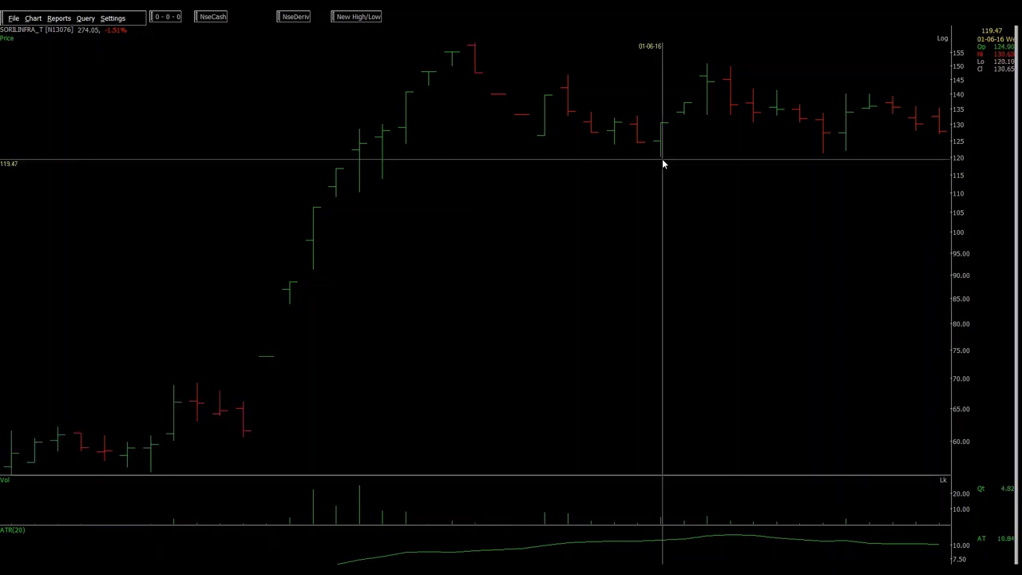
{"action": "key", "text": "alt+Tab"}
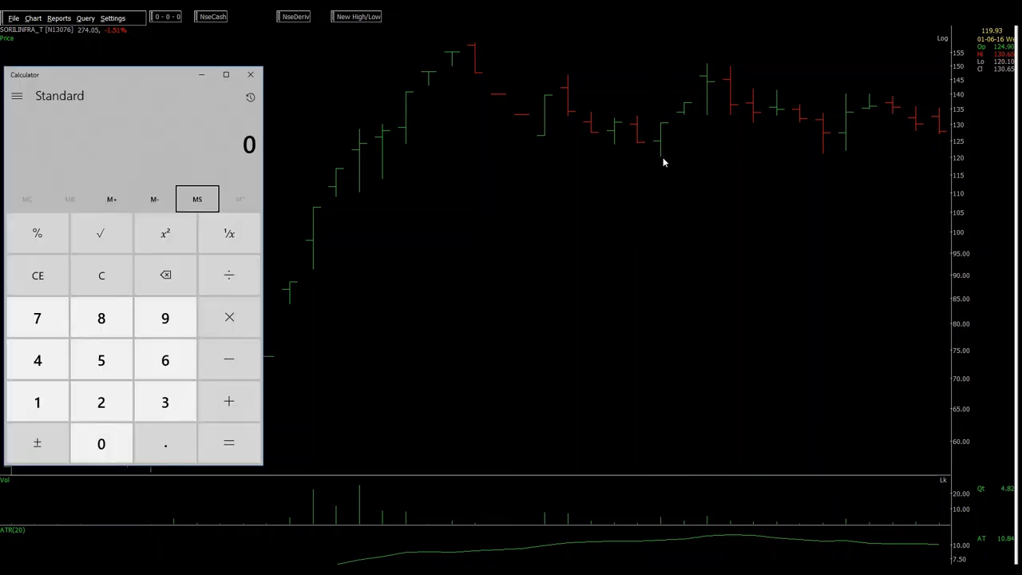
{"action": "type", "text": "120+16"}
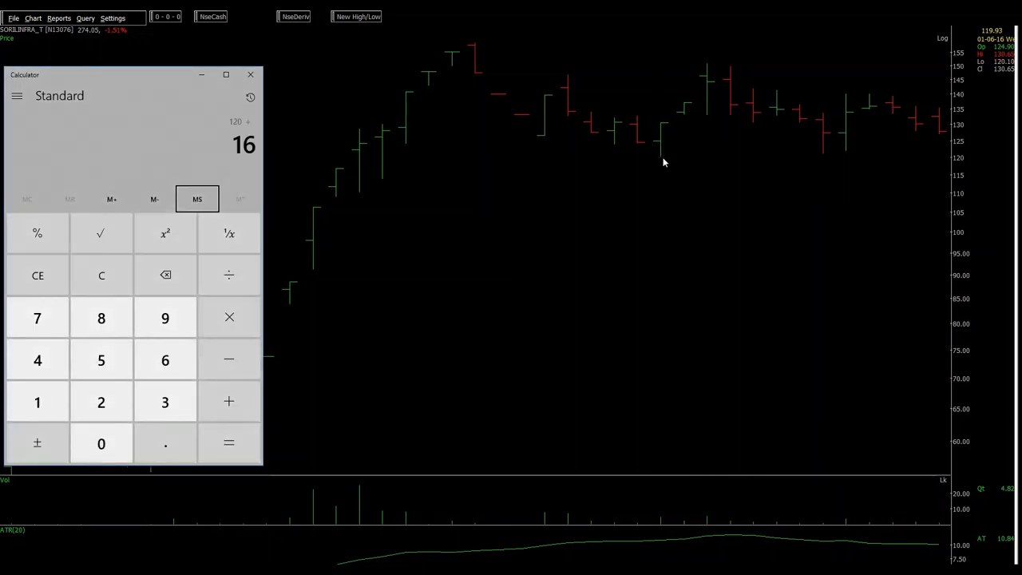
{"action": "type", "text": "0"}
{"action": "key", "text": "Return"}
{"action": "type", "text": "-1"}
{"action": "key", "text": "Return"}
Check the 10-06-16 low on the chart and calculate the second decline as 120 ÷ 151 − 1
{"action": "key", "text": "alt+Tab"}
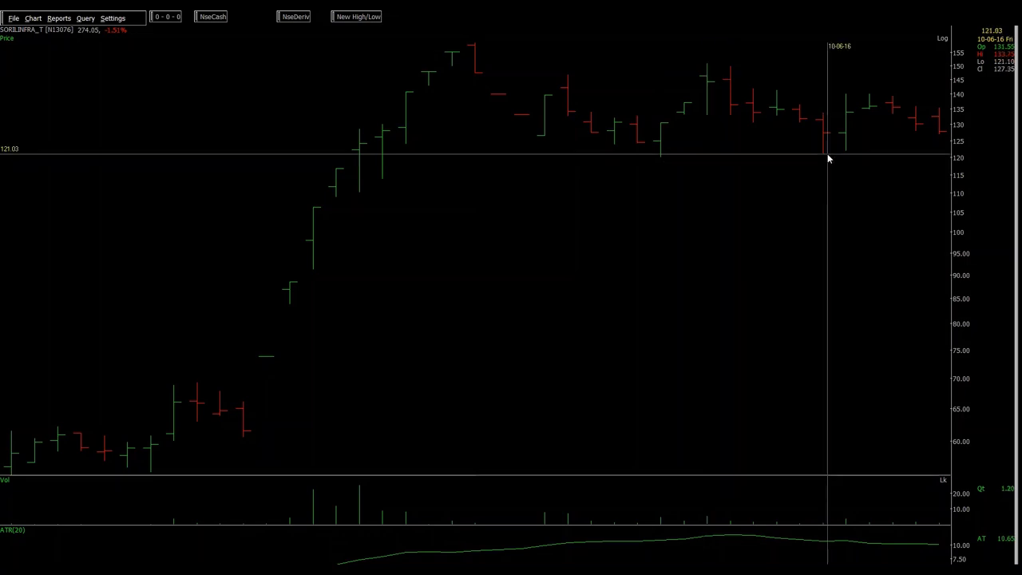
{"action": "key", "text": "alt+Tab"}
{"action": "type", "text": "1"}
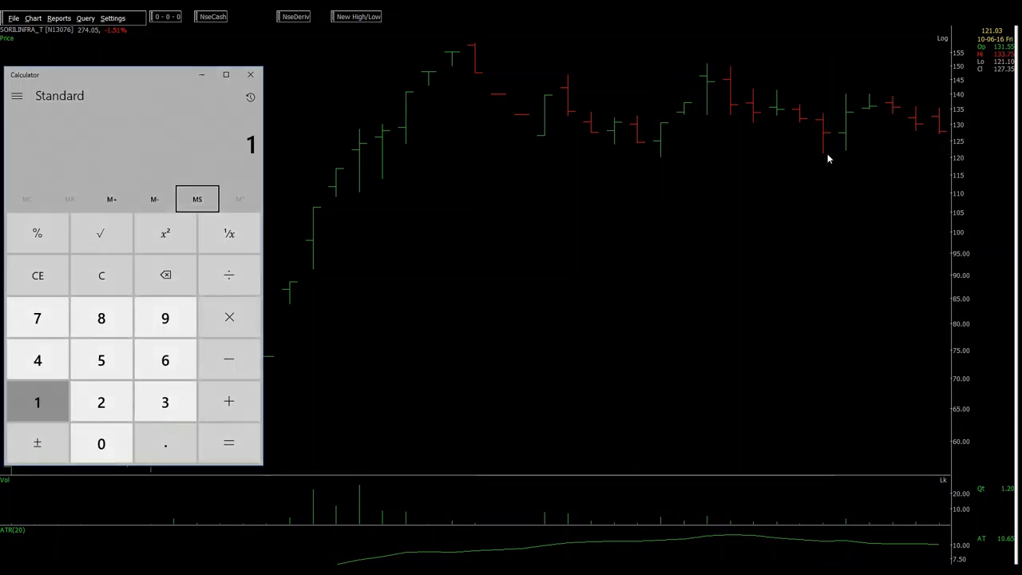
{"action": "type", "text": "20"}
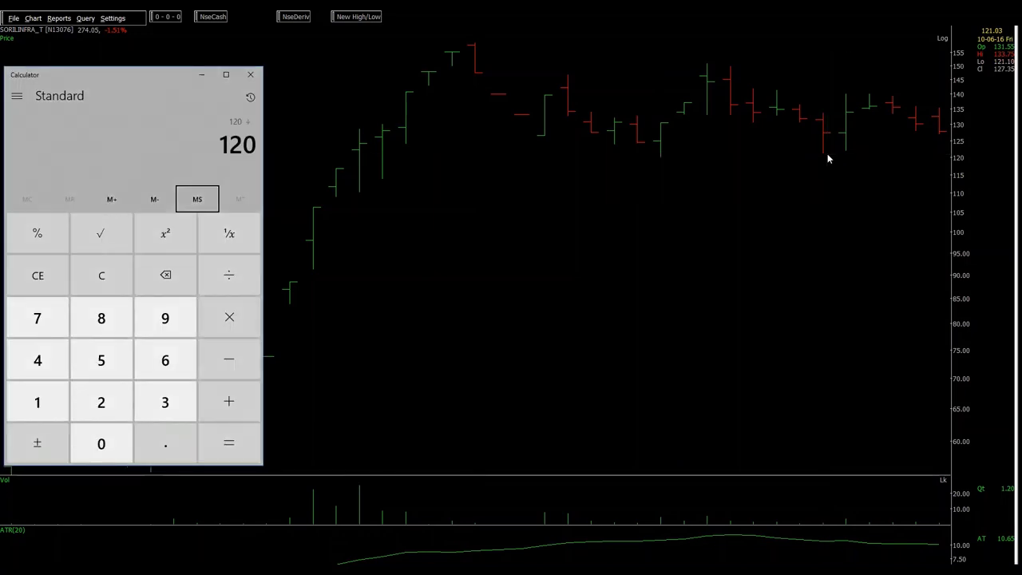
{"action": "type", "text": "+151"}
{"action": "key", "text": "Return"}
{"action": "type", "text": "-"}
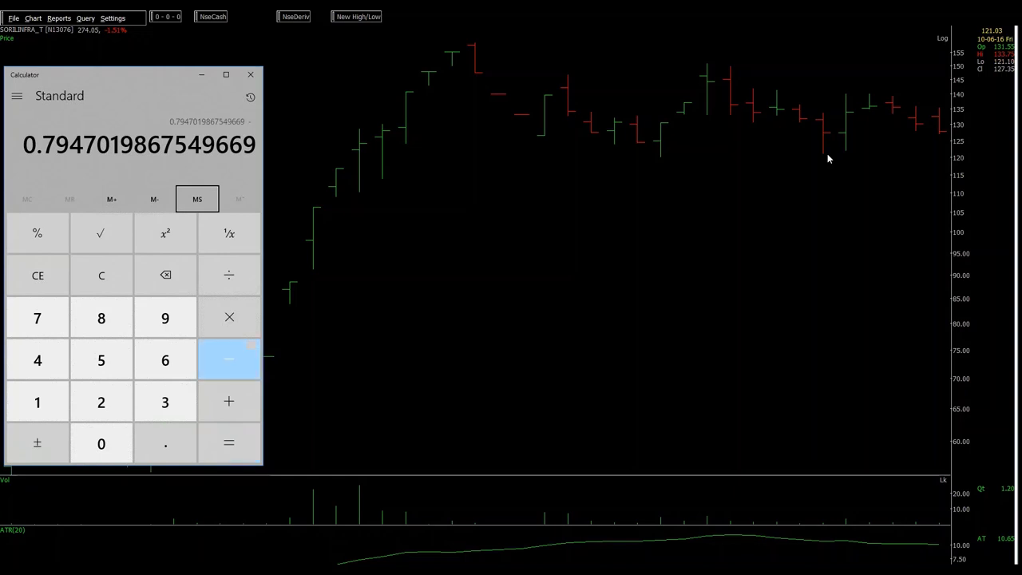
{"action": "type", "text": "1"}
{"action": "key", "text": "Return"}
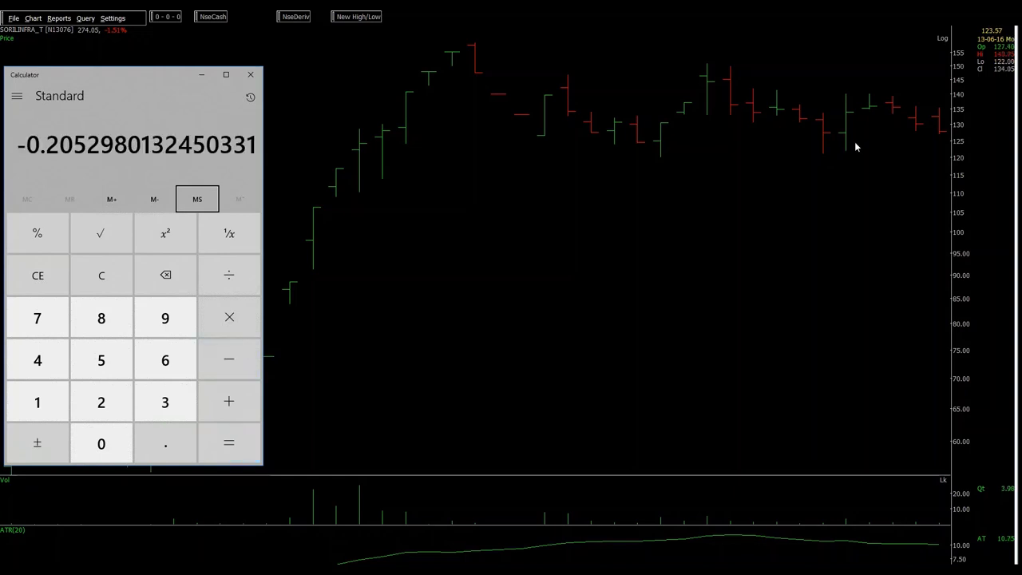
Return to the chart and compare the swings from the 20-05-16 and 03-06-16 highs with the 10-06-16 low
{"action": "left_click", "coordinate": [843, 137]}
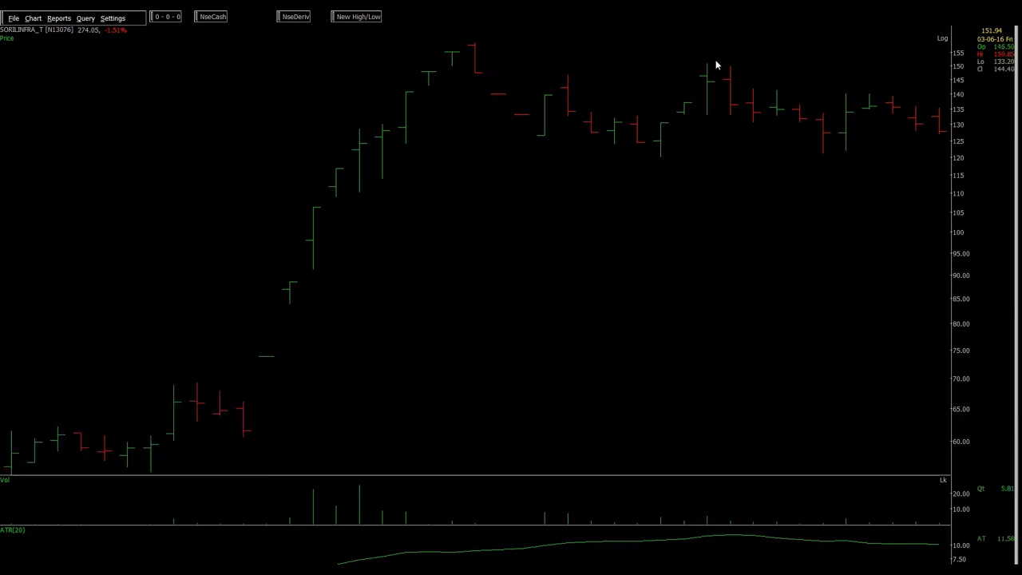
{"action": "left_click_drag", "start_coordinate": [707, 63], "coordinate": [823, 148]}
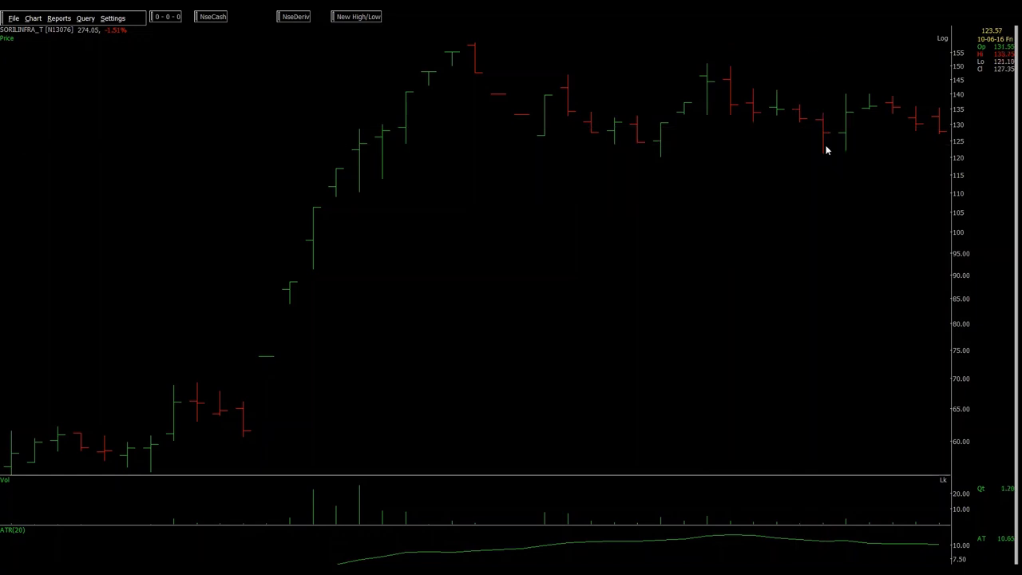
{"action": "left_click", "coordinate": [476, 44]}
{"action": "left_click", "coordinate": [712, 58]}
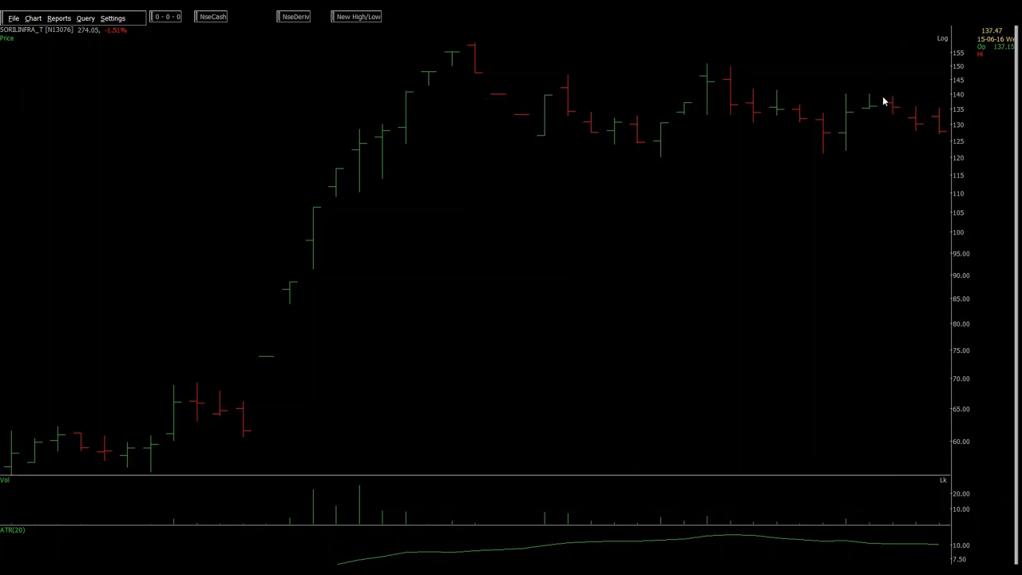
Check the 14-06-16 high and the 17-06-16 low, and calculate the third decline as 127 ÷ 140 − 1
{"action": "left_click", "coordinate": [846, 92]}
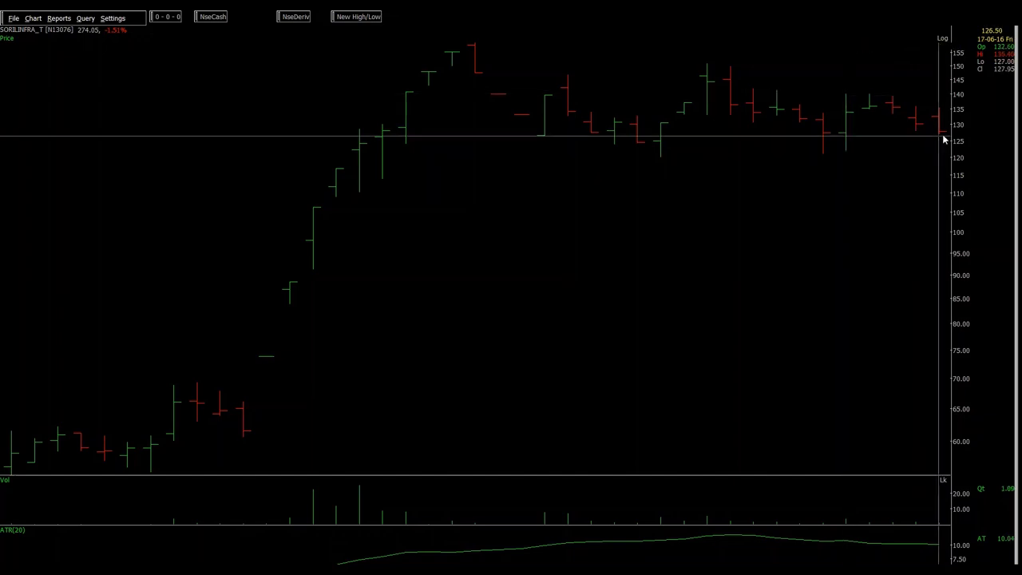
{"action": "key", "text": "XF86Calculator"}
{"action": "type", "text": "12"}
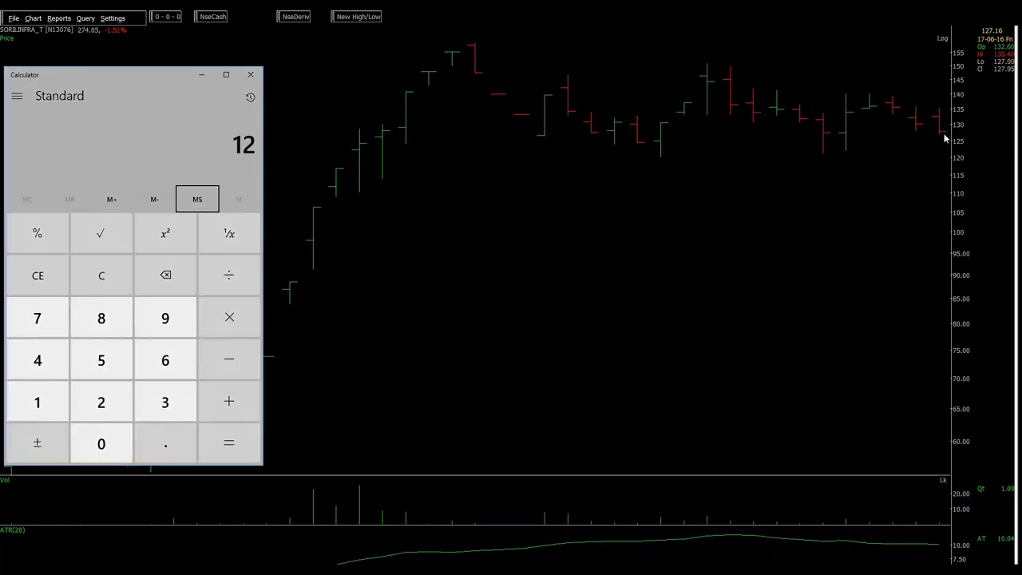
{"action": "type", "text": "7/140"}
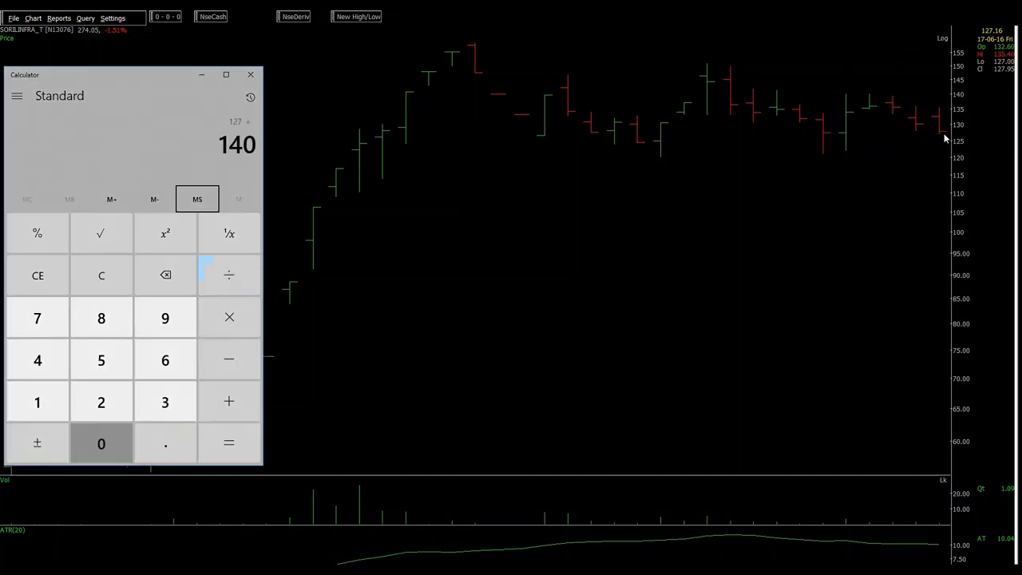
{"action": "key", "text": "Return"}
{"action": "type", "text": "-1"}
{"action": "key", "text": "Return"}
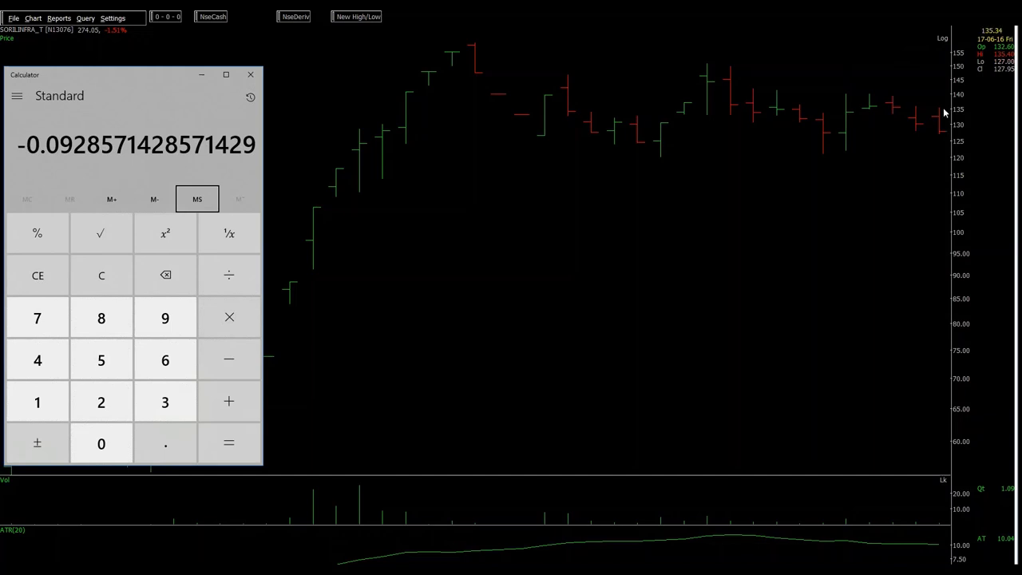
Return to the chart and compare the successive swings, including the 14-06-16 high and the 17-06-16 low
{"action": "left_click", "coordinate": [935, 137]}
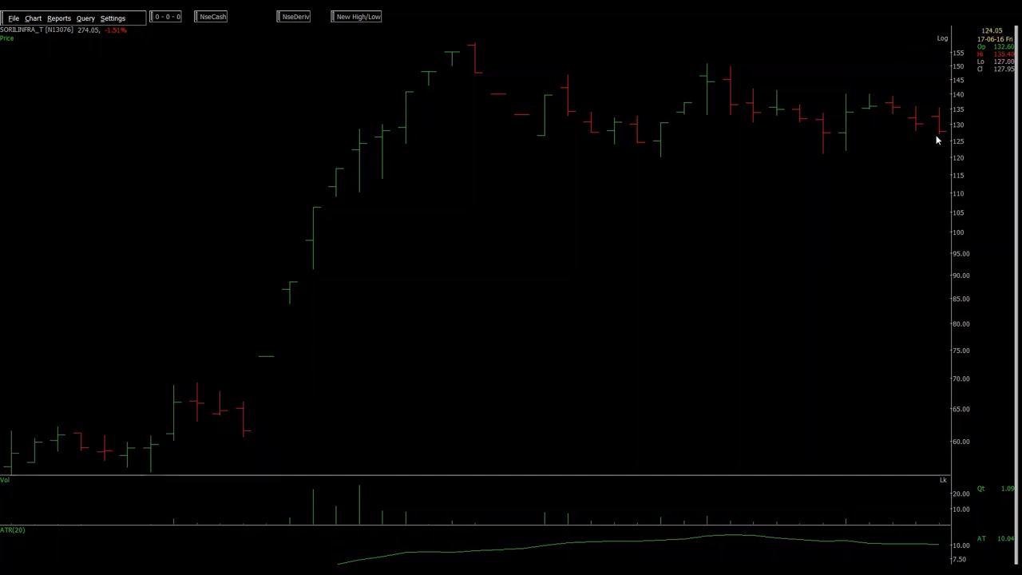
{"action": "left_click", "coordinate": [512, 51]}
{"action": "left_click", "coordinate": [513, 52]}
{"action": "left_click_drag", "start_coordinate": [809, 104], "coordinate": [901, 122]}
{"action": "left_click_drag", "start_coordinate": [674, 132], "coordinate": [878, 119]}
{"action": "left_click", "coordinate": [952, 146]}
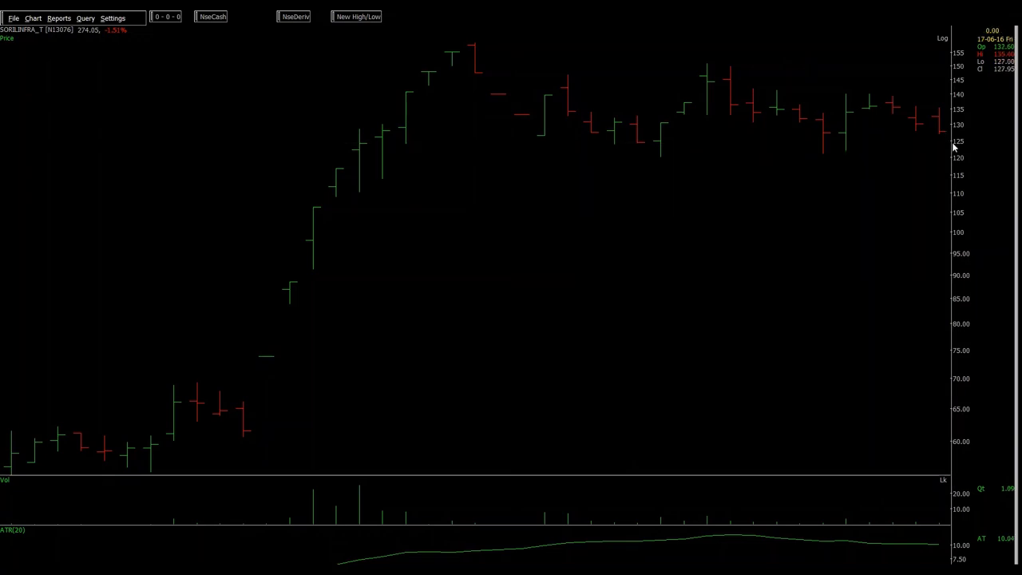
{"action": "left_click_drag", "start_coordinate": [881, 96], "coordinate": [881, 97]}
{"action": "left_click", "coordinate": [881, 97]}
Switch to the Quantity Calculator Sample.xlsx workbook in Excel and set the Entry Price to 140
{"action": "key", "text": "alt+Tab"}
{"action": "key", "text": "alt+Tab"}
{"action": "key", "text": "alt+Tab"}
{"action": "key", "text": "alt+Tab"}
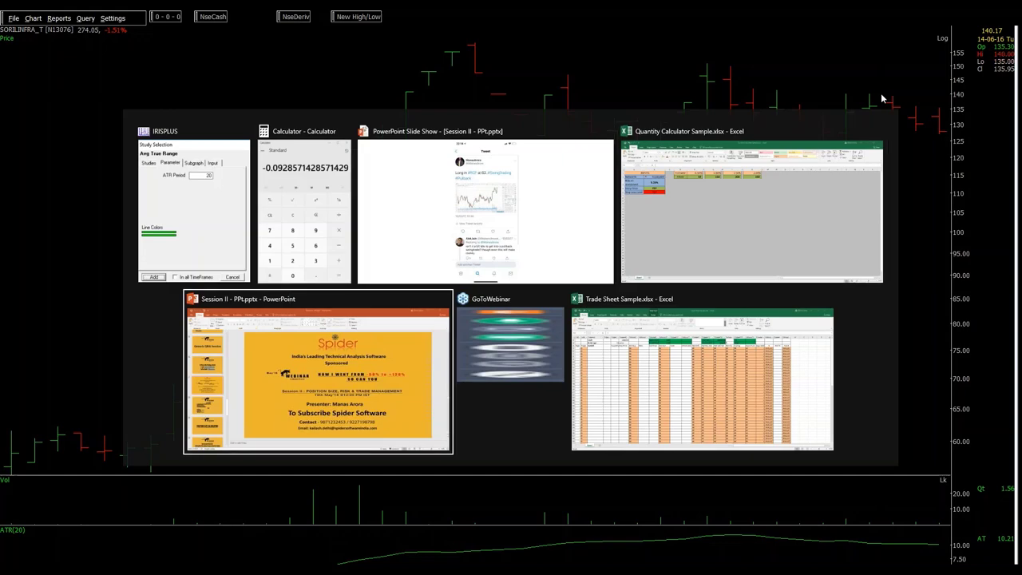
{"action": "key", "text": "alt+Tab"}
{"action": "key", "text": "alt+Tab"}
{"action": "key", "text": "alt+Tab"}
{"action": "key", "text": "alt+Tab"}
{"action": "key", "text": "alt+Tab"}
{"action": "key", "text": "alt+Tab"}
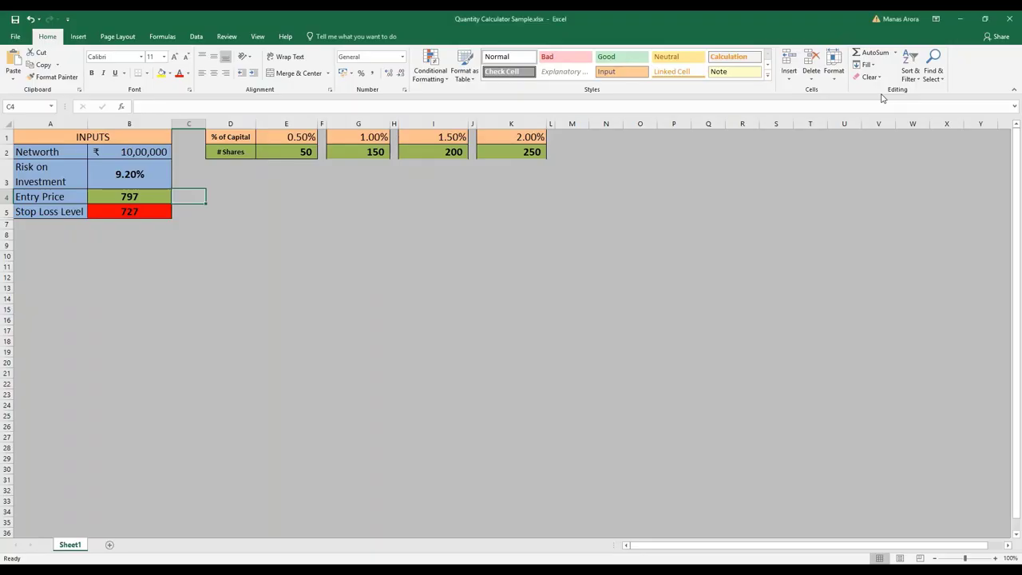
{"action": "key", "text": "Left"}
{"action": "type", "text": "140"}
{"action": "key", "text": "Return"}
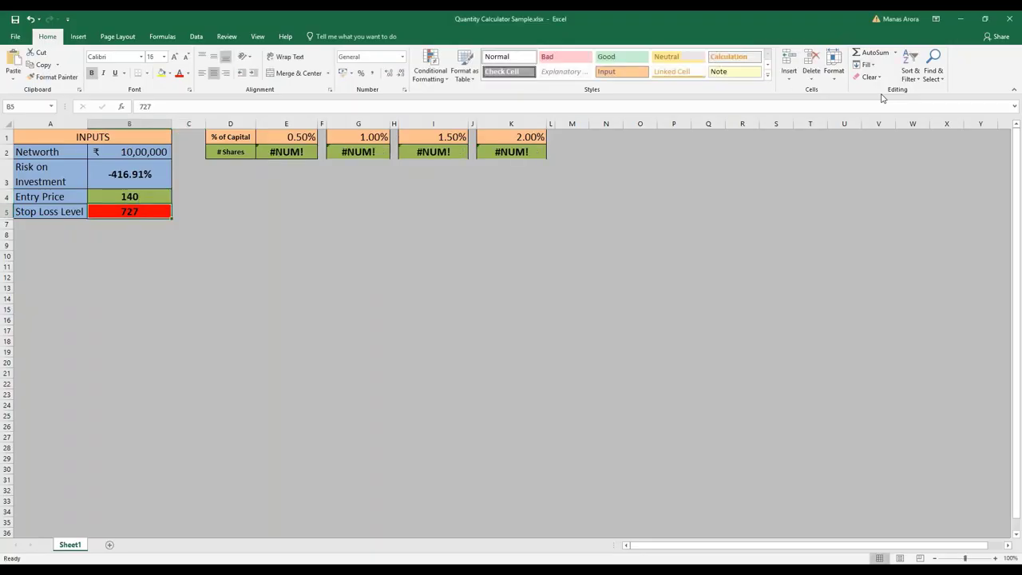
Recheck the 17-06-16 bar on the chart, and set the workbook's Stop Loss Level to 120
{"action": "key", "text": "alt+Tab"}
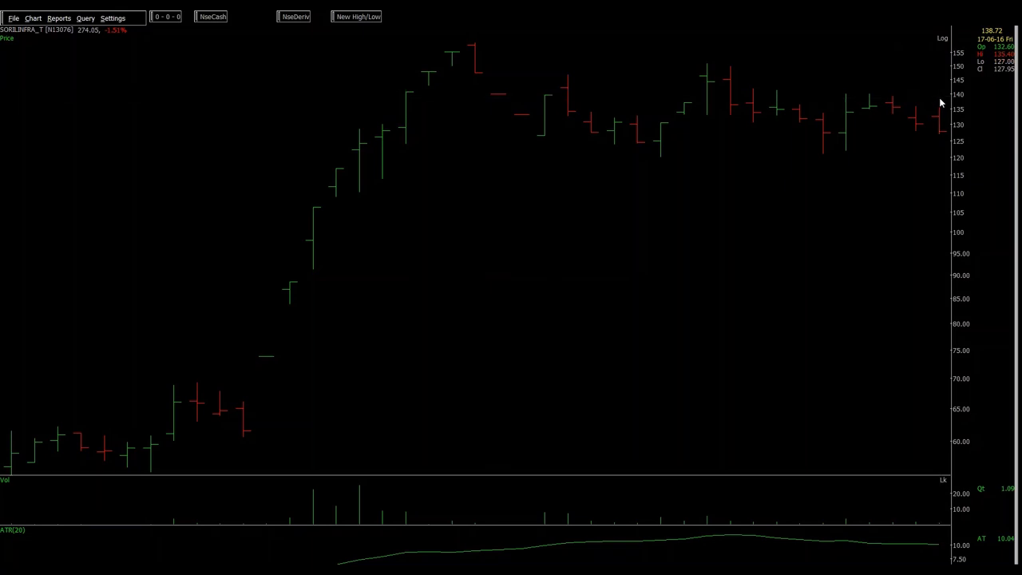
{"action": "key", "text": "alt+Tab"}
{"action": "key", "text": "alt+Tab"}
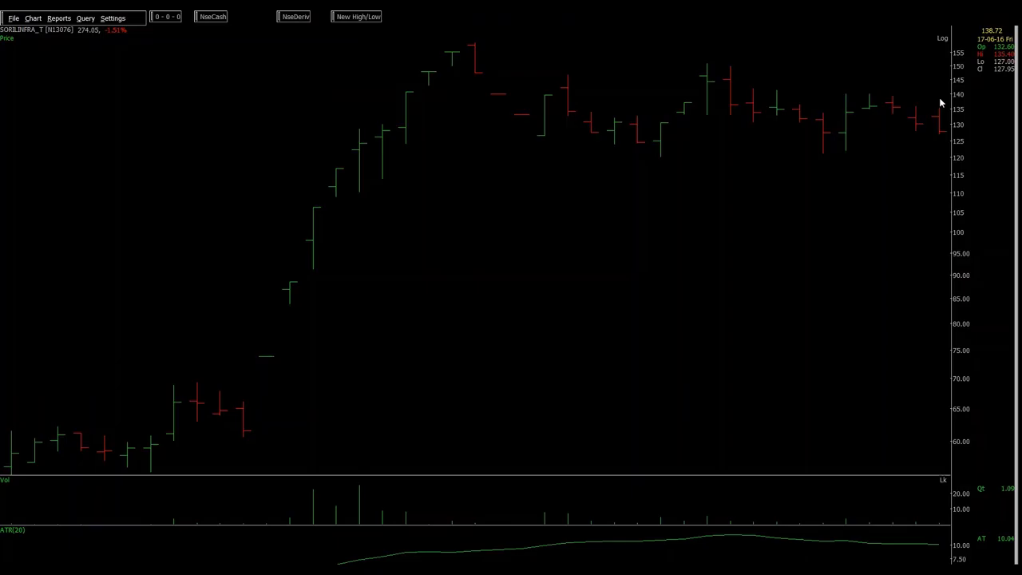
{"action": "key", "text": "alt+Tab"}
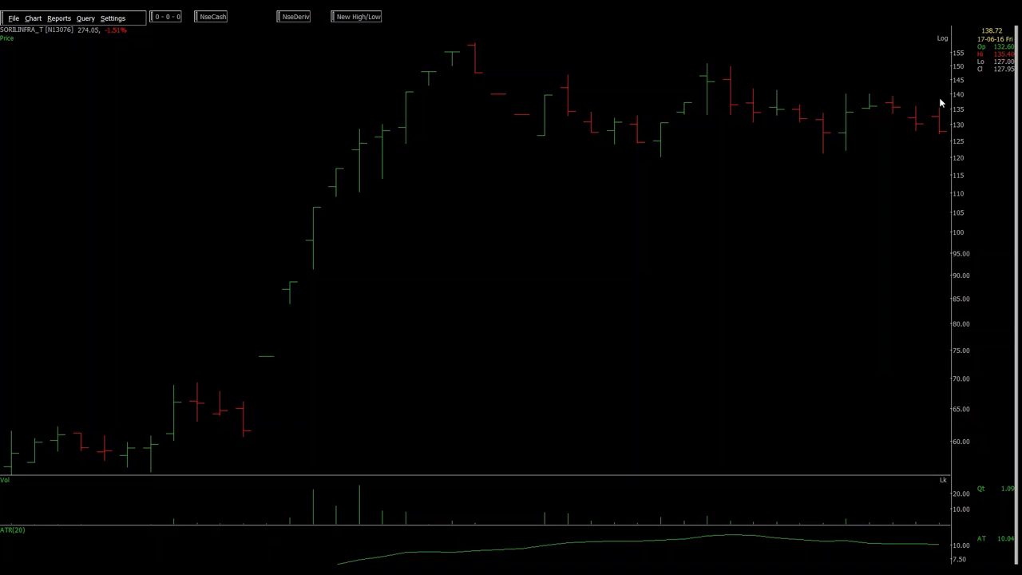
{"action": "key", "text": "alt+Tab"}
{"action": "left_click", "coordinate": [138, 199]}
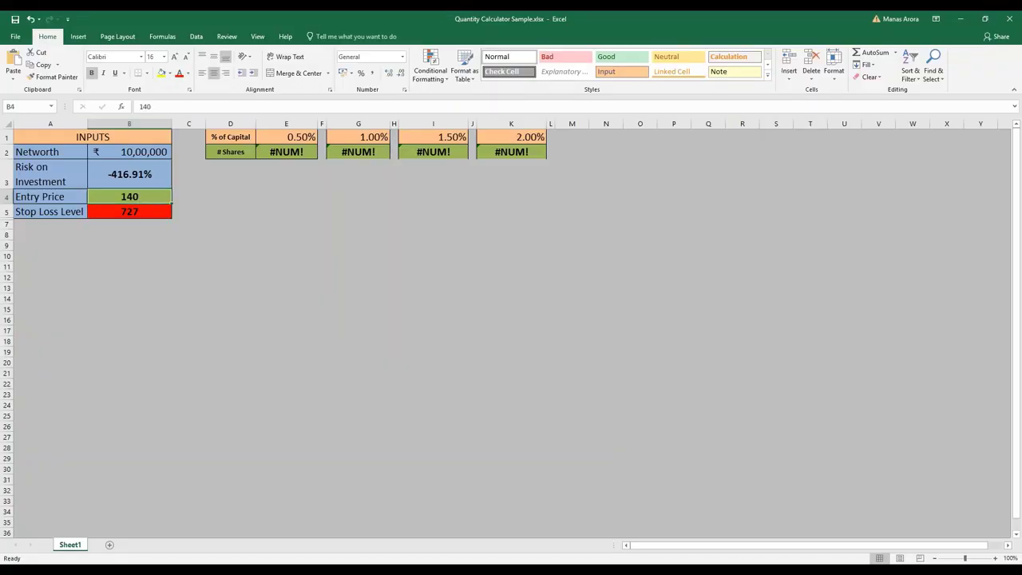
{"action": "left_click", "coordinate": [142, 212]}
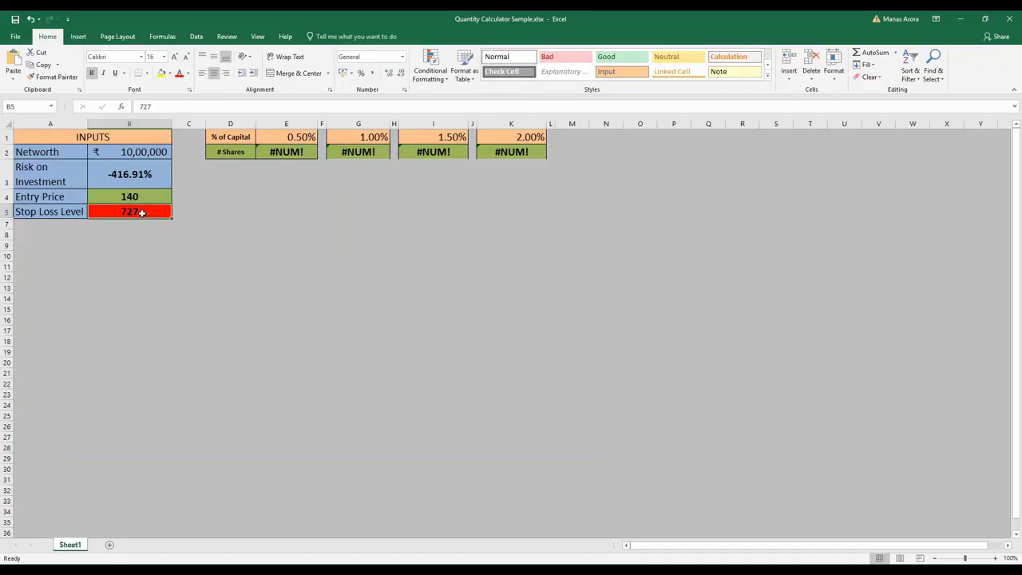
{"action": "type", "text": "120"}
{"action": "key", "text": "Tab"}
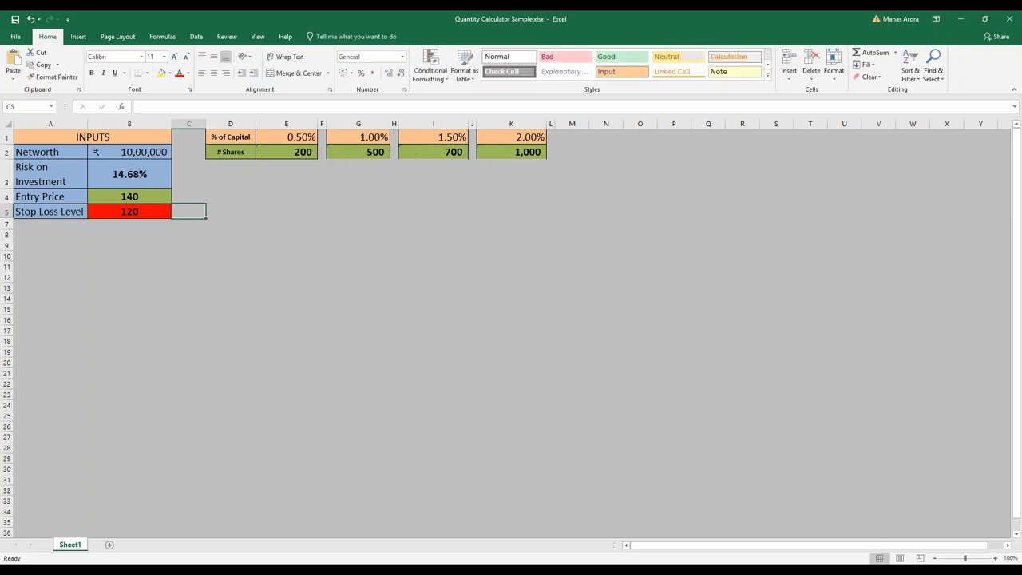
Examine the Risk on Investment for this entry price and stop loss level
{"action": "left_click", "coordinate": [148, 182]}
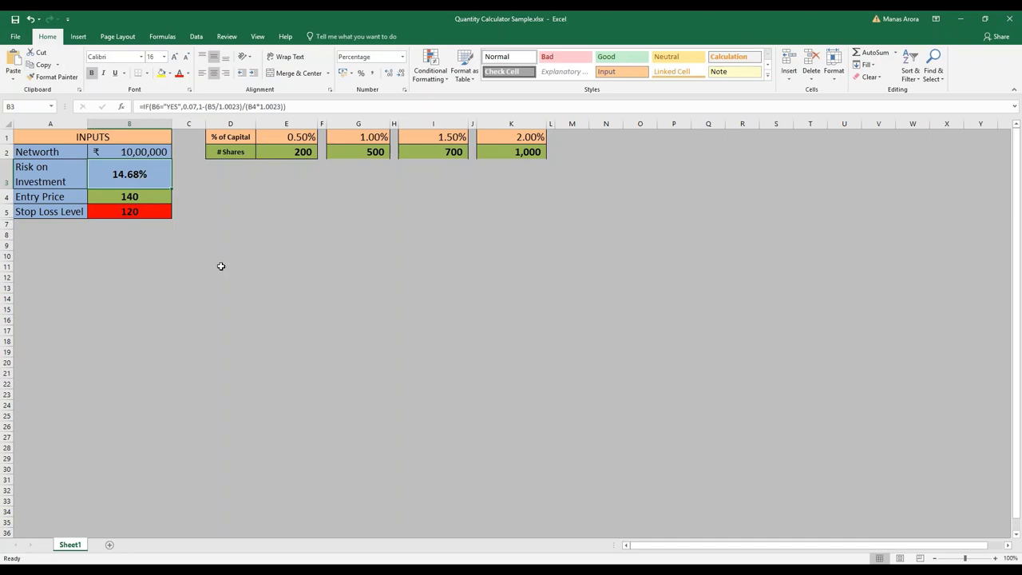
{"action": "left_click", "coordinate": [105, 210]}
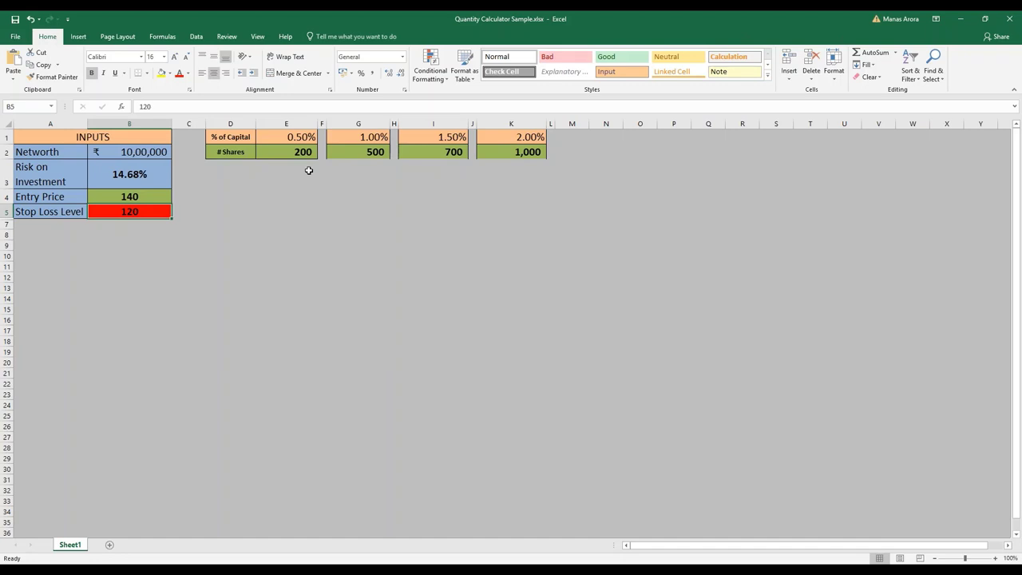
{"action": "key", "text": "Up"}
{"action": "key", "text": "Up"}
{"action": "key", "text": "Down"}
{"action": "key", "text": "Down"}
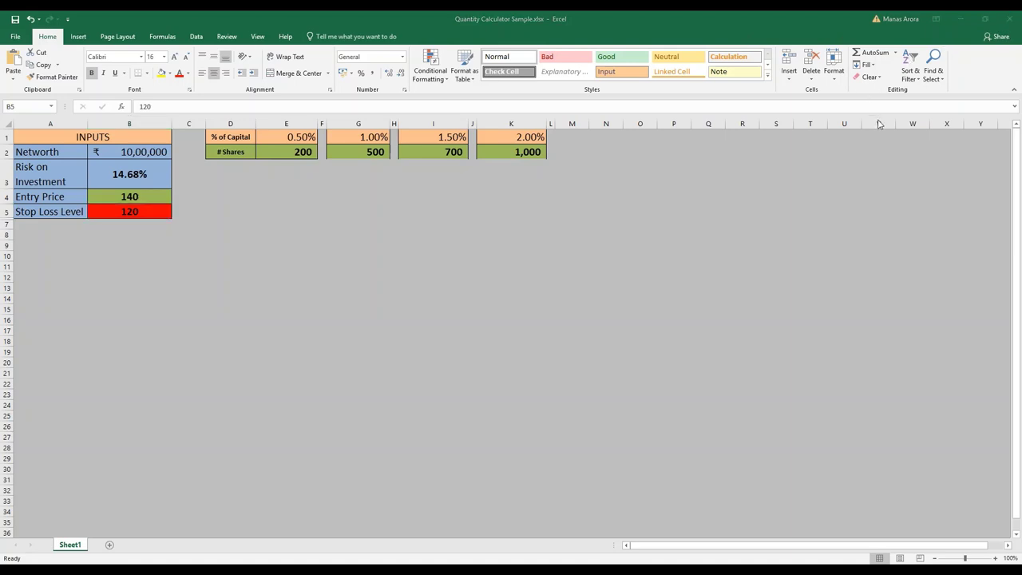
Try a Stop Loss Level of 126, and refine it to 126.5
{"action": "left_click", "coordinate": [859, 36]}
{"action": "type", "text": "12"}
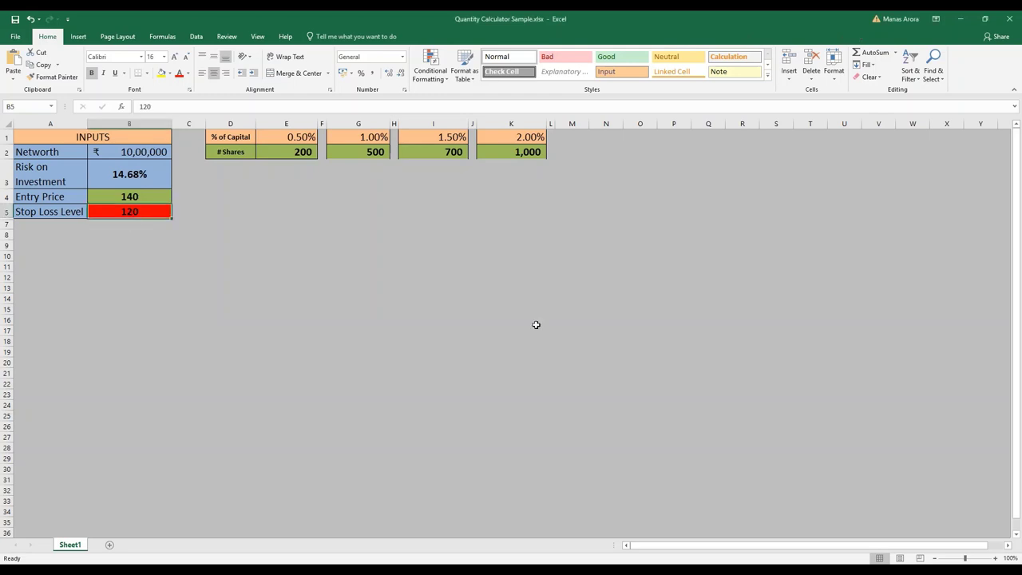
{"action": "type", "text": "6"}
{"action": "key", "text": "Tab"}
{"action": "key", "text": "Left"}
{"action": "type", "text": "126.5"}
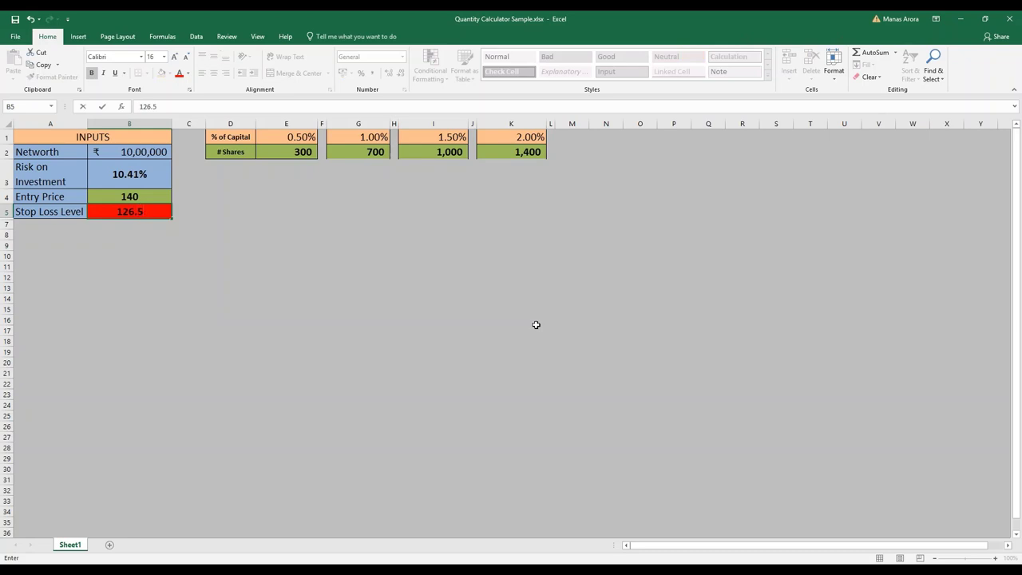
{"action": "key", "text": "Tab"}
{"action": "key", "text": "Left"}
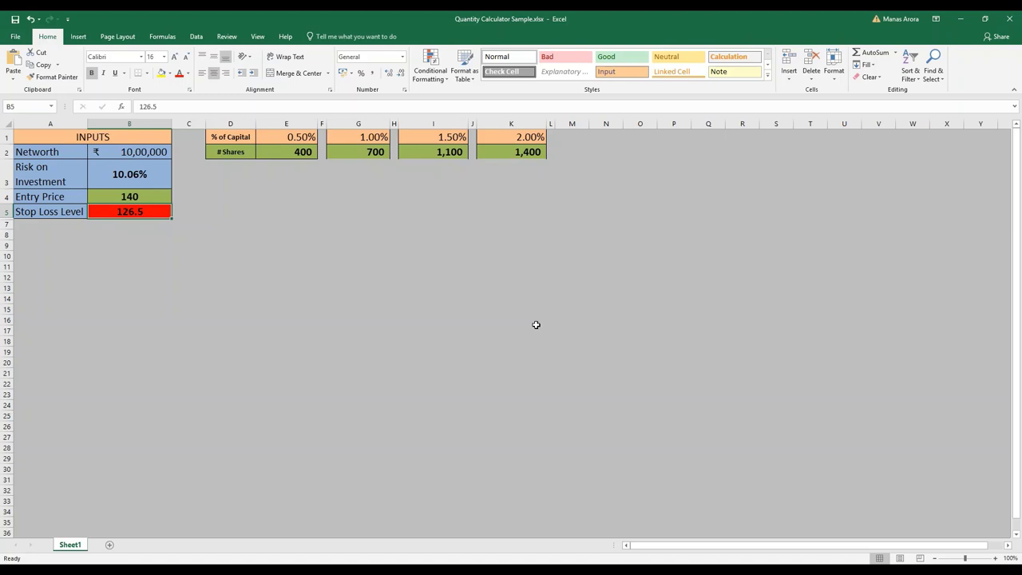
Examine the number of shares and its formula for the 0.50% of capital risk level
{"action": "key", "text": "Right"}
{"action": "key", "text": "Right"}
{"action": "key", "text": "Right"}
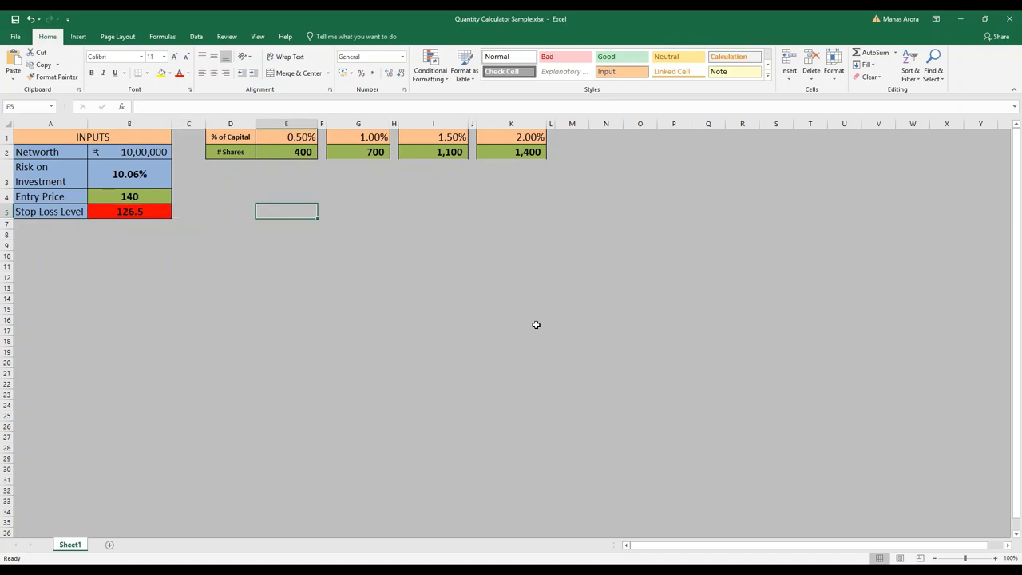
{"action": "key", "text": "Up"}
{"action": "key", "text": "Up"}
{"action": "key", "text": "Up"}
{"action": "key", "text": "Up"}
{"action": "key", "text": "Down"}
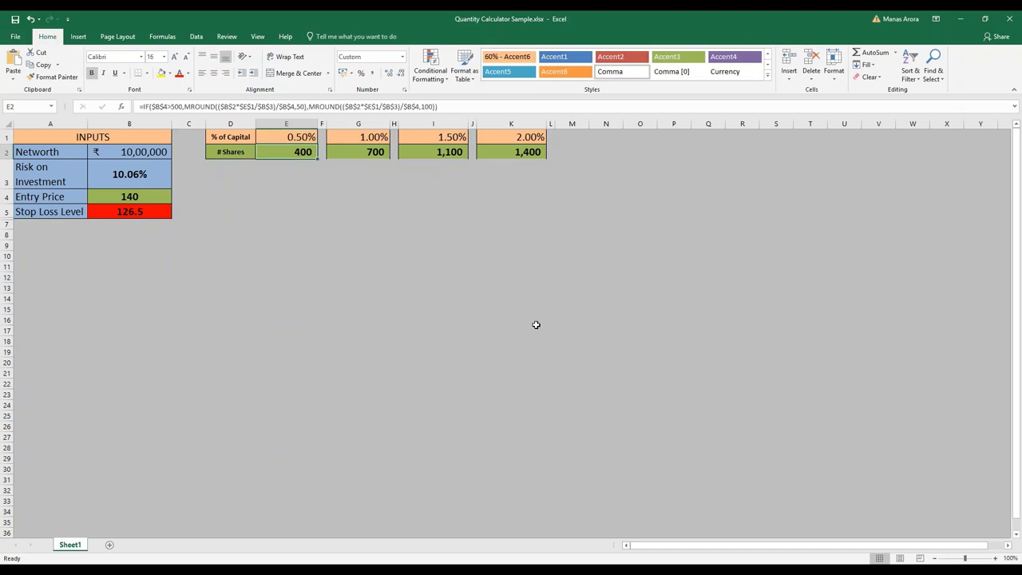
{"action": "key", "text": "Down"}
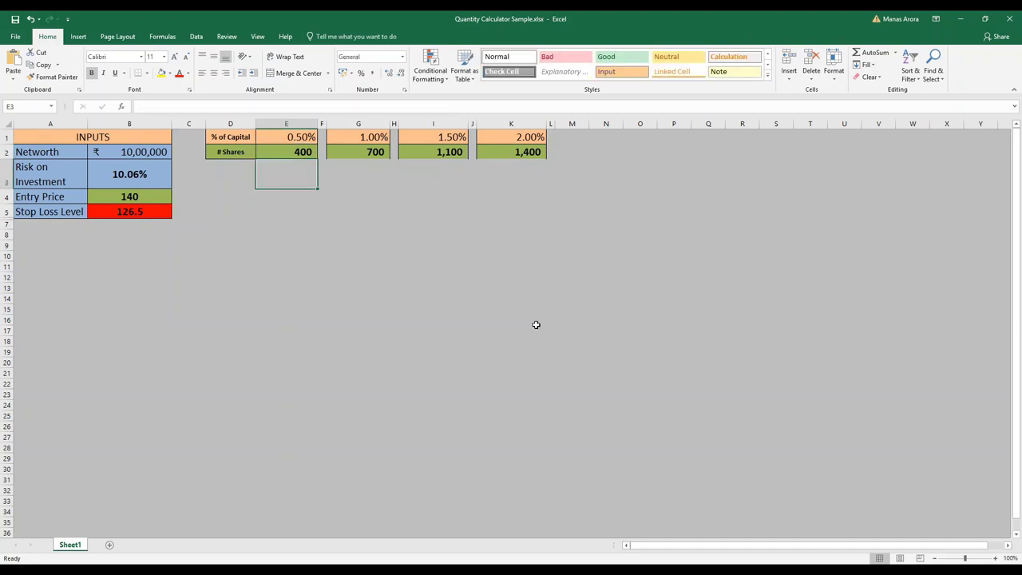
{"action": "key", "text": "Up"}
{"action": "key", "text": "Up"}
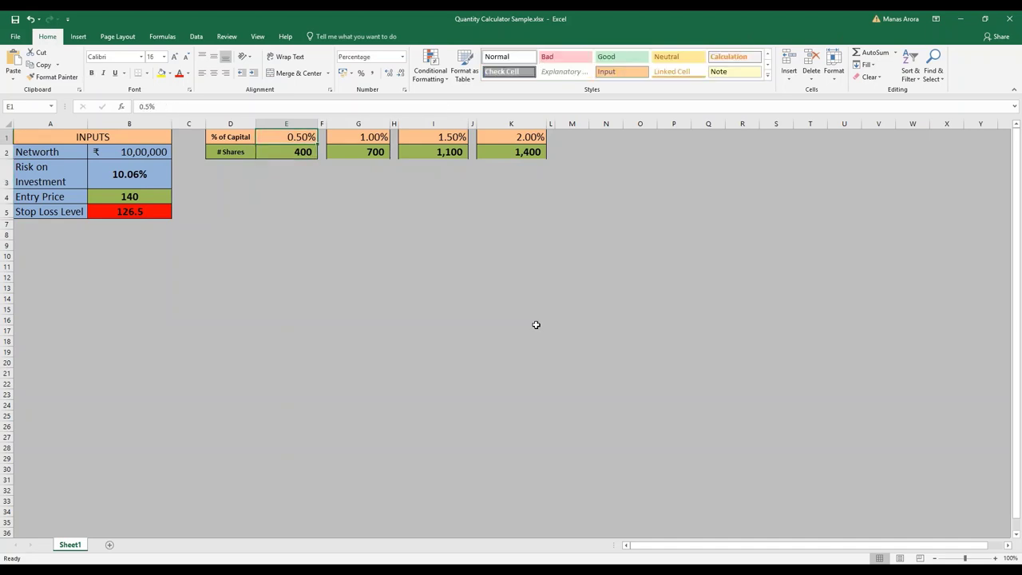
{"action": "key", "text": "Down"}
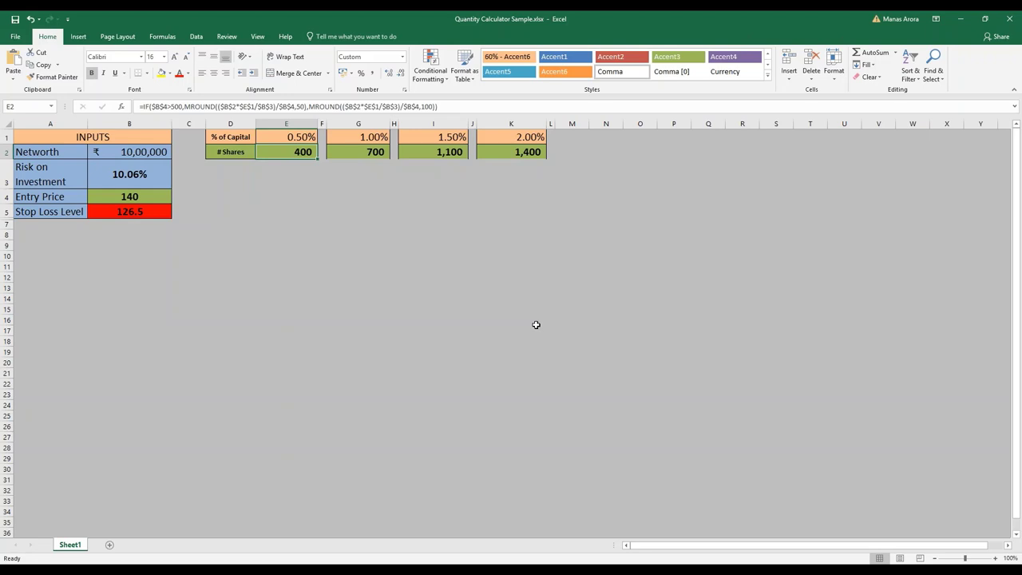
{"action": "key", "text": "Left"}
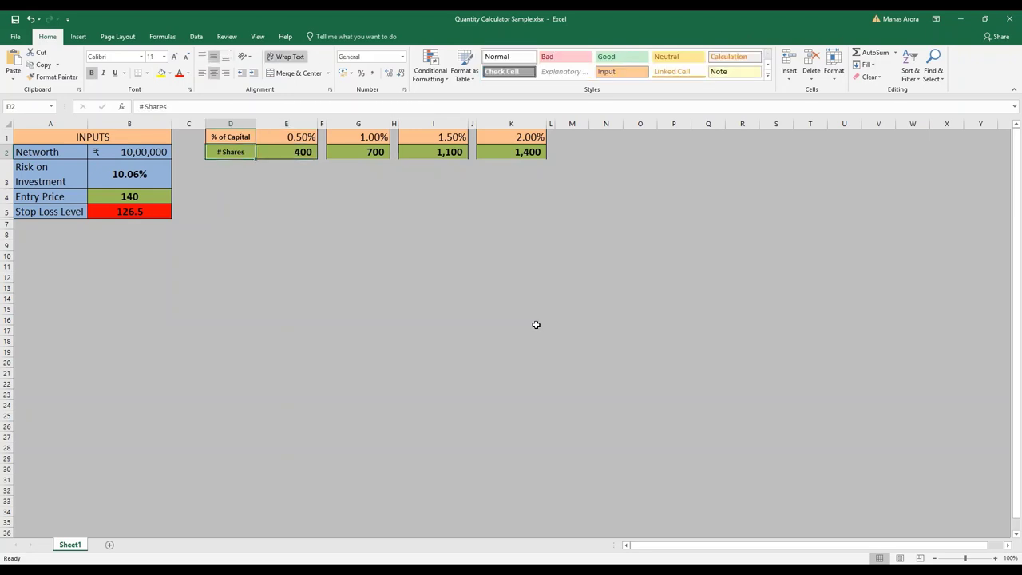
{"action": "key", "text": "Right"}
{"action": "key", "text": "Right"}
{"action": "key", "text": "Left"}
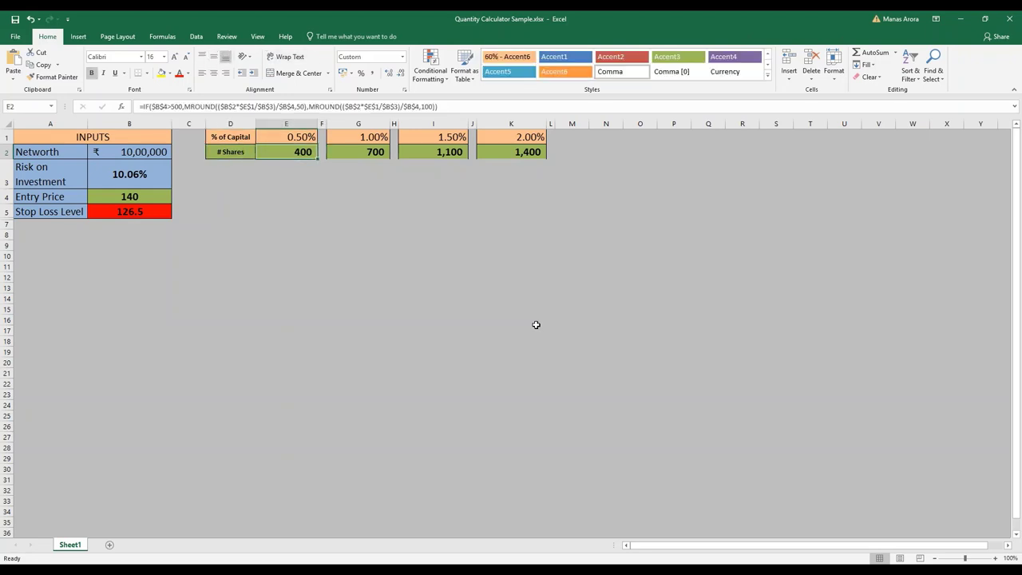
{"action": "key", "text": "Down"}
{"action": "key", "text": "Up"}
Switch back to the SORILINFRA_T chart in IRISPLUS and check the 14-06-16 high and the 17-06-16 bar
{"action": "key", "text": "alt+Tab"}
{"action": "left_click", "coordinate": [536, 325]}
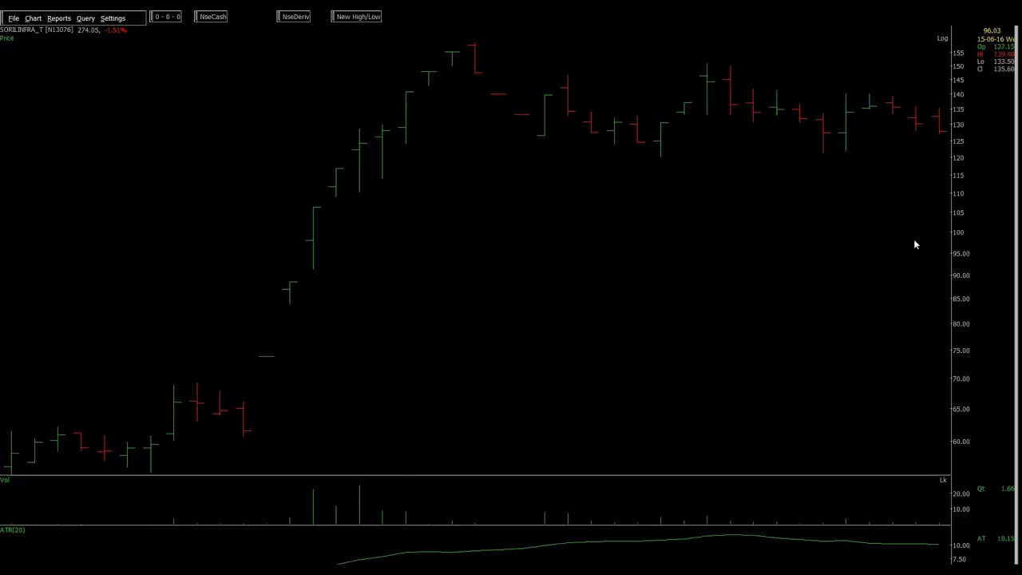
{"action": "left_click", "coordinate": [871, 96]}
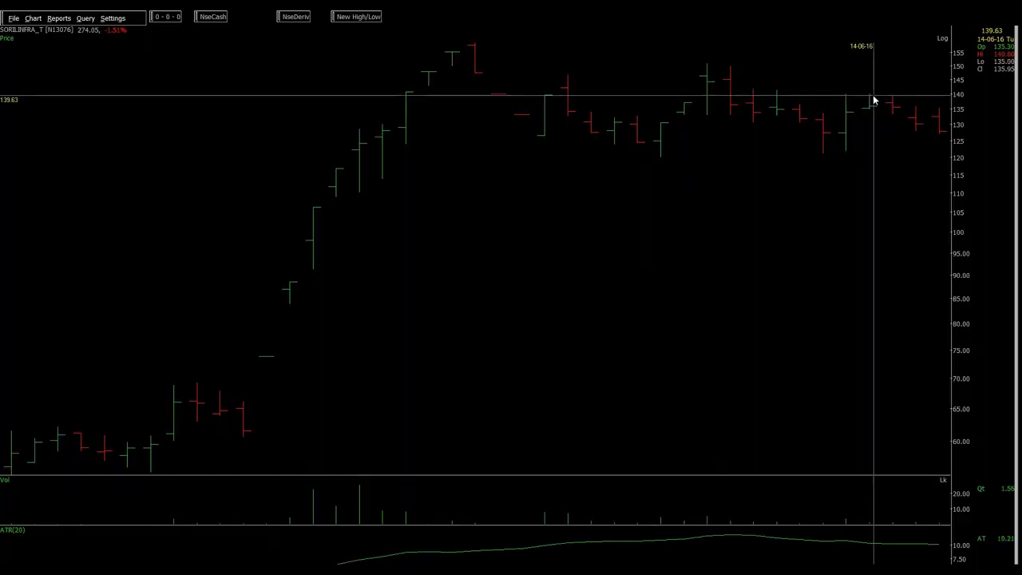
{"action": "left_click", "coordinate": [869, 93]}
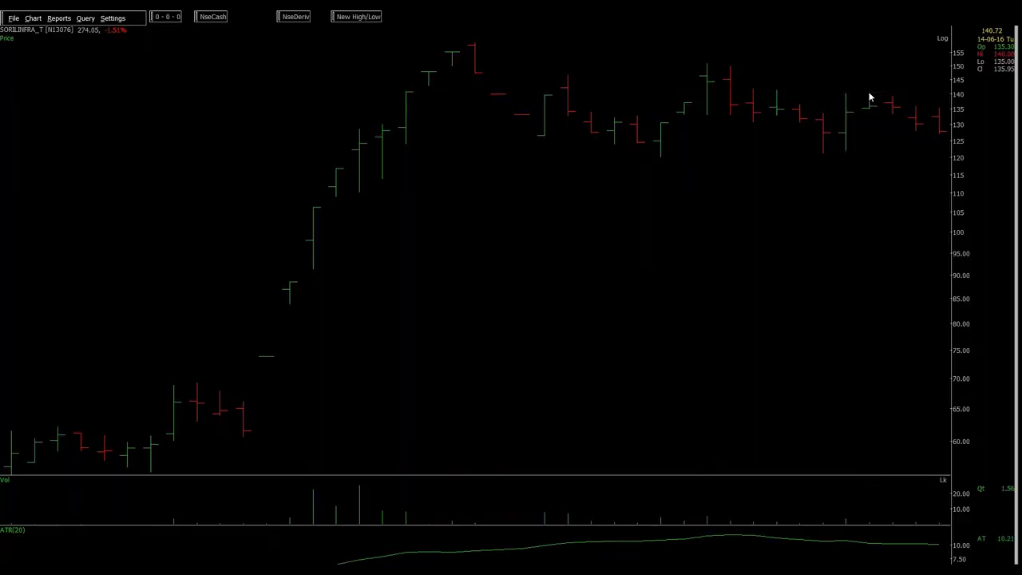
{"action": "left_click", "coordinate": [939, 124]}
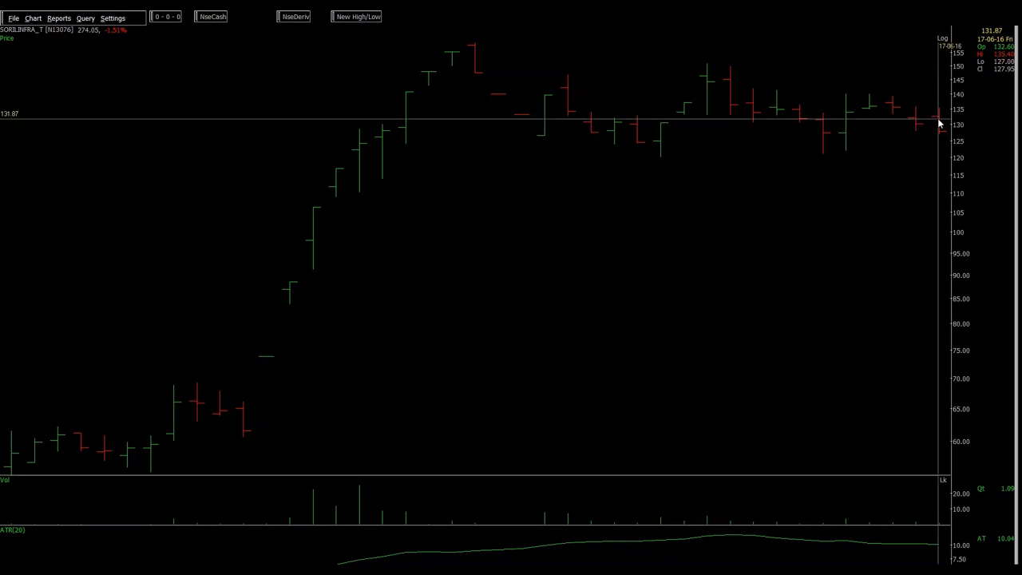
{"action": "left_click", "coordinate": [939, 124]}
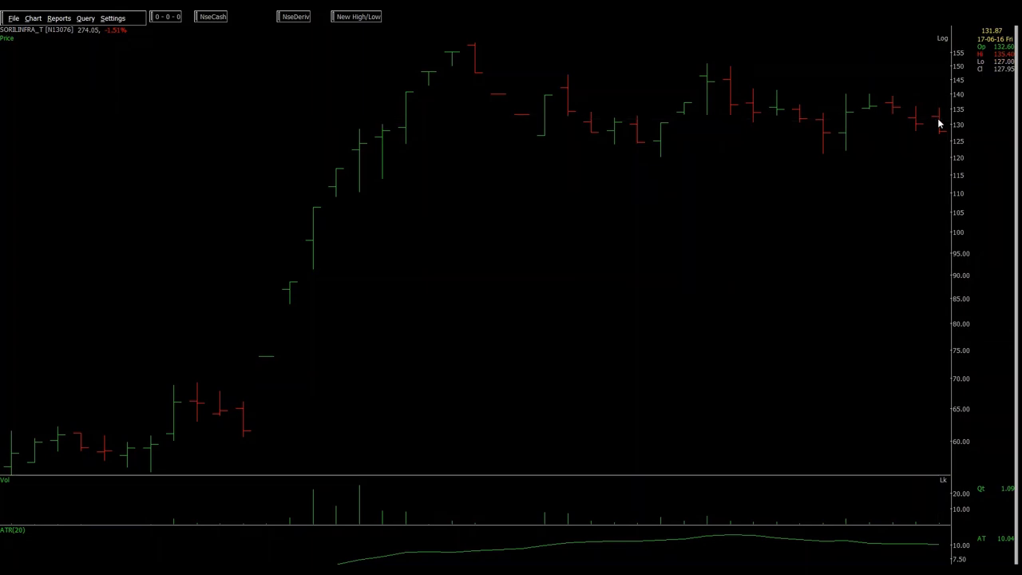
Advance the chart by one trading day to 20-06-16 and compare the new bar with the 14-06-16 high
{"action": "key", "text": "Right"}
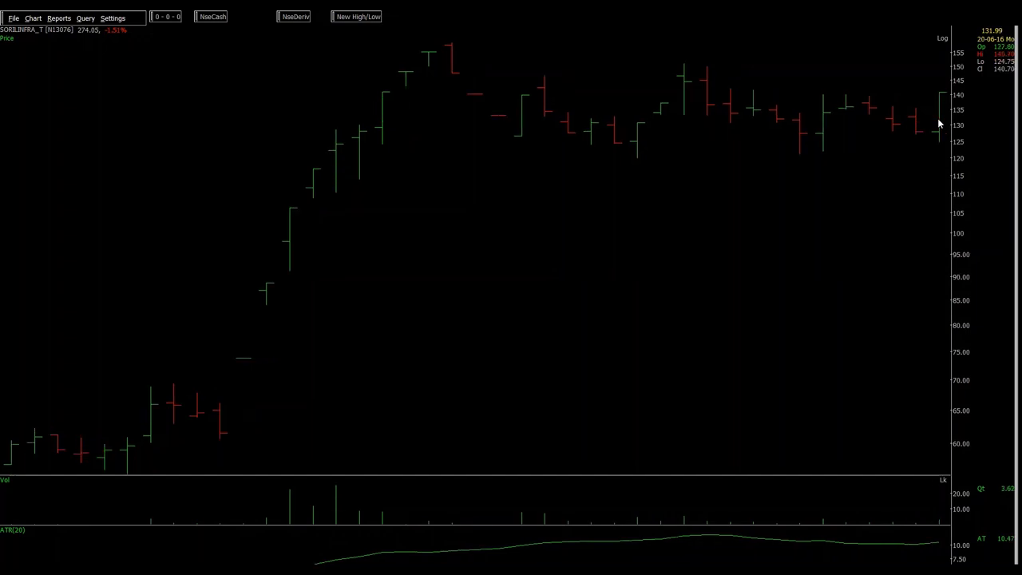
{"action": "left_click", "coordinate": [881, 97]}
{"action": "left_click", "coordinate": [924, 95]}
{"action": "left_click", "coordinate": [943, 95]}
{"action": "left_click", "coordinate": [943, 96]}
{"action": "left_click", "coordinate": [944, 95]}
{"action": "left_click", "coordinate": [944, 96]}
{"action": "left_click", "coordinate": [944, 96]}
{"action": "left_click", "coordinate": [944, 96]}
{"action": "left_click", "coordinate": [850, 96]}
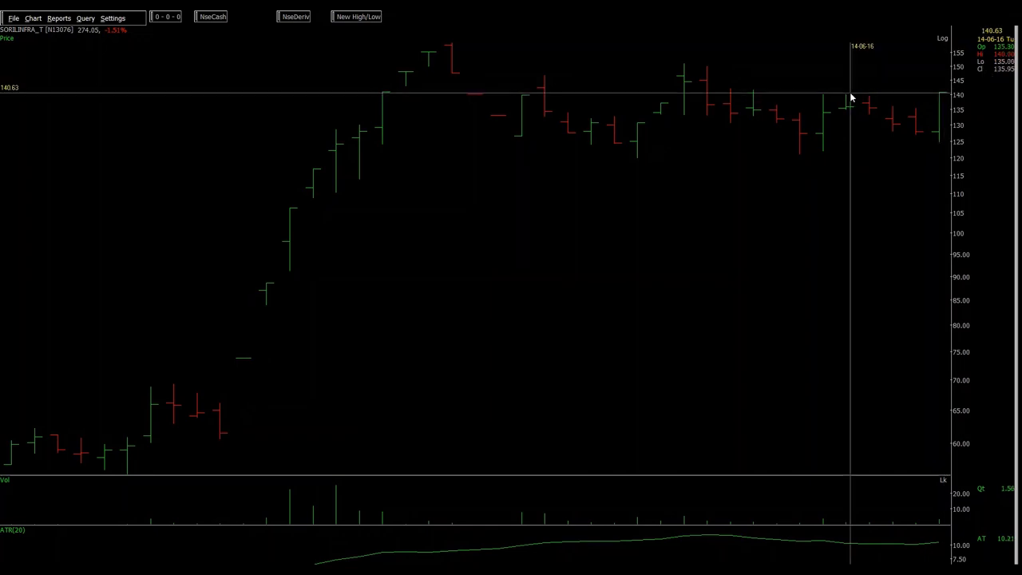
Check the 14-06-16 high on the SORILINFRA_T chart and advance through the 21-06-16 bar to 22-06-16
{"action": "left_click", "coordinate": [851, 96]}
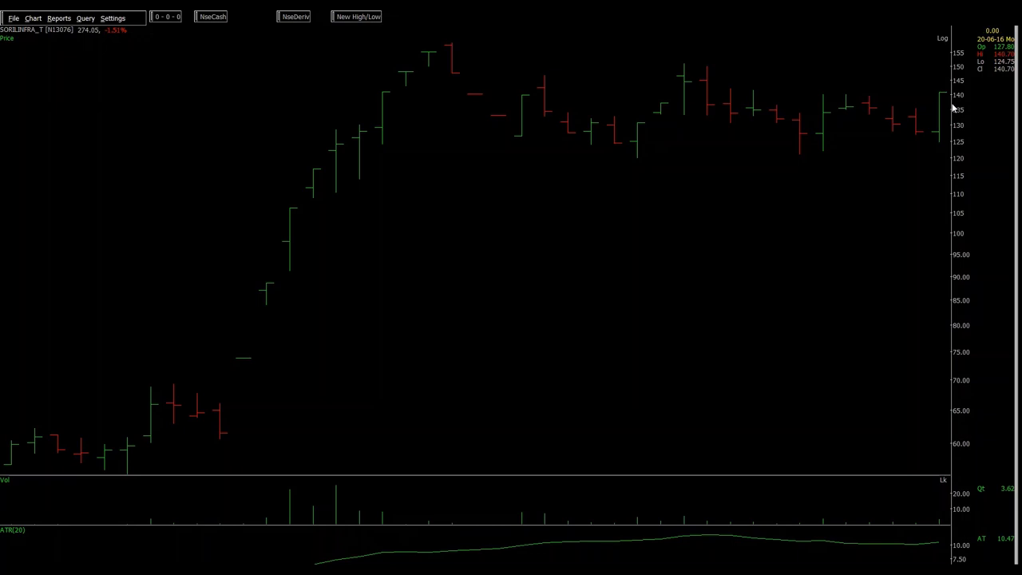
{"action": "key", "text": "Right"}
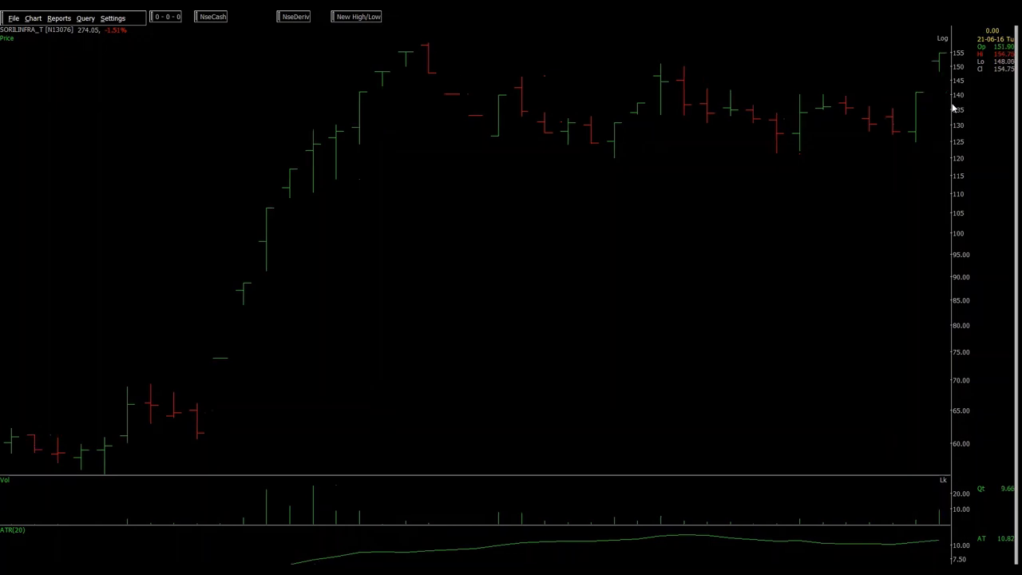
{"action": "left_click", "coordinate": [942, 52]}
{"action": "key", "text": "Right"}
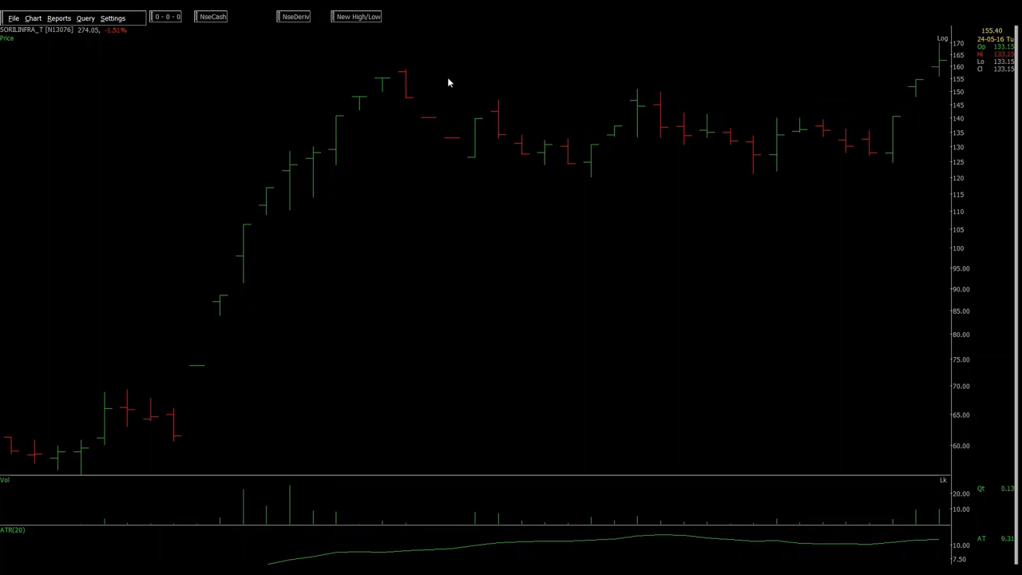
Advance the chart to 23-06-16, inspect that bar's close, and return to 22-06-16
{"action": "key", "text": "Right"}
{"action": "left_click", "coordinate": [942, 78]}
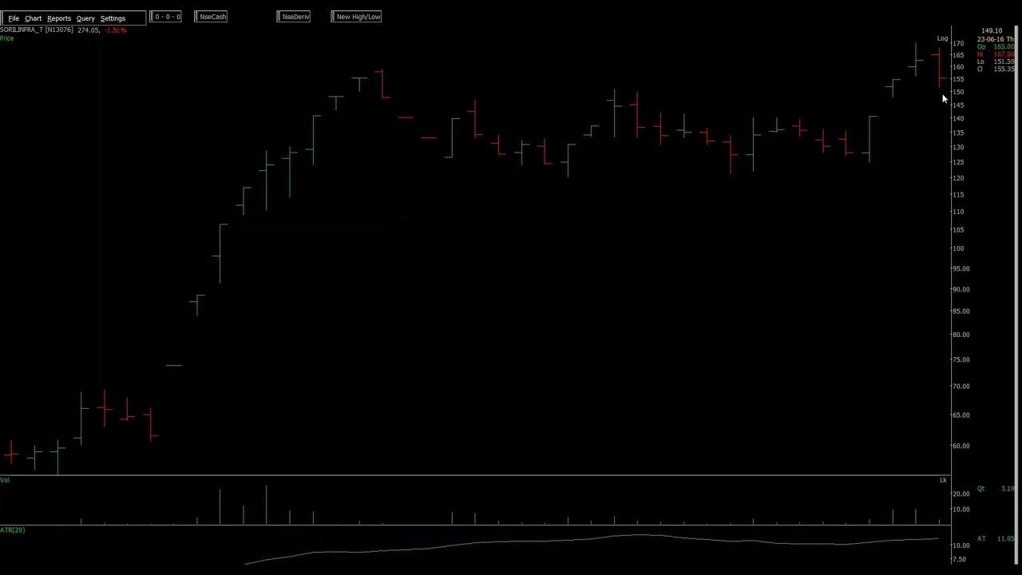
{"action": "key", "text": "Left"}
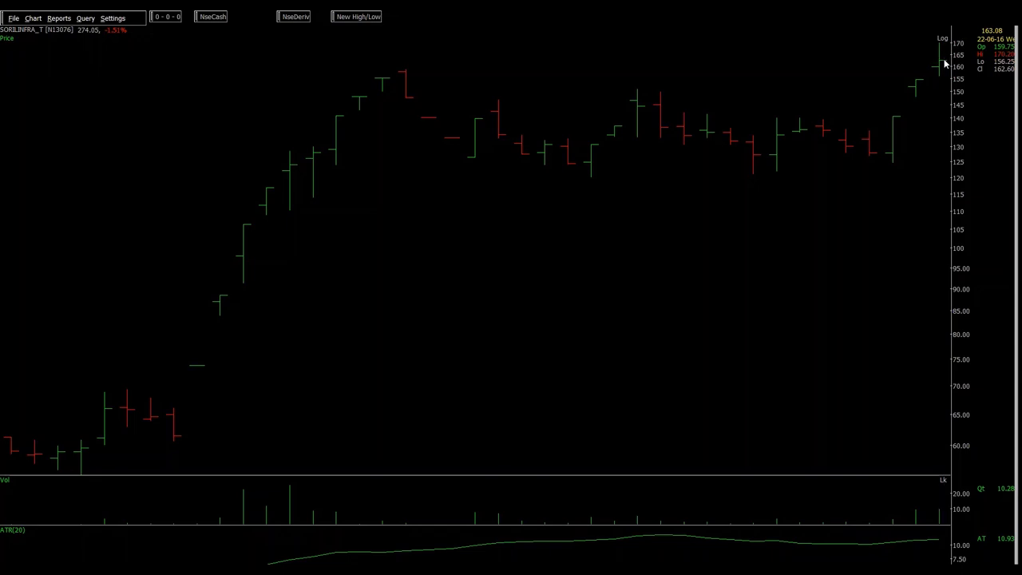
Switch to the Quantity Calculator workbook in Excel and review the Entry Price and Stop Loss Level cells
{"action": "key", "text": "alt+Tab"}
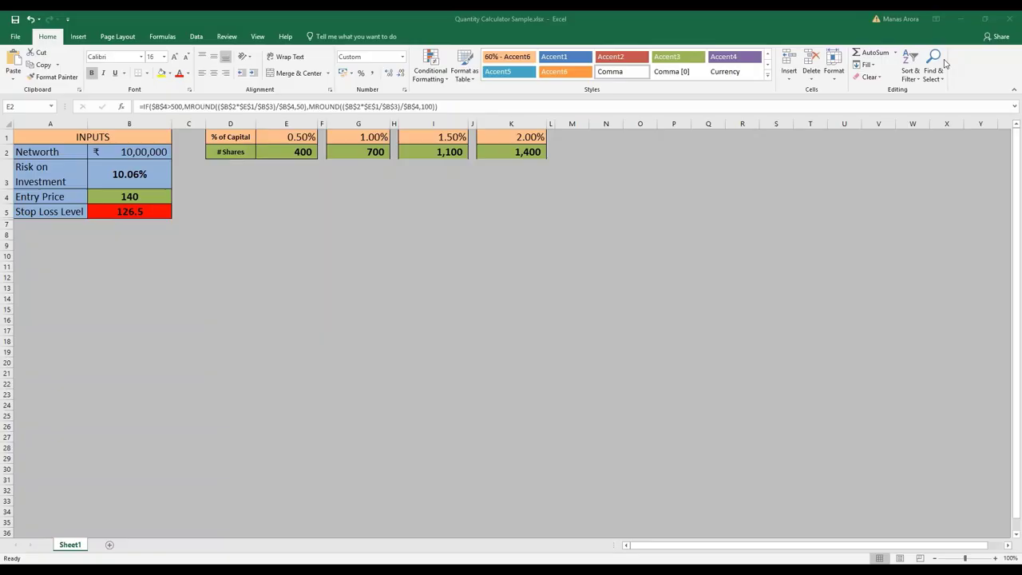
{"action": "key", "text": "Down"}
{"action": "key", "text": "Down"}
{"action": "key", "text": "Left"}
{"action": "key", "text": "Left"}
{"action": "key", "text": "Left"}
{"action": "key", "text": "Down"}
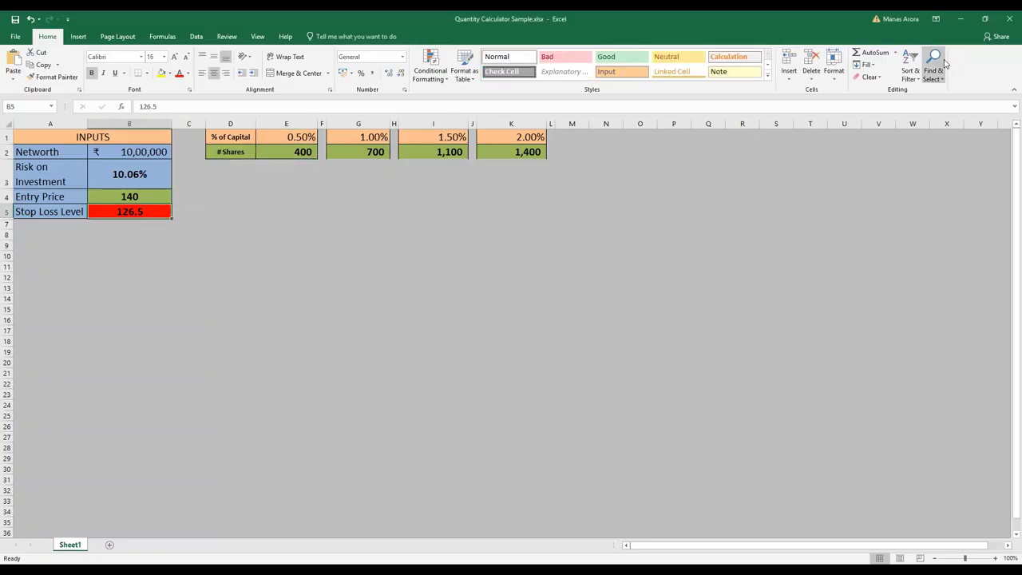
{"action": "key", "text": "Up"}
{"action": "key", "text": "Down"}
{"action": "key", "text": "Down"}
{"action": "key", "text": "Up"}
Switch back to the SORILINFRA_T chart in IRISPLUS and advance it day by day to 28-06-16
{"action": "key", "text": "alt+Tab"}
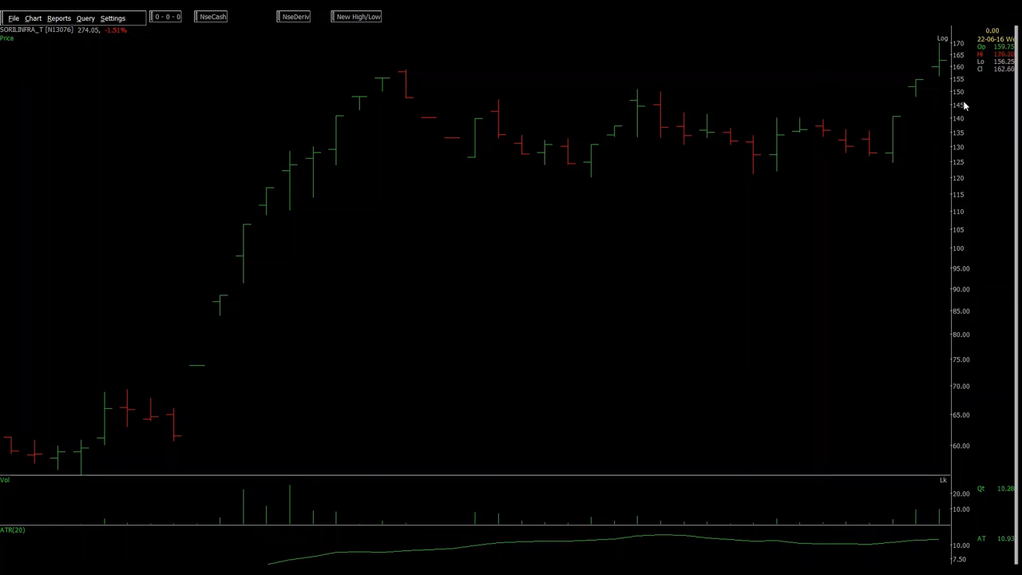
{"action": "key", "text": "Right"}
{"action": "key", "text": "Right"}
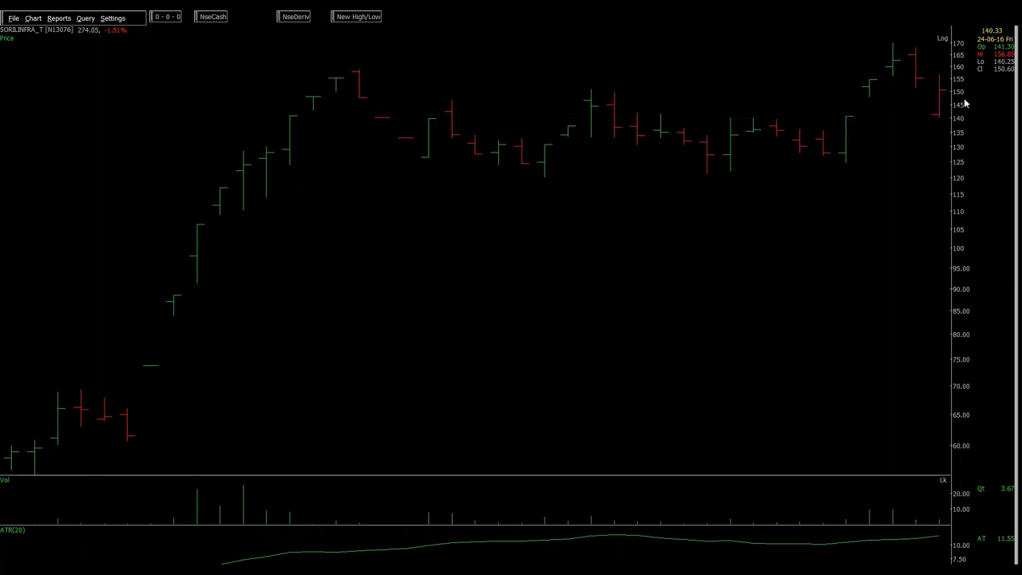
{"action": "key", "text": "Right"}
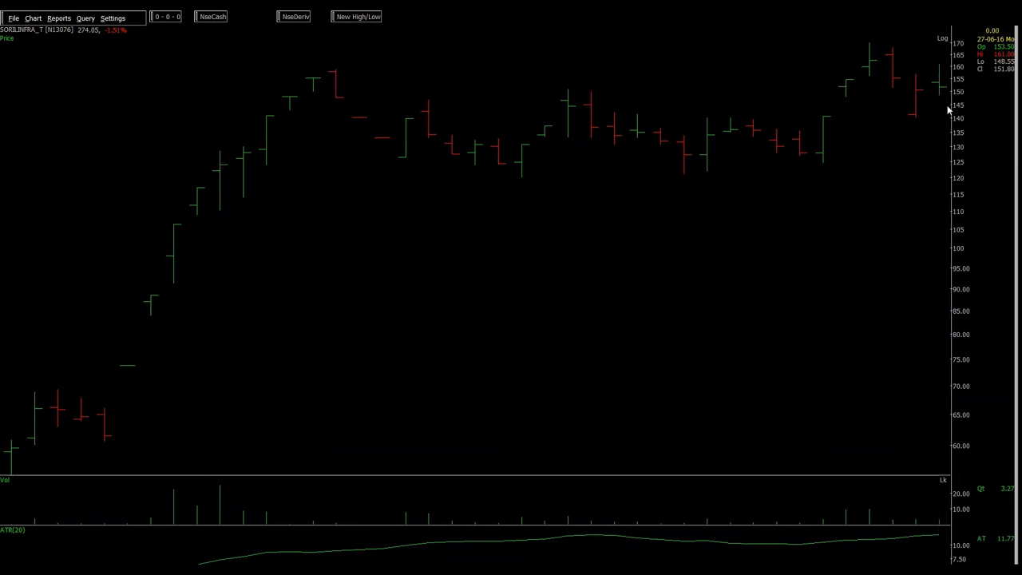
{"action": "key", "text": "Right"}
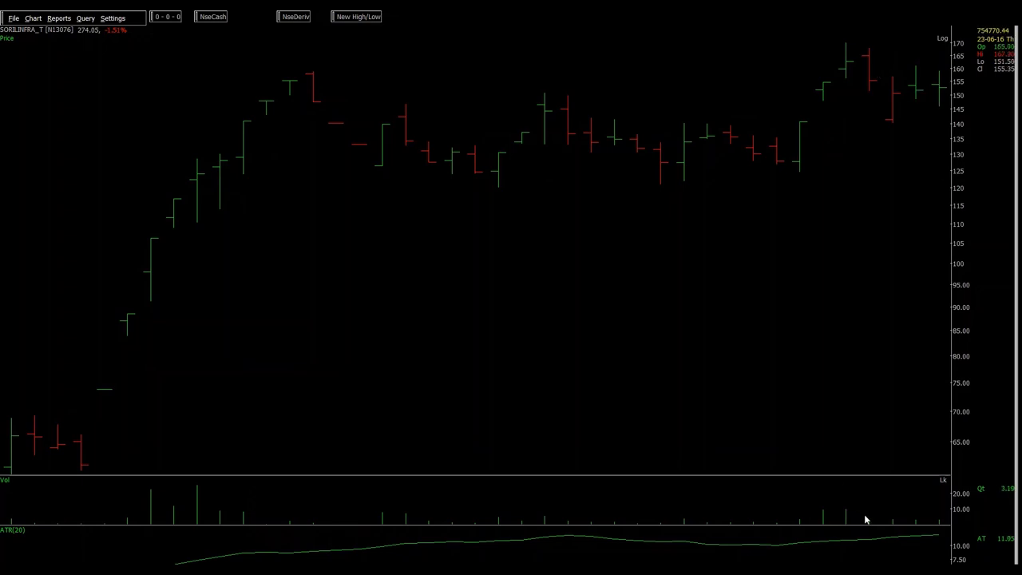
Check the volume of the latest bars, and compare the 22-06-16 high, 24-06-16 low and 27-06-16 high
{"action": "left_click", "coordinate": [901, 525]}
{"action": "left_click", "coordinate": [931, 518]}
{"action": "left_click", "coordinate": [846, 46]}
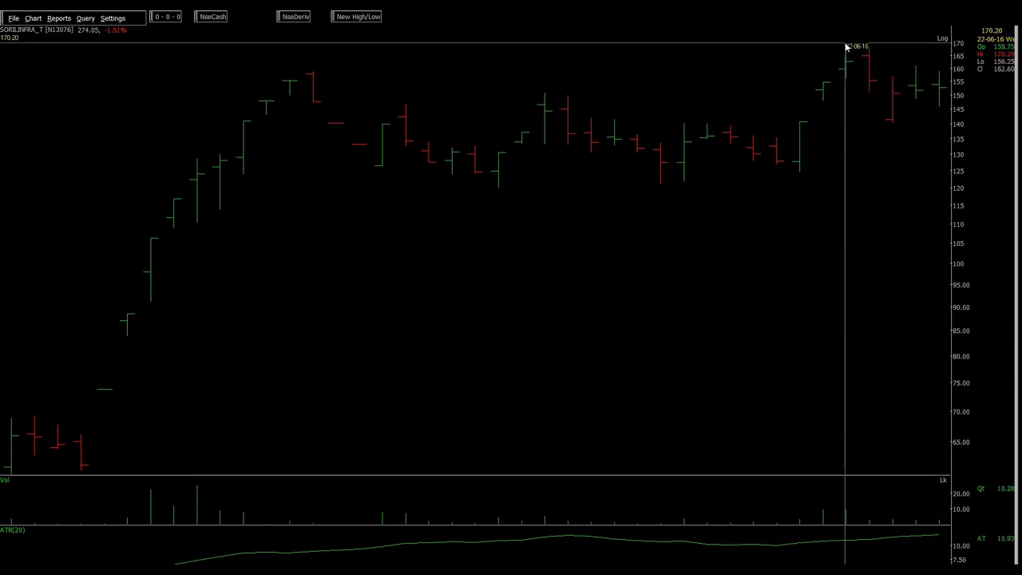
{"action": "left_click", "coordinate": [892, 126]}
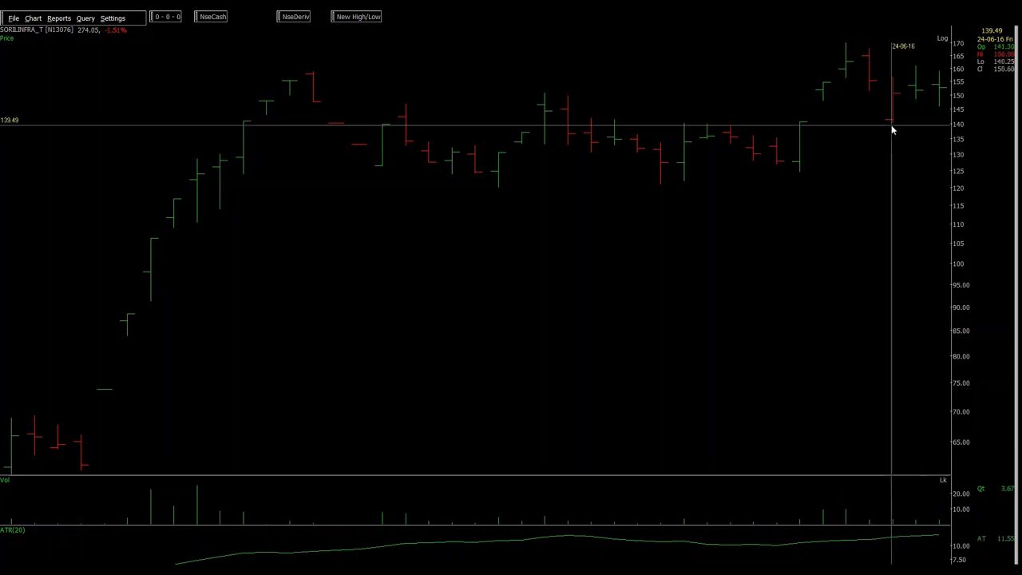
{"action": "left_click", "coordinate": [918, 64]}
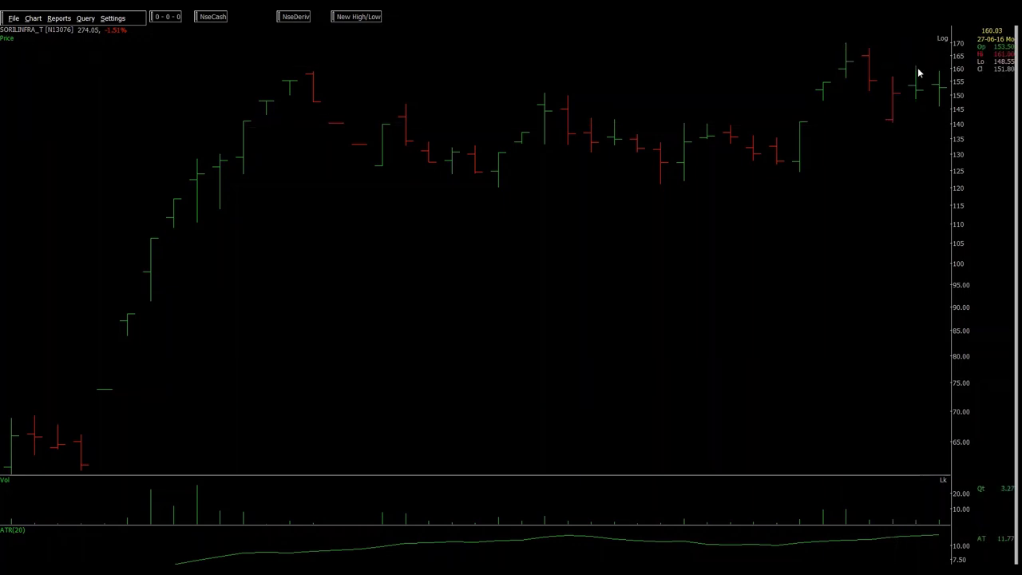
{"action": "left_click", "coordinate": [916, 71]}
{"action": "left_click", "coordinate": [915, 70]}
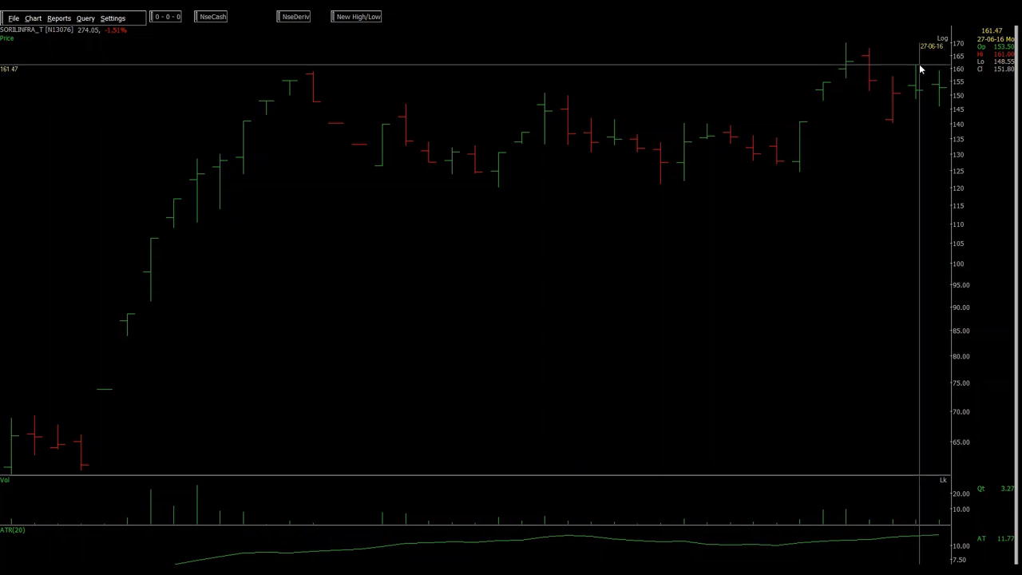
Switch to the quantity calculator in Excel and set the Entry Price to 161 and the Stop Loss Level to 137
{"action": "key", "text": "alt+Tab"}
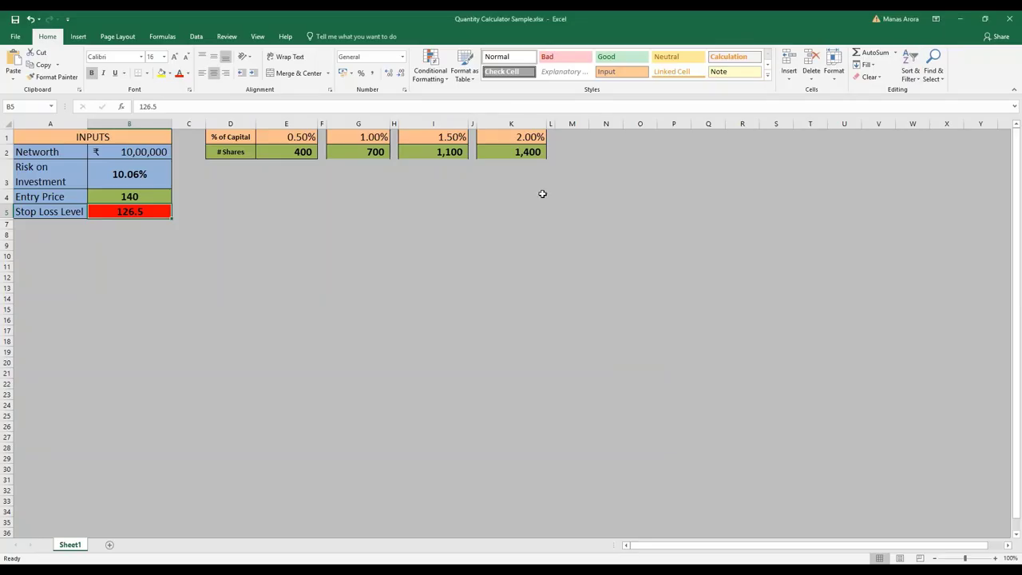
{"action": "key", "text": "Up"}
{"action": "type", "text": "161"}
{"action": "key", "text": "Return"}
{"action": "type", "text": "137"}
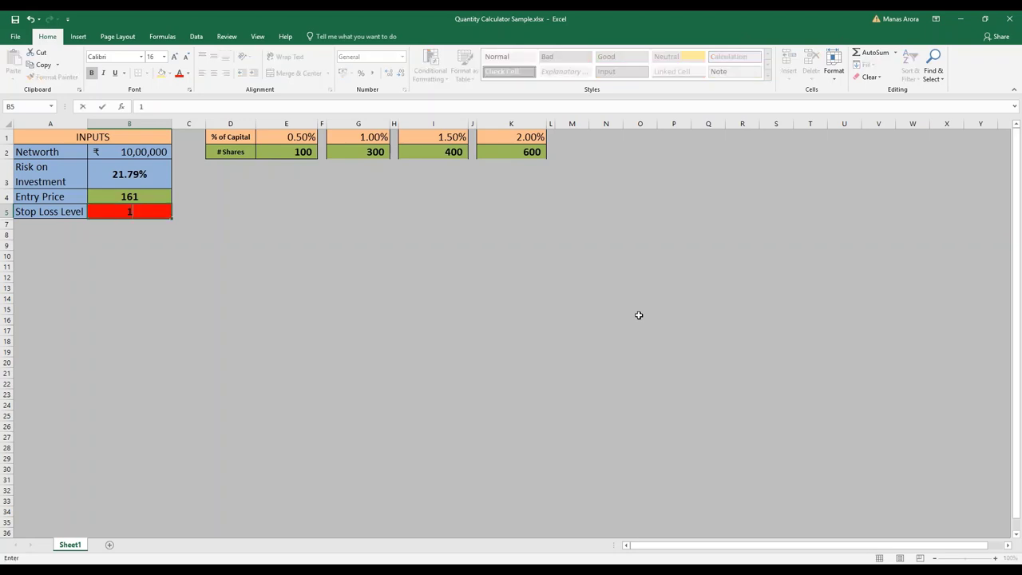
{"action": "key", "text": "Tab"}
{"action": "key", "text": "Left"}
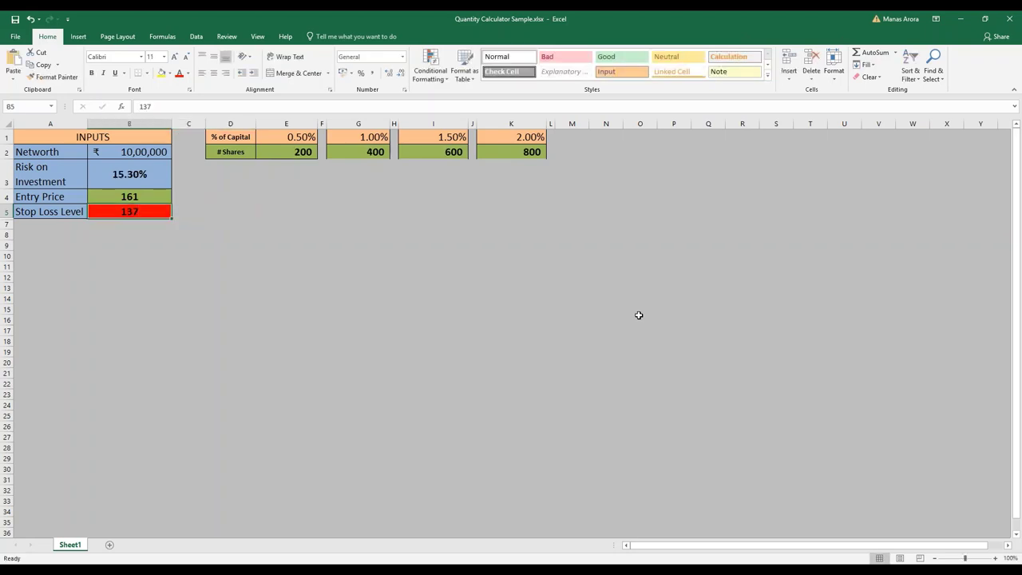
Review the Risk on Investment, try a Stop Loss Level of 146, and refine it to 145.5
{"action": "key", "text": "Up"}
{"action": "key", "text": "Up"}
{"action": "key", "text": "Down"}
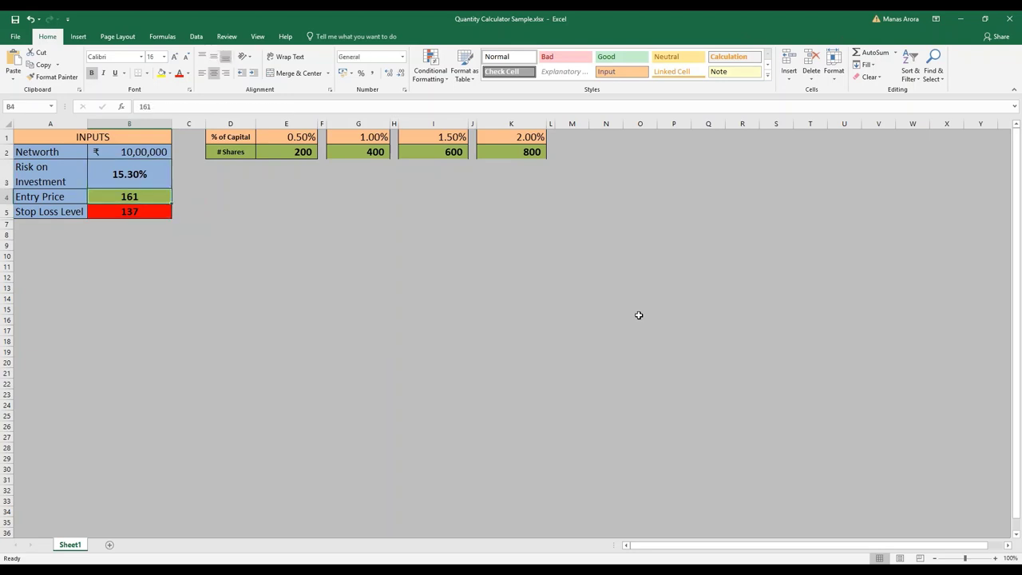
{"action": "key", "text": "Up"}
{"action": "key", "text": "Down"}
{"action": "key", "text": "Up"}
{"action": "key", "text": "Down"}
{"action": "key", "text": "Down"}
{"action": "type", "text": "146"}
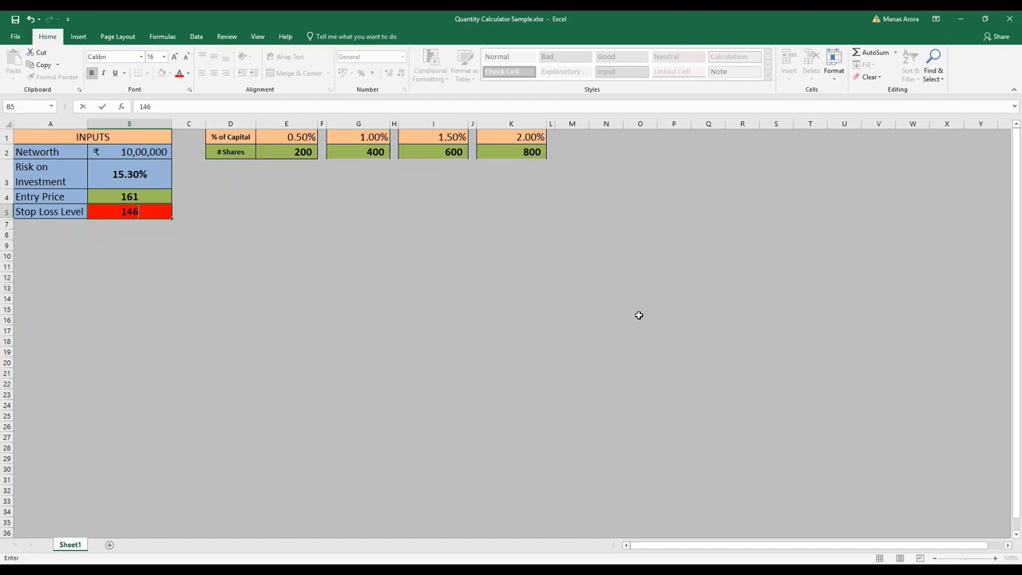
{"action": "key", "text": "Return"}
{"action": "key", "text": "Up"}
{"action": "type", "text": "145.5"}
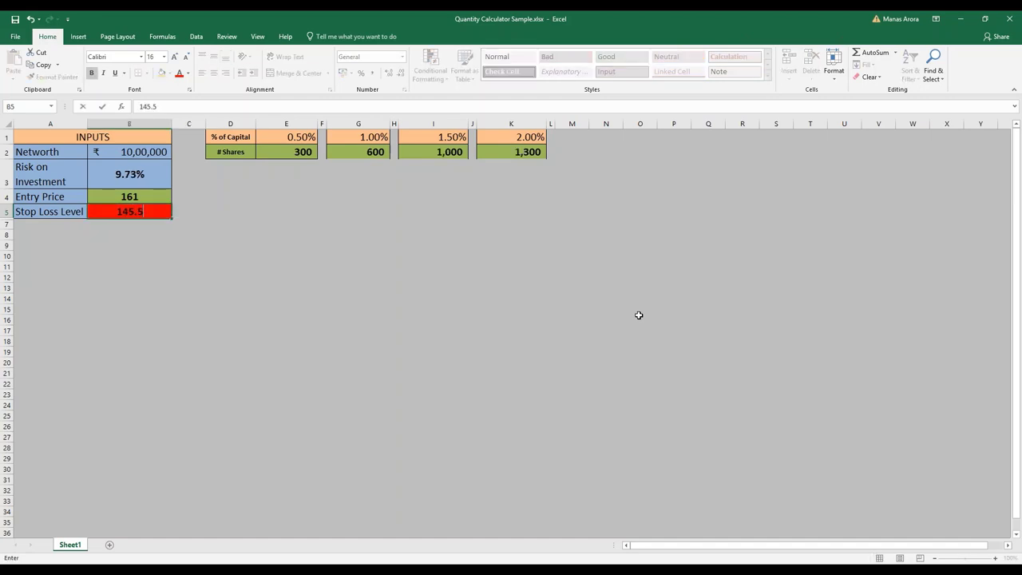
{"action": "key", "text": "Return"}
{"action": "key", "text": "Up"}
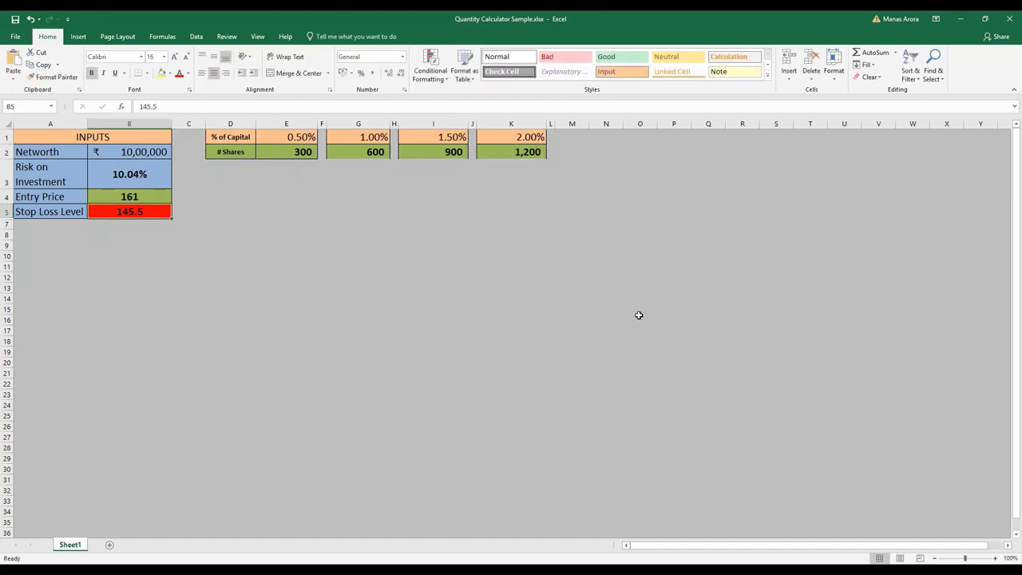
Examine the number of shares and its formula at 0.50% of capital for the 161 entry
{"action": "key", "text": "Right"}
{"action": "key", "text": "Right"}
{"action": "key", "text": "Right"}
{"action": "key", "text": "Right"}
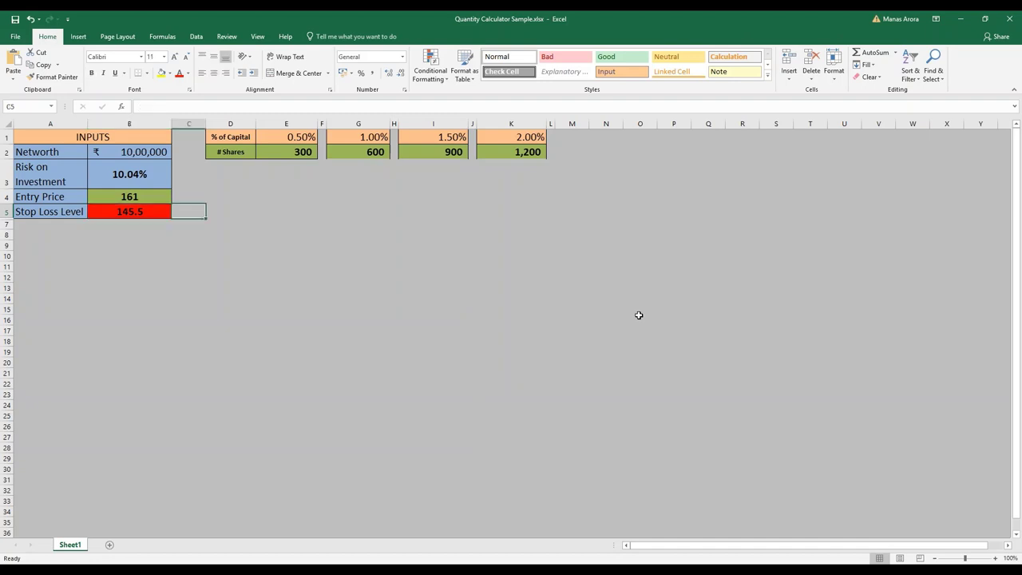
{"action": "key", "text": "Up"}
{"action": "key", "text": "Up"}
{"action": "key", "text": "Up"}
{"action": "key", "text": "Up"}
{"action": "key", "text": "Left"}
{"action": "key", "text": "Down"}
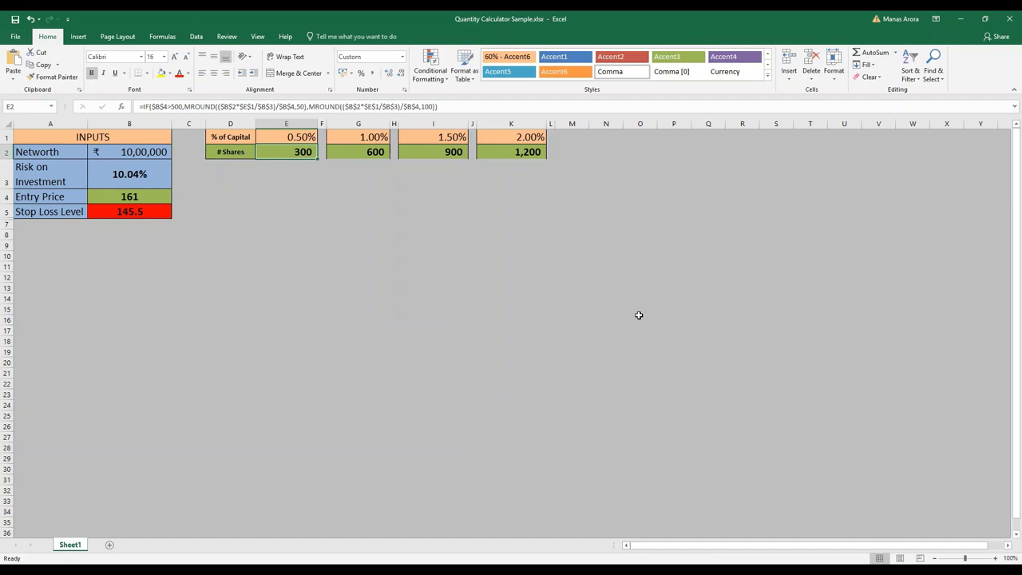
{"action": "key", "text": "Right"}
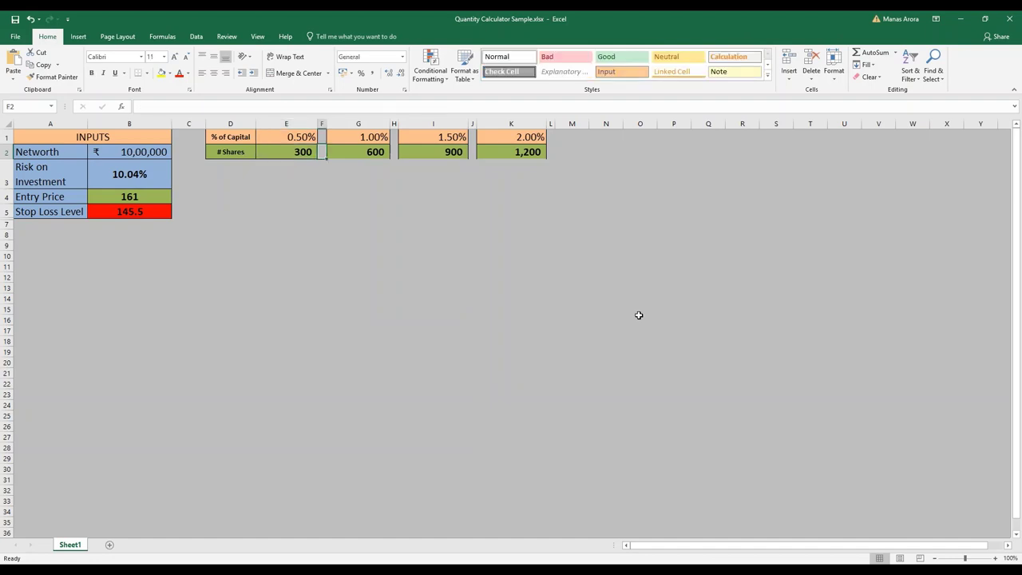
{"action": "key", "text": "Left"}
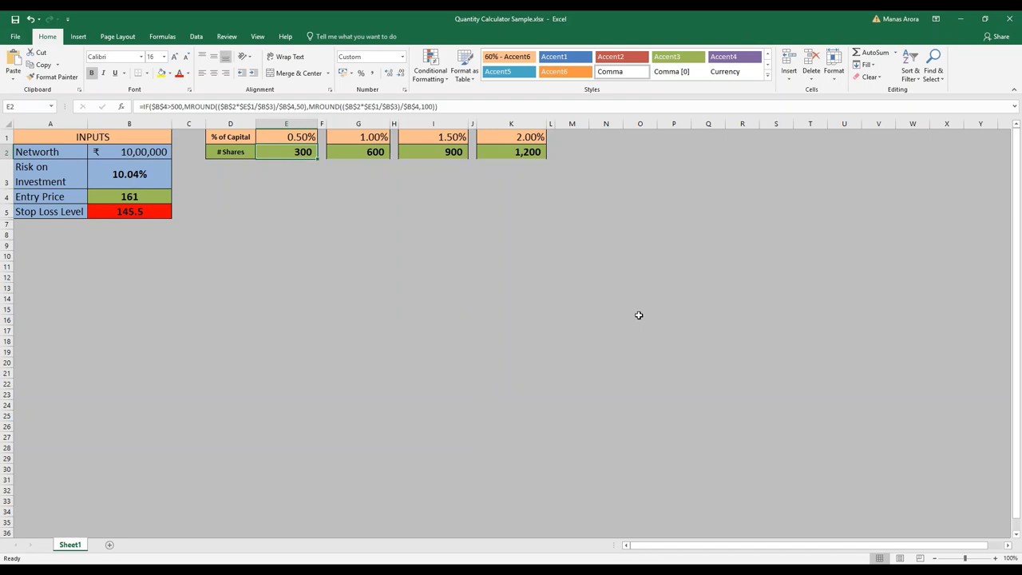
{"action": "key", "text": "Right"}
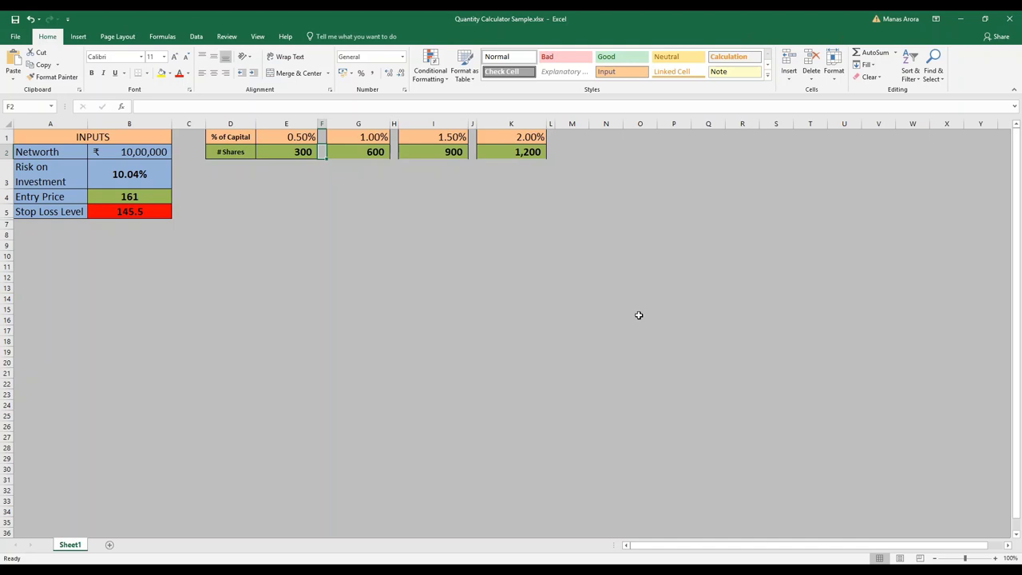
{"action": "key", "text": "Left"}
{"action": "key", "text": "Up"}
{"action": "key", "text": "Down"}
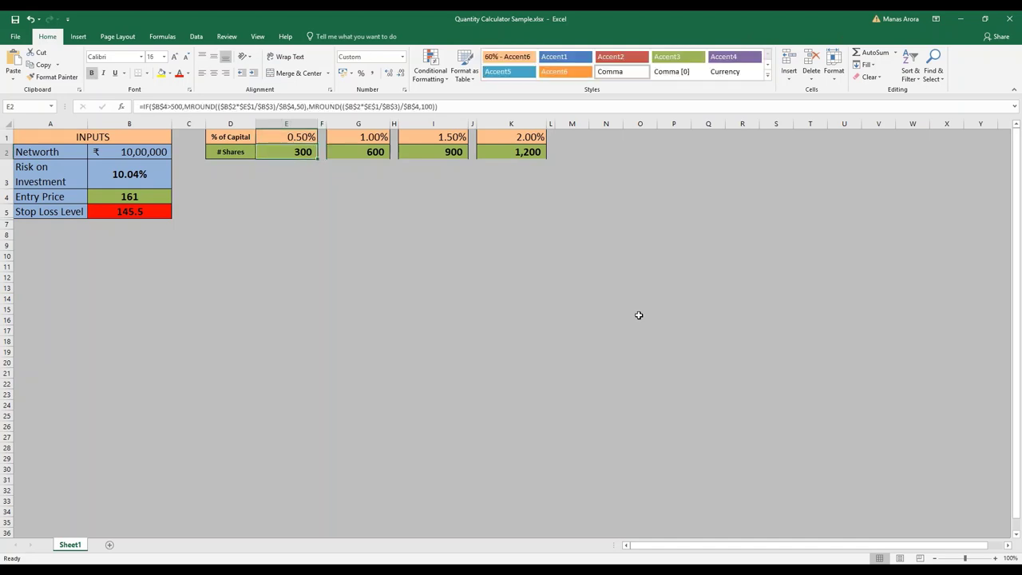
Examine the number of shares at 1.00% of capital and relate it to the Entry Price
{"action": "key", "text": "Right"}
{"action": "key", "text": "Right"}
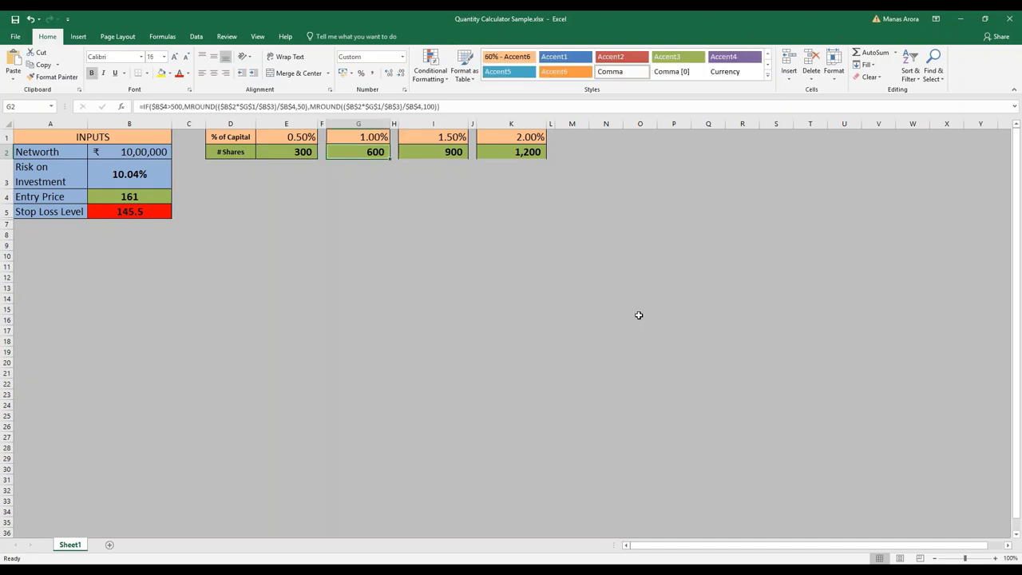
{"action": "key", "text": "Left"}
{"action": "key", "text": "Left"}
{"action": "key", "text": "Left"}
{"action": "key", "text": "Left"}
{"action": "key", "text": "Left"}
{"action": "key", "text": "Down"}
{"action": "key", "text": "Down"}
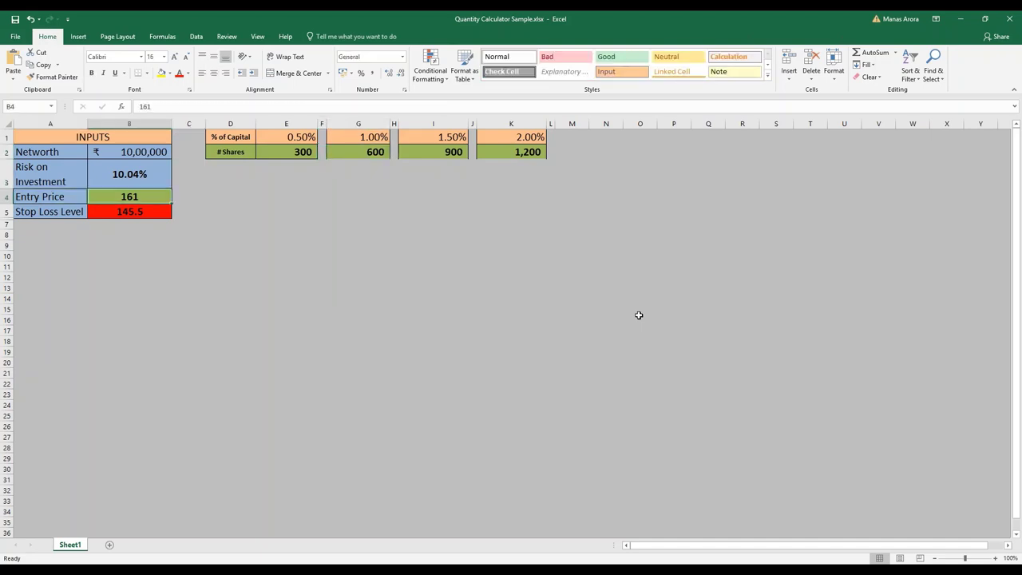
{"action": "key", "text": "Right"}
{"action": "key", "text": "Right"}
{"action": "key", "text": "Right"}
{"action": "key", "text": "Right"}
{"action": "key", "text": "Right"}
{"action": "key", "text": "Up"}
{"action": "key", "text": "Up"}
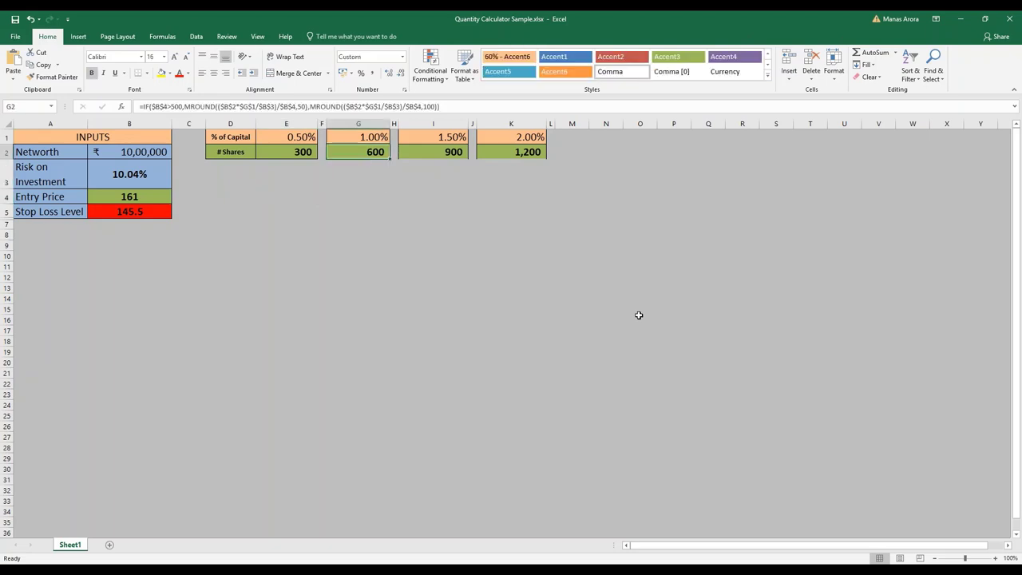
Switch back to the SORILINFRA_T chart in IRISPLUS, check the 27-06-16 high, and advance the bars to 01-07-16
{"action": "key", "text": "alt+Tab"}
{"action": "key", "text": "alt+Tab"}
{"action": "key", "text": "alt+Tab"}
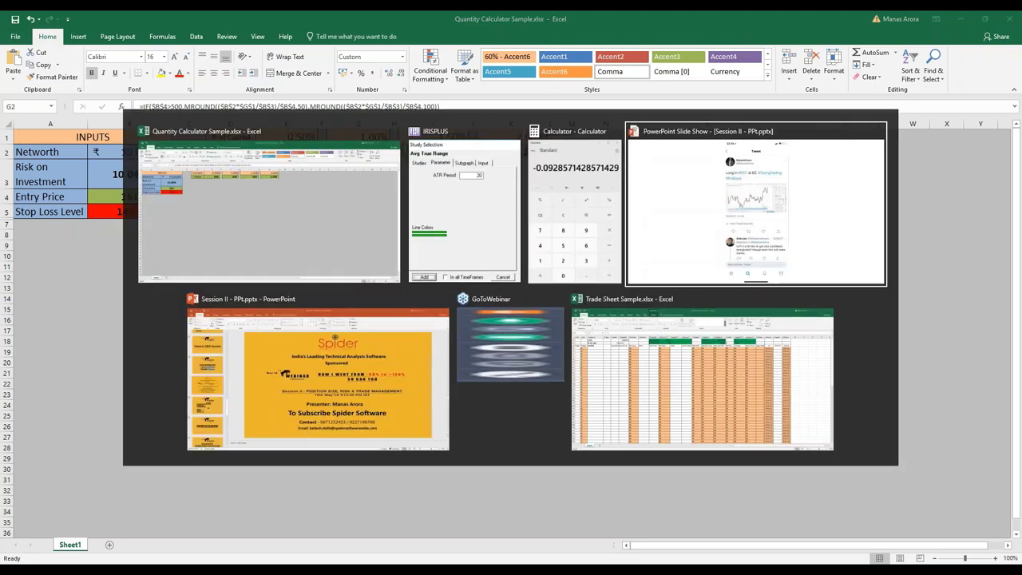
{"action": "key", "text": "alt+Tab"}
{"action": "key", "text": "alt+Tab"}
{"action": "key", "text": "alt+Tab"}
{"action": "key", "text": "alt+Tab"}
{"action": "key", "text": "alt+Tab"}
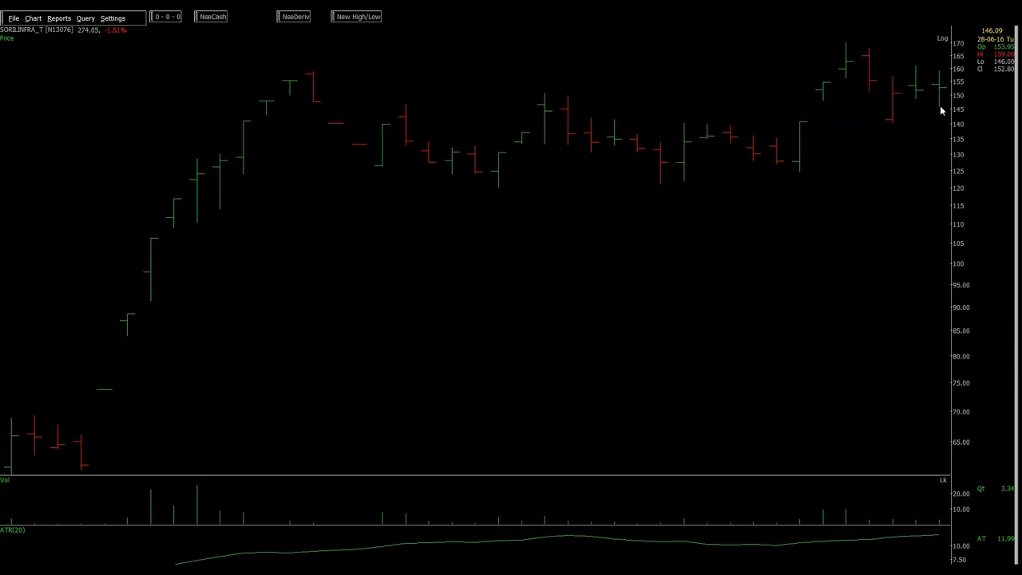
{"action": "key", "text": "Right"}
{"action": "left_click", "coordinate": [901, 68]}
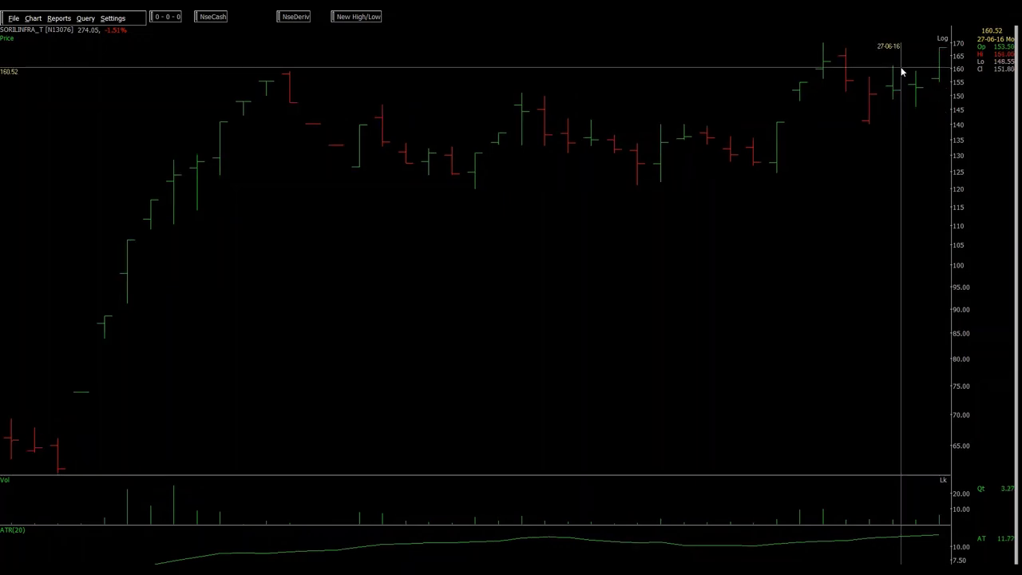
{"action": "key", "text": "Right"}
{"action": "key", "text": "Right"}
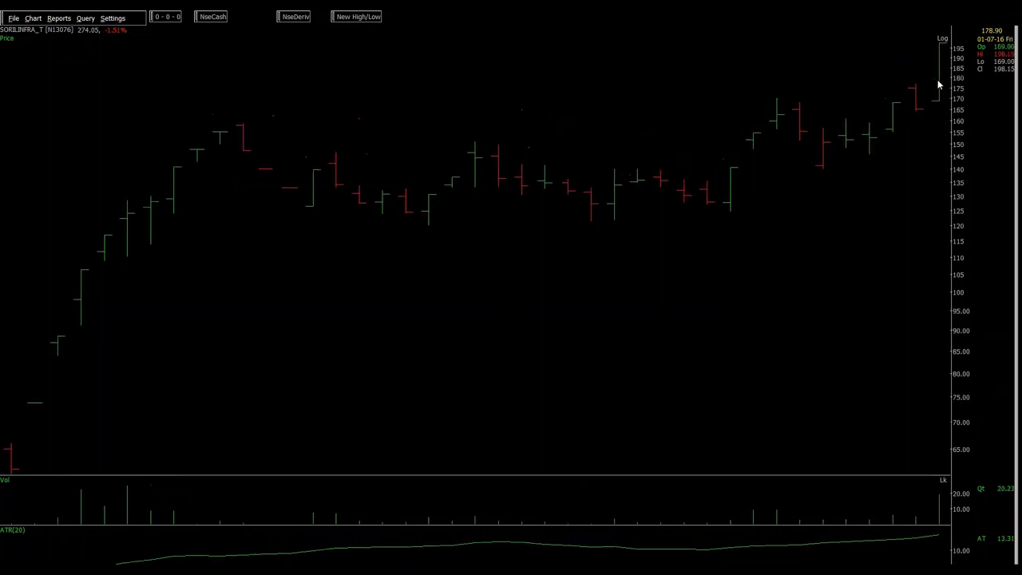
Advance the SORILINFRA_T chart to the 04-07-16 bar and widen it to include the earlier consolidation below 70
{"action": "key", "text": "Right"}
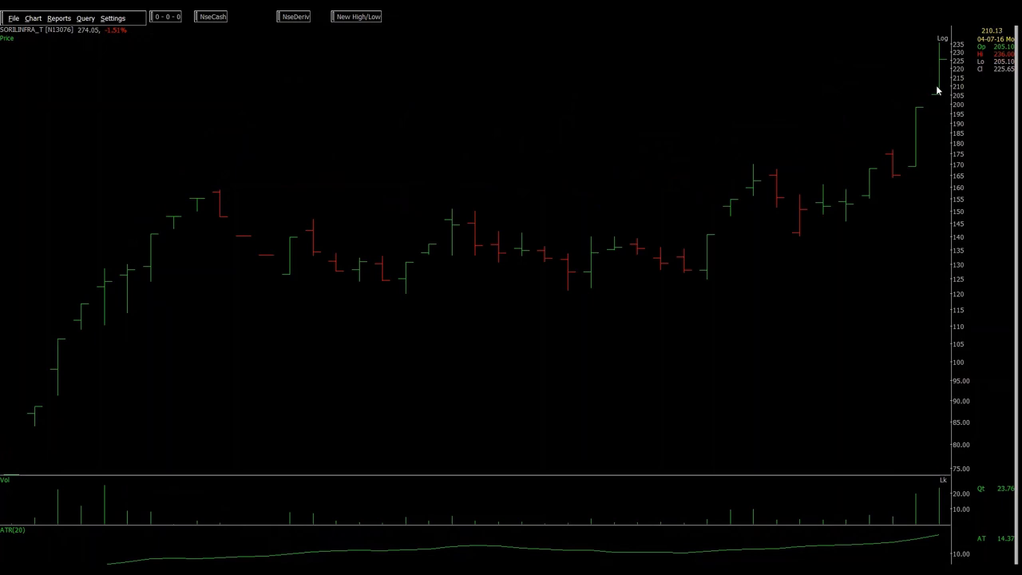
{"action": "key", "text": "Right"}
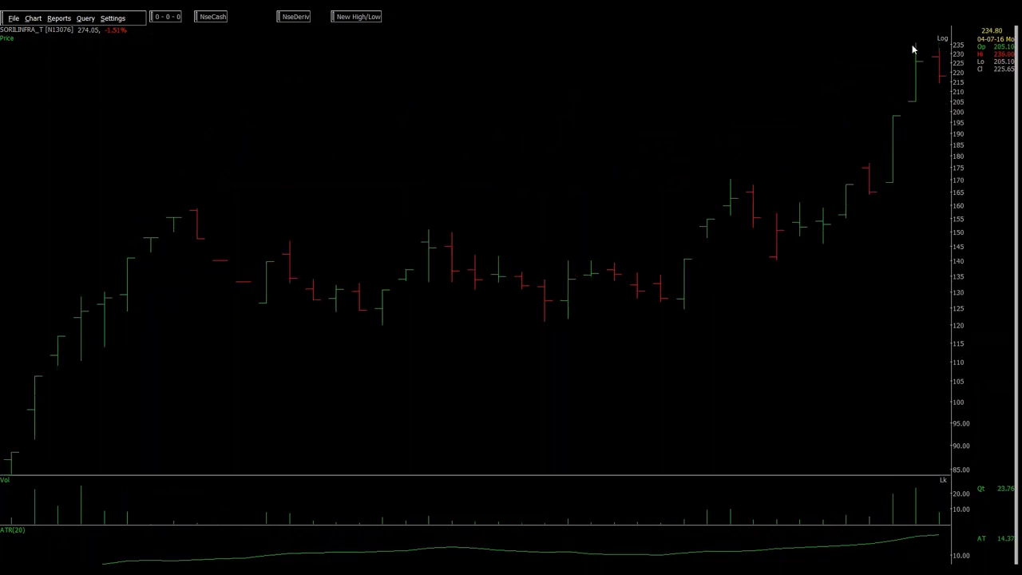
{"action": "key", "text": "Left"}
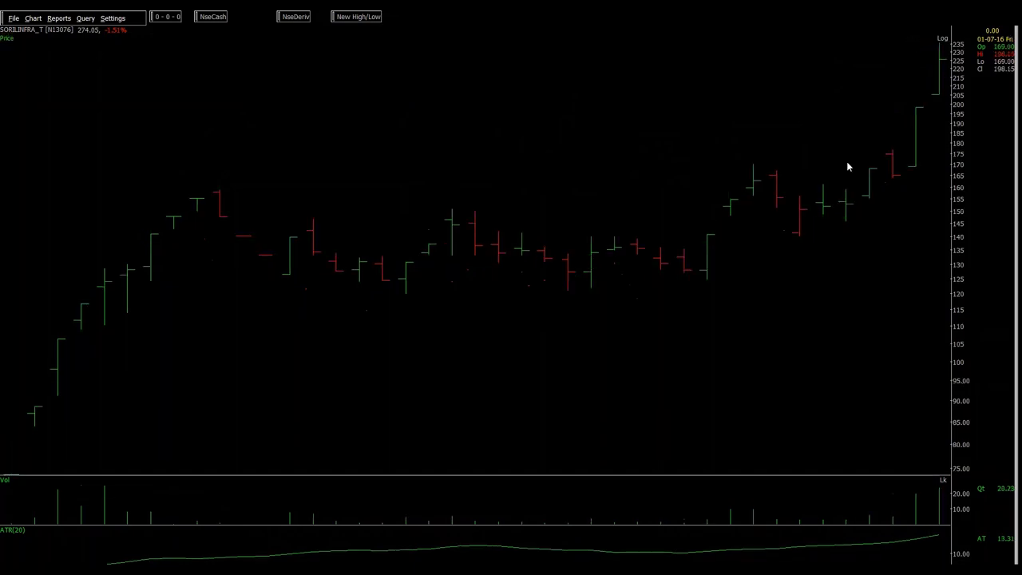
{"action": "key", "text": "Down"}
{"action": "key", "text": "Down"}
{"action": "key", "text": "Down"}
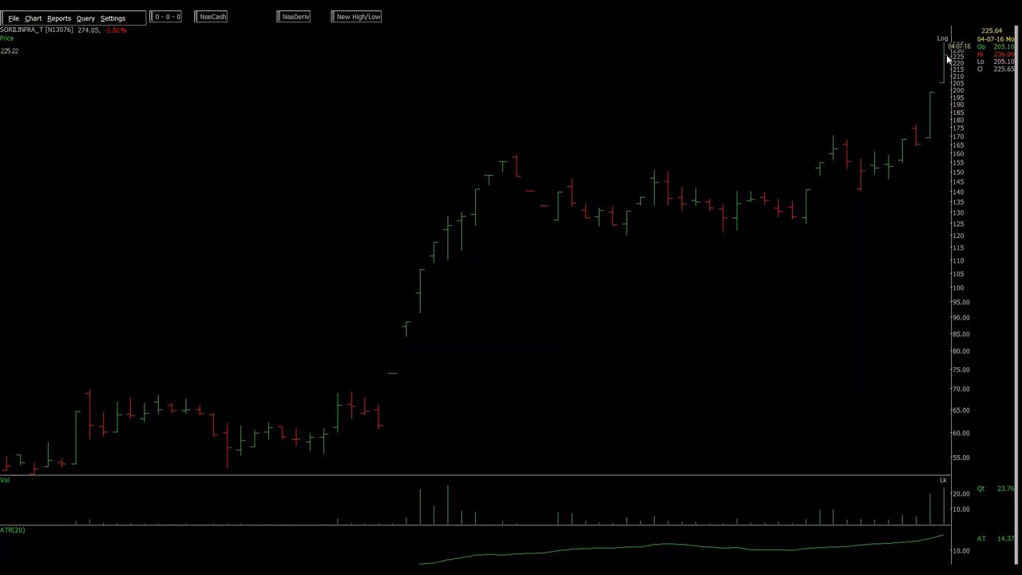
Check the price level of the 04-07-16 bar, and switch to Calculator with its display cleared
{"action": "key", "text": "alt+Tab"}
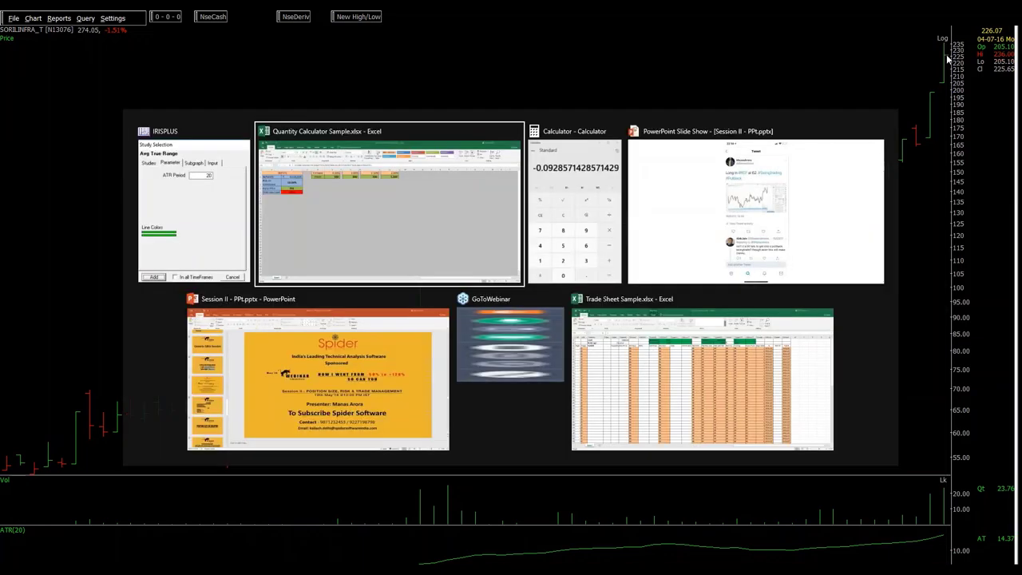
{"action": "key", "text": "alt+Tab"}
{"action": "left_click", "coordinate": [931, 63]}
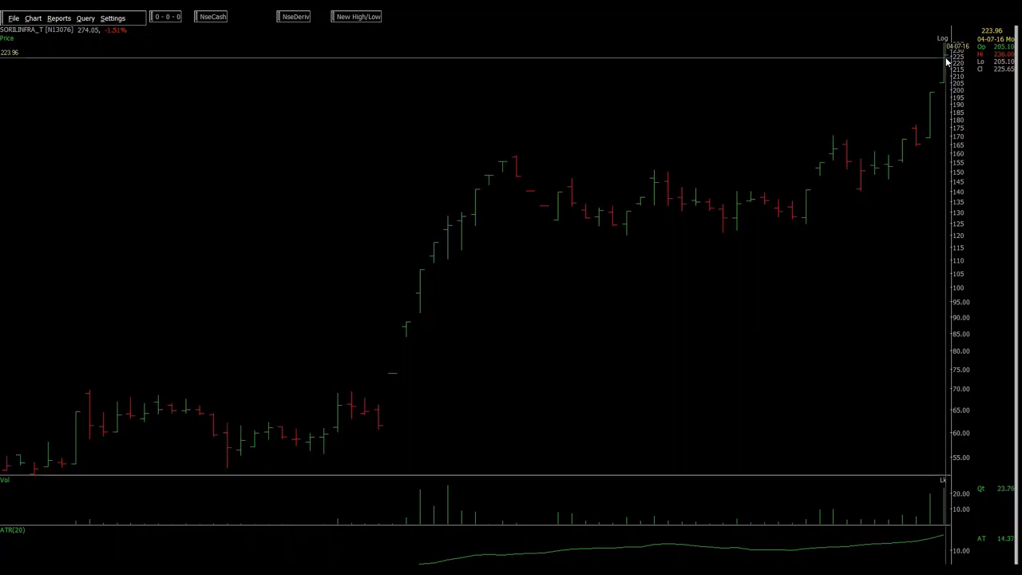
{"action": "key", "text": "alt+Tab"}
{"action": "key", "text": "Escape"}
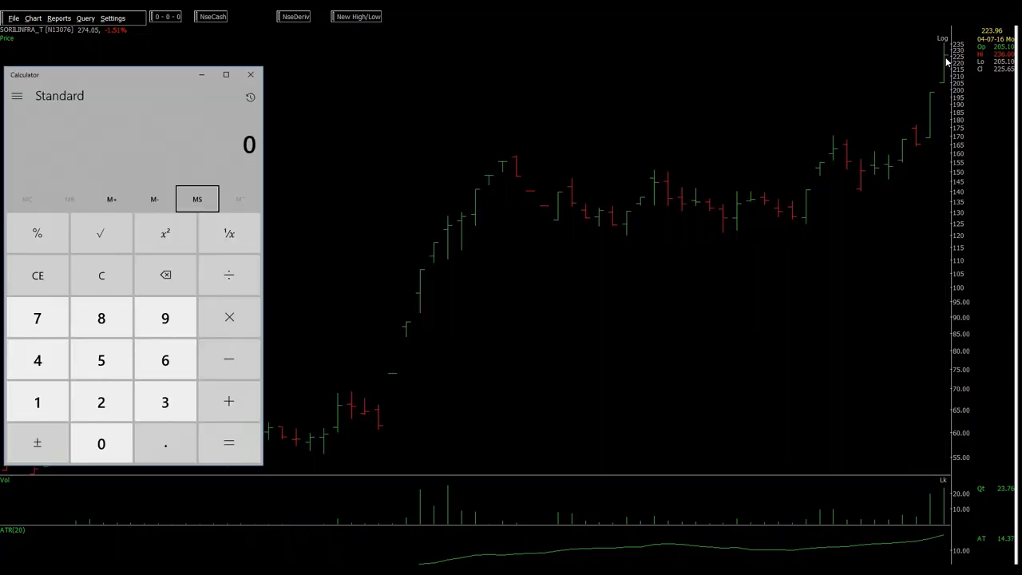
{"action": "type", "text": "229"}
{"action": "key", "text": "Escape"}
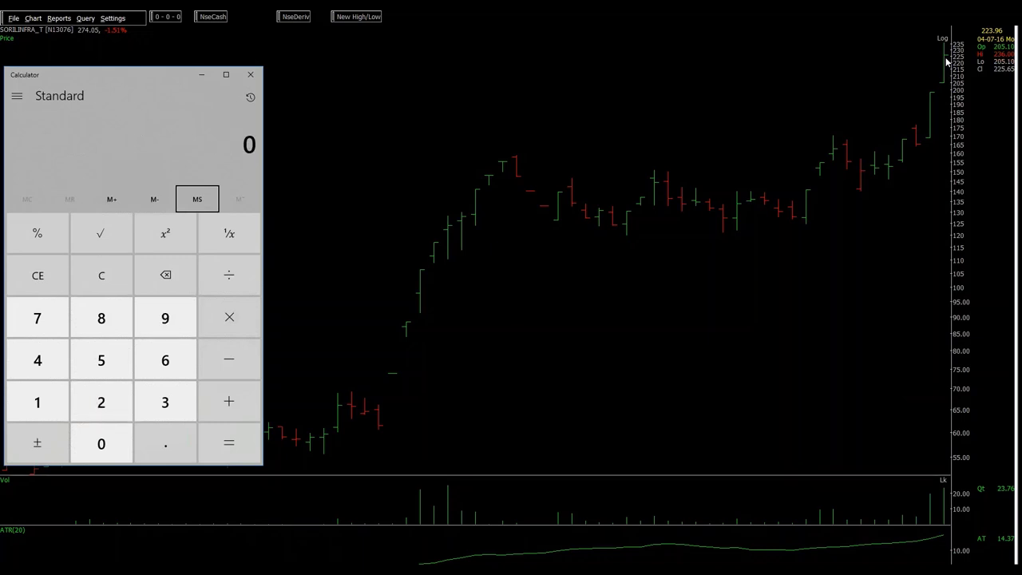